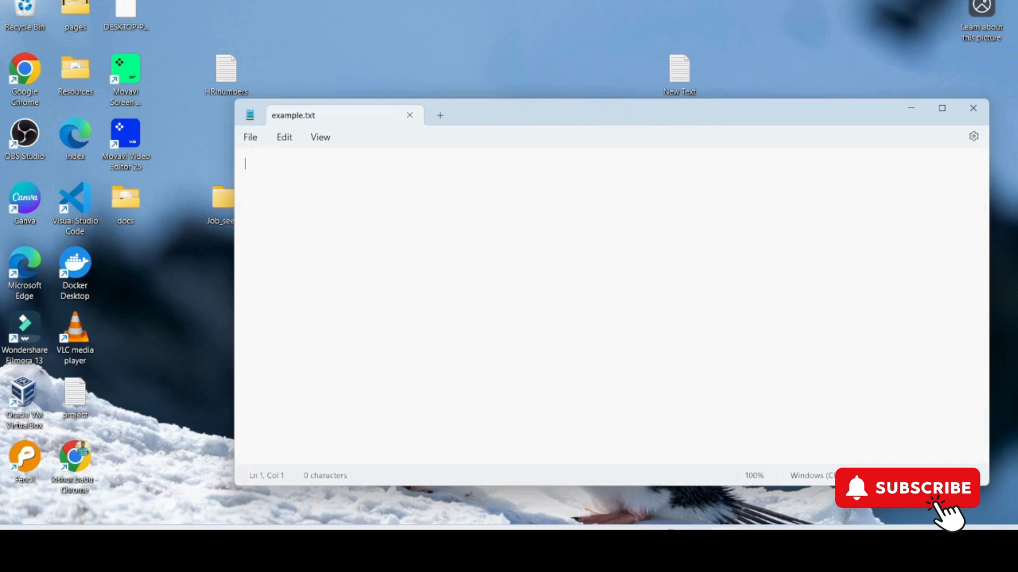
- Switch to the Amazon S3 console in Chrome and start creating a new bucket
left_click(663, 539)
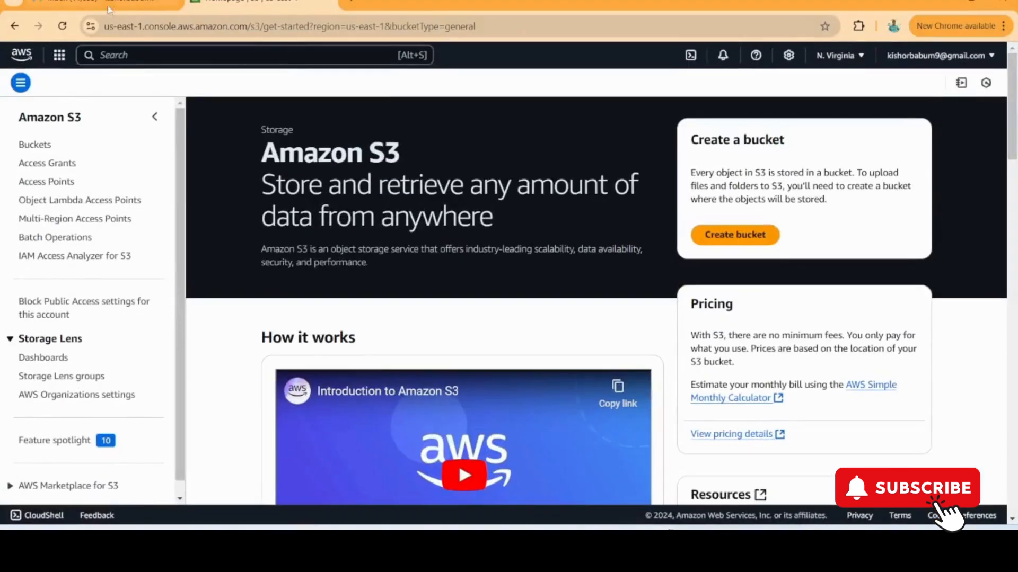
left_click(61, 27)
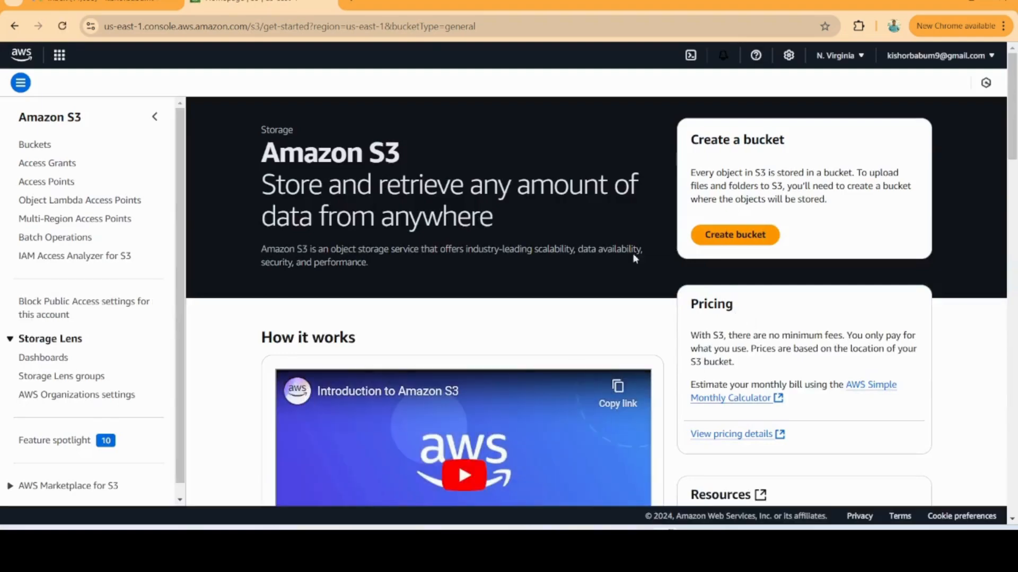
scroll(491, 242, "up", 1)
scroll(493, 246, "down", 5)
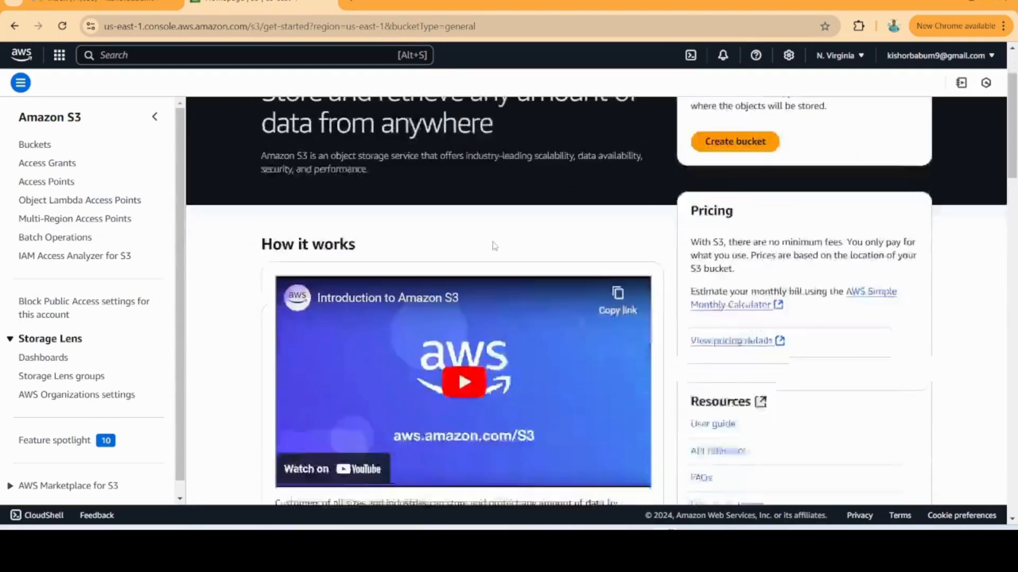
scroll(494, 247, "up", 5)
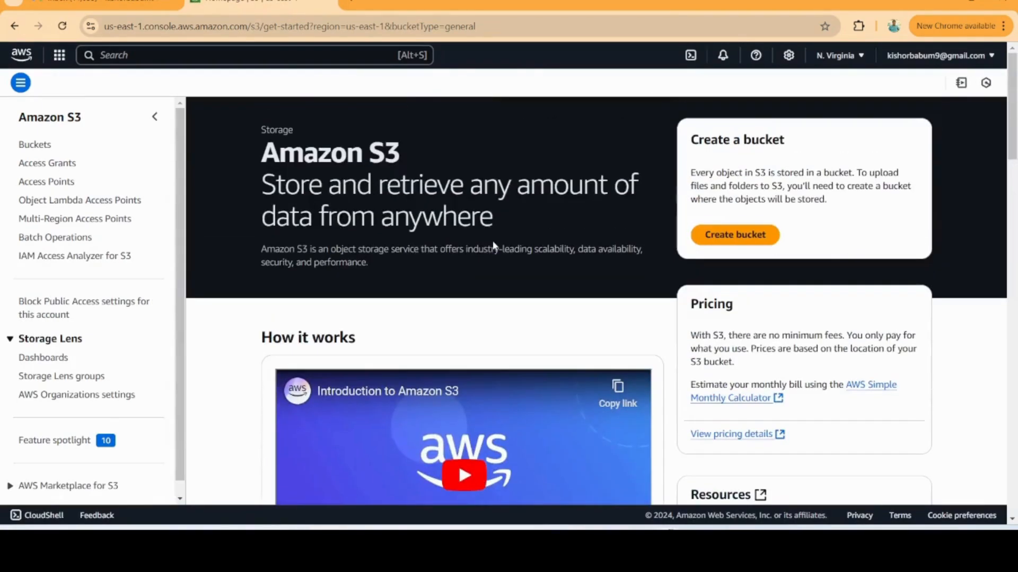
left_click(749, 241)
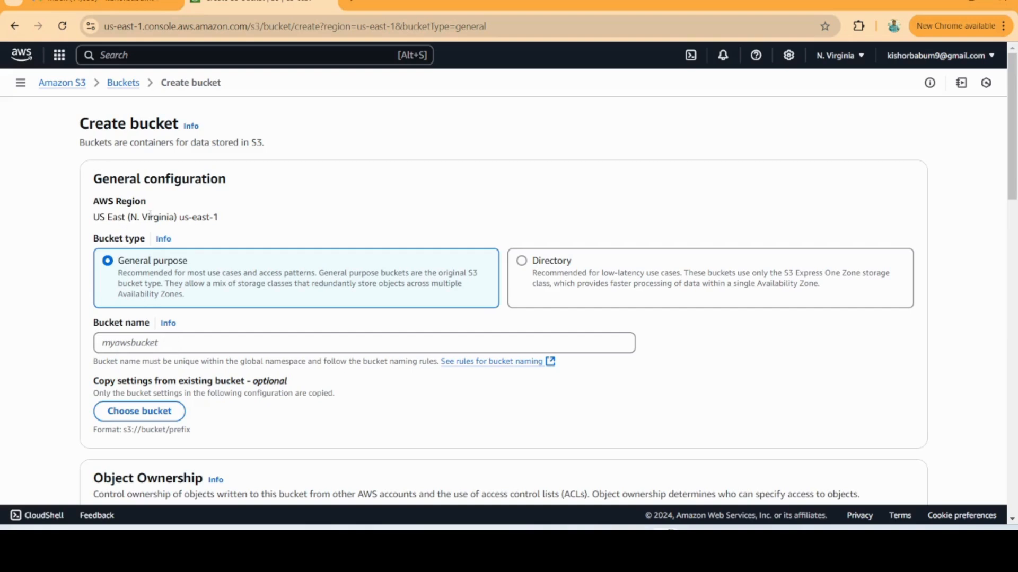
- Name the new general purpose bucket my-bucket-test123
left_click_drag(129, 217, 223, 222)
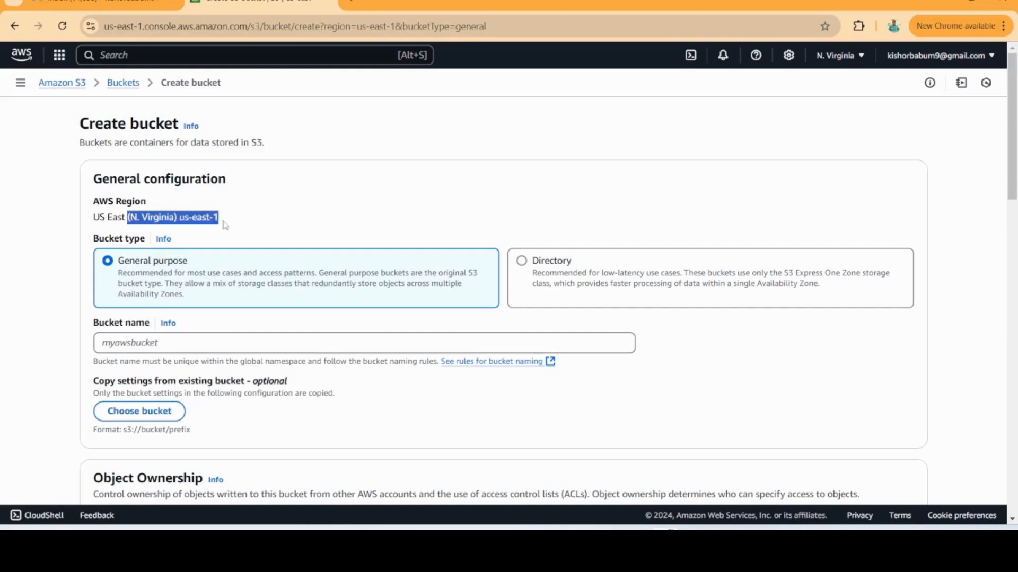
left_click(210, 339)
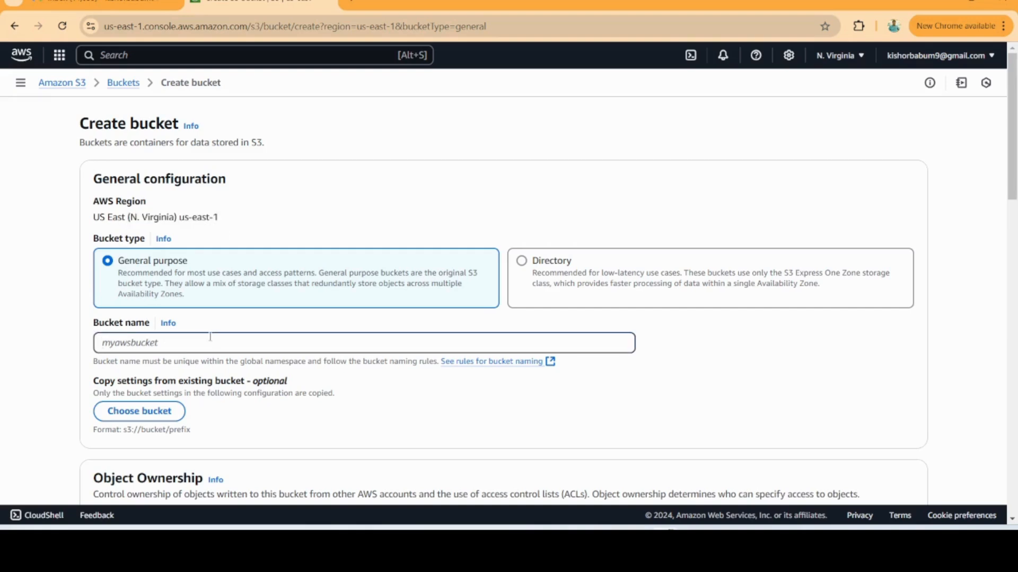
type("my-")
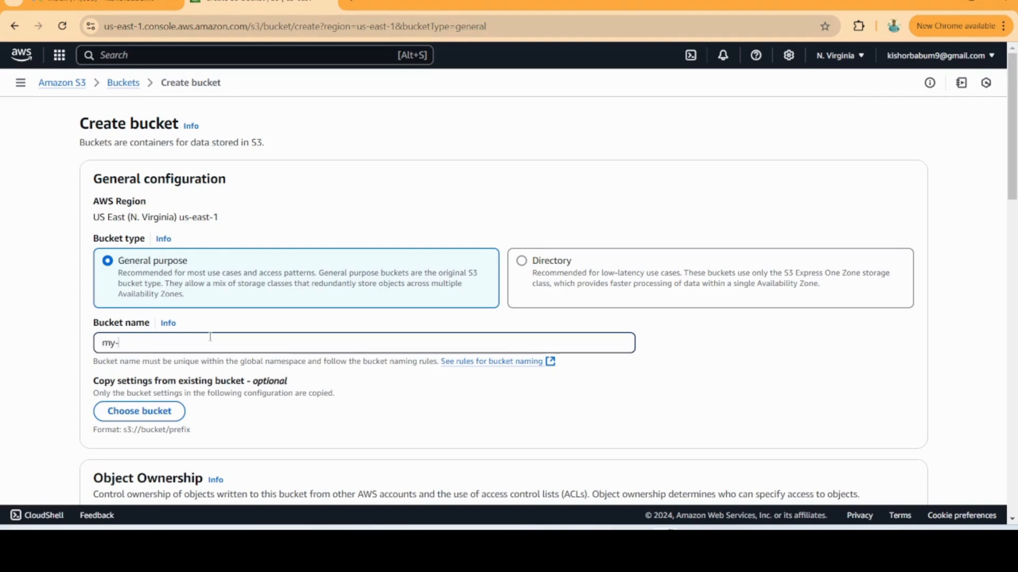
type("bu")
type("cket")
type("-tesr")
type("test")
type("12")
type("3")
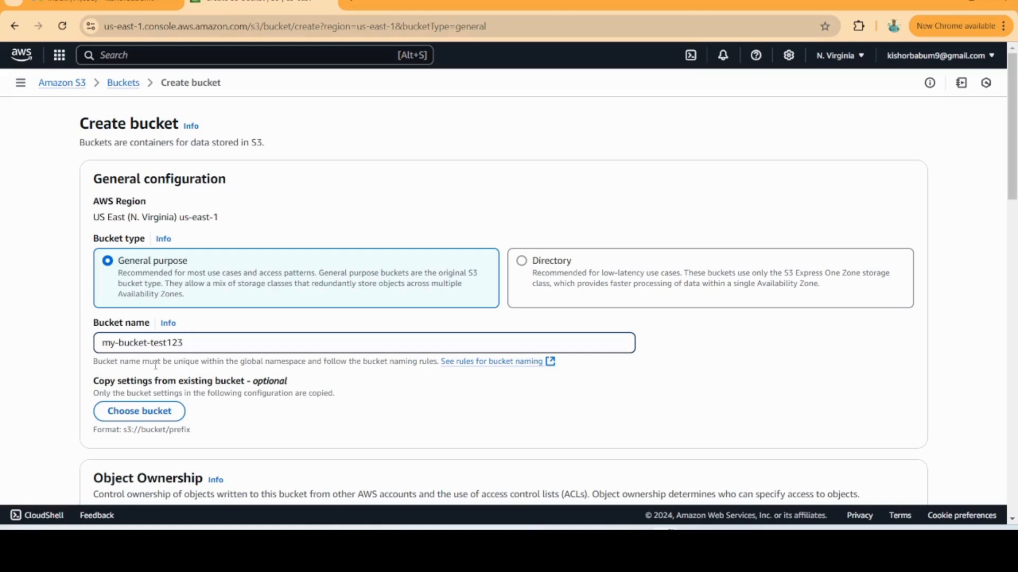
- Review the bucket's Object Ownership, Block Public Access, Bucket Versioning, Tags and Default encryption settings
scroll(313, 379, "down", 3)
scroll(372, 330, "down", 2)
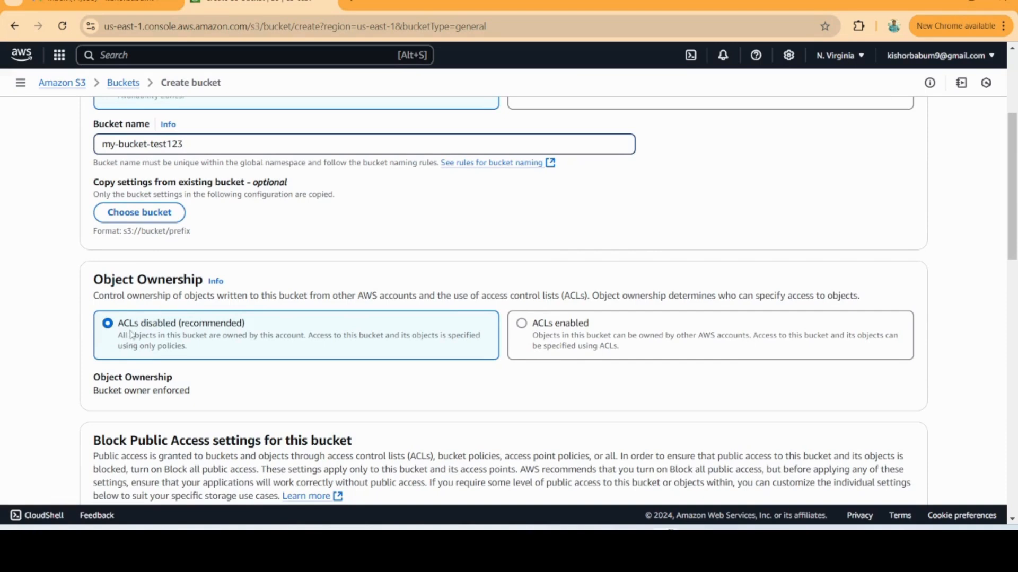
scroll(272, 348, "down", 1)
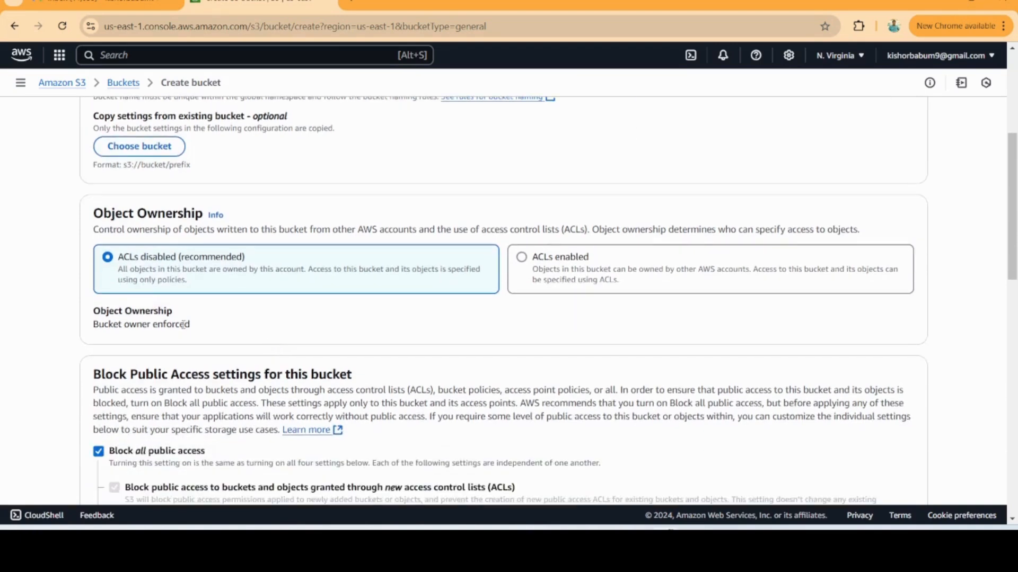
scroll(192, 329, "down", 2)
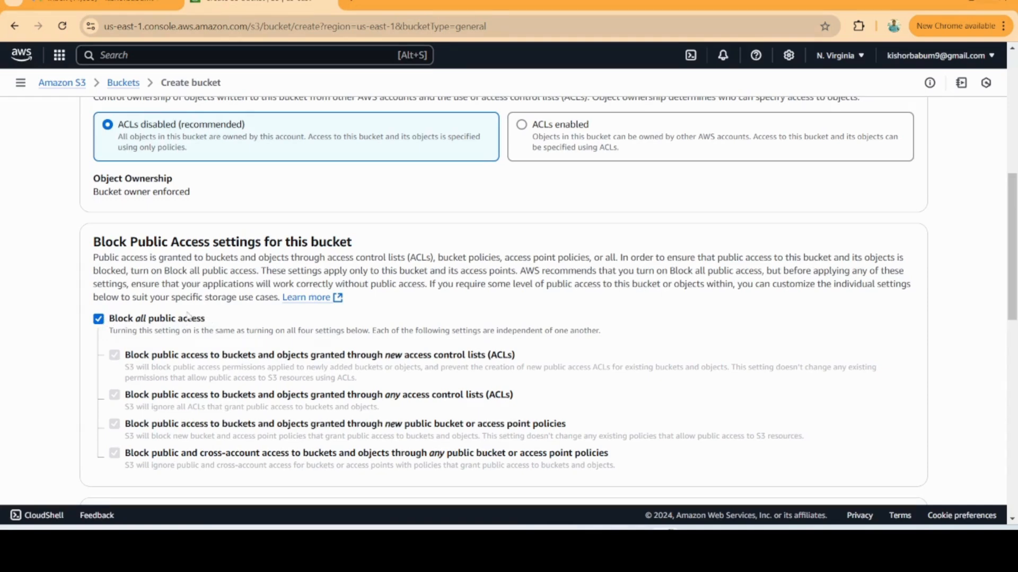
scroll(390, 315, "down", 1)
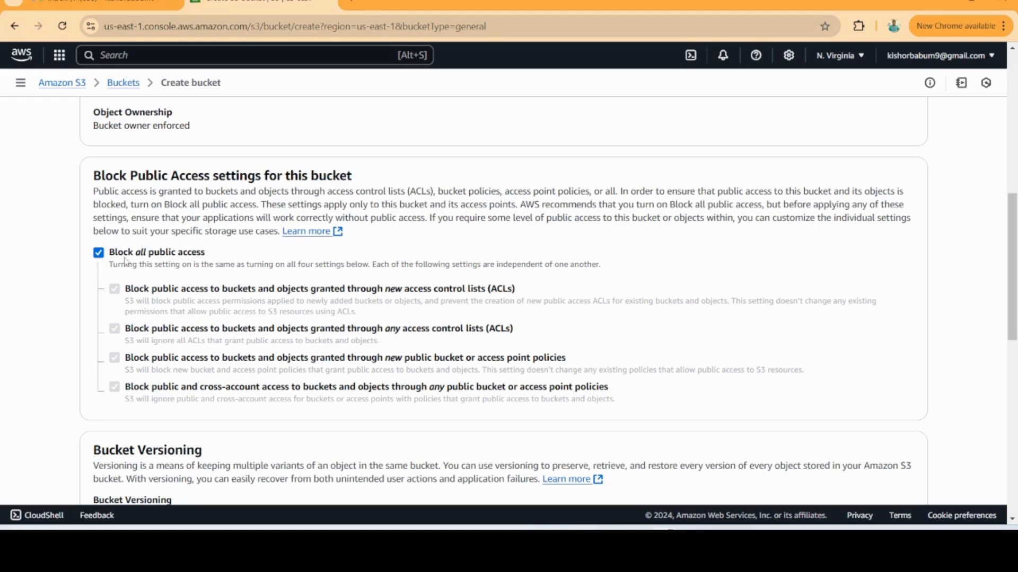
scroll(248, 282, "down", 1)
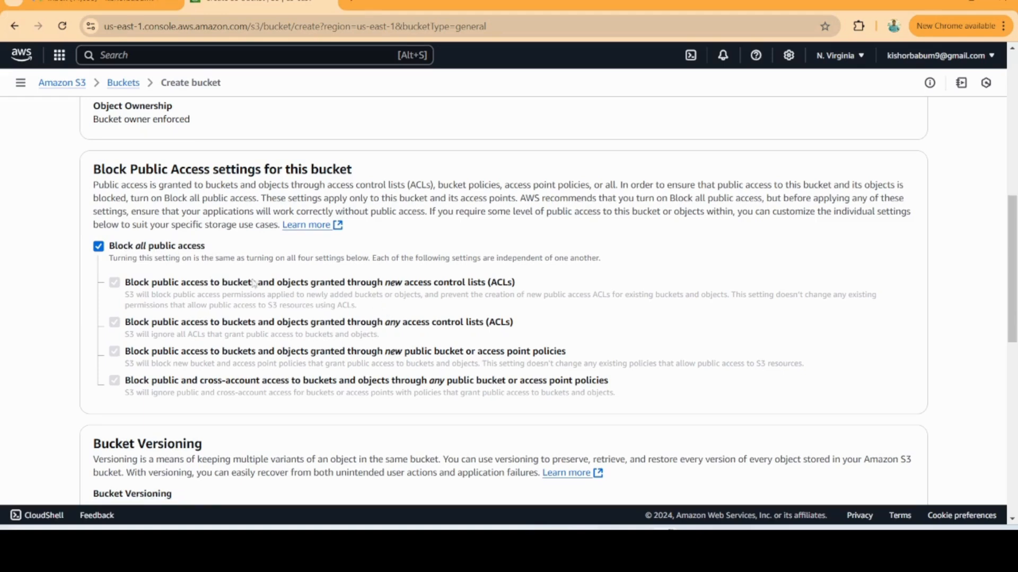
scroll(254, 284, "down", 1)
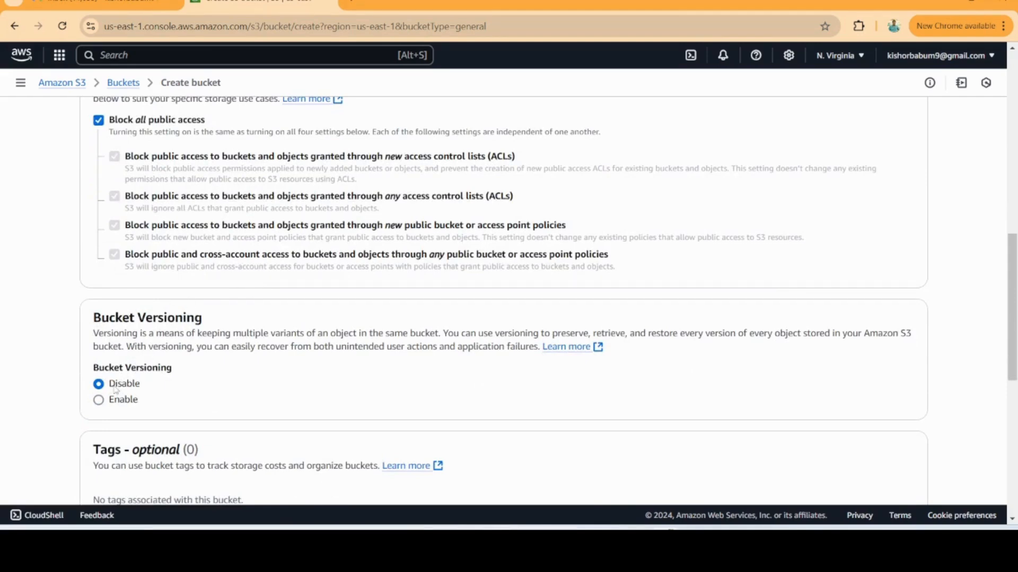
scroll(170, 355, "down", 3)
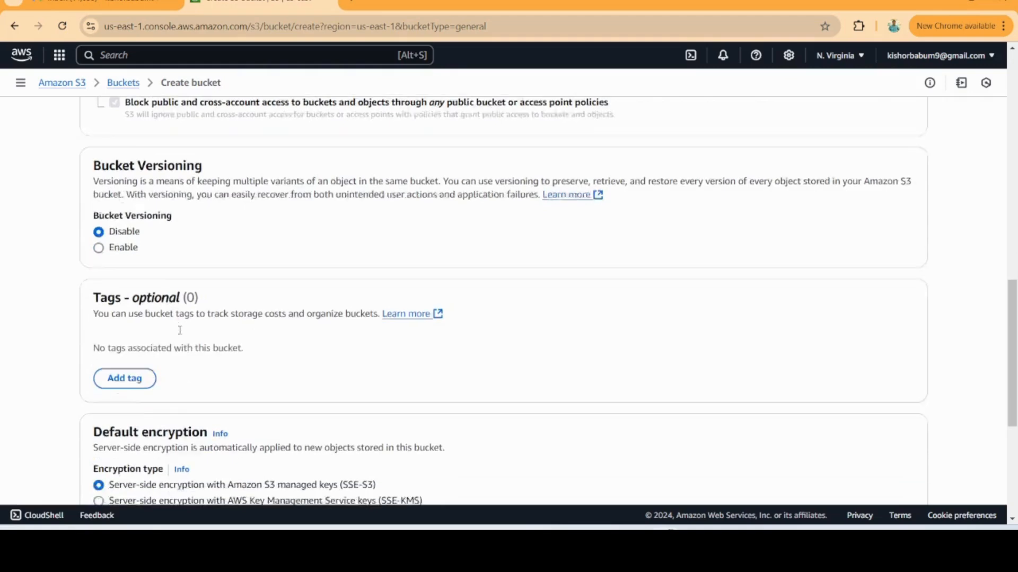
scroll(181, 332, "down", 1)
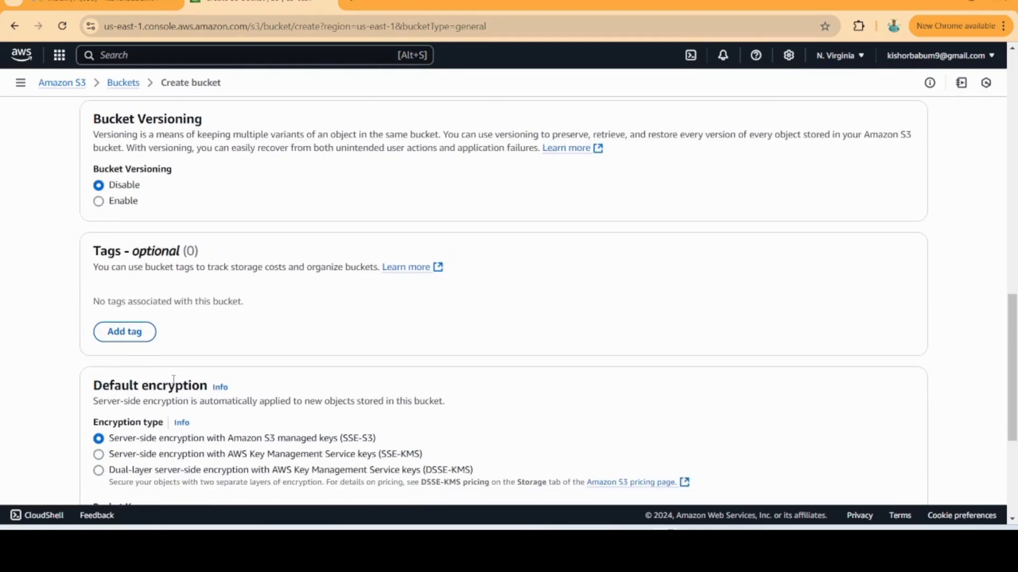
scroll(174, 379, "down", 3)
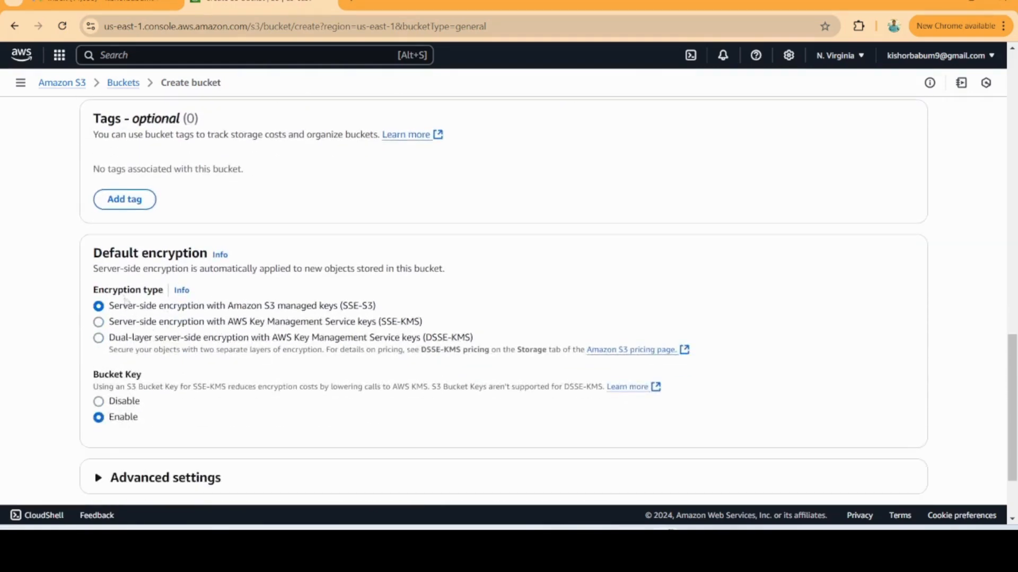
scroll(159, 348, "down", 1)
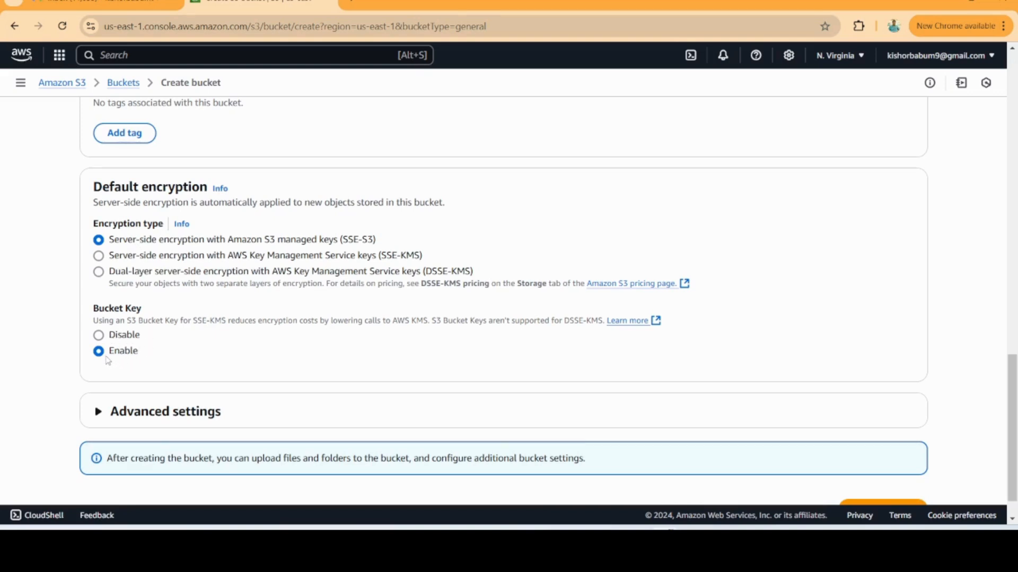
- Enable Object Lock in the bucket's advanced settings, switch it back to disabled, and try to create the bucket
scroll(112, 359, "down", 1)
left_click(98, 370)
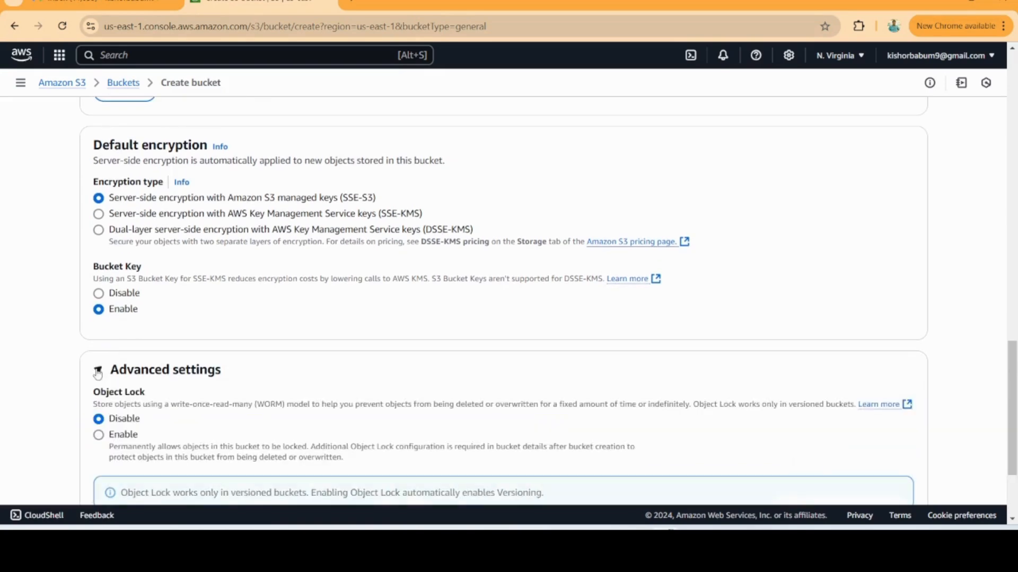
scroll(138, 318, "down", 3)
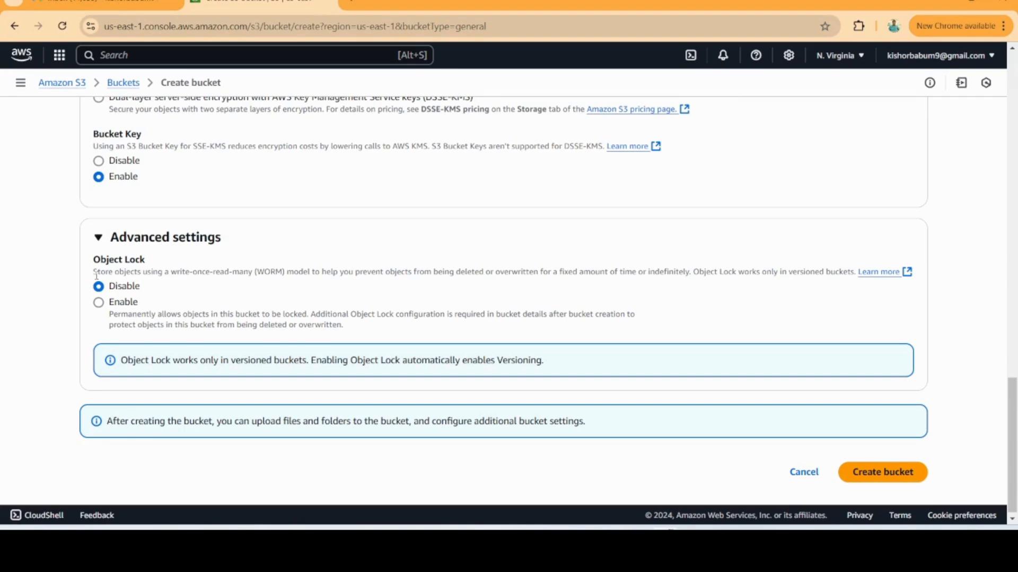
left_click_drag(95, 276, 105, 275)
left_click_drag(98, 272, 171, 272)
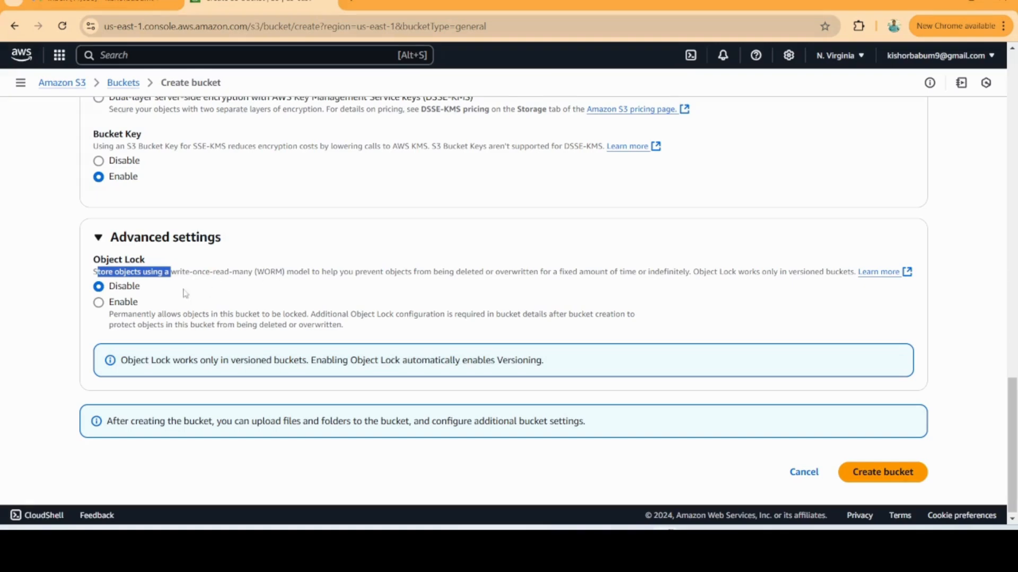
left_click(157, 304)
scroll(156, 304, "down", 2)
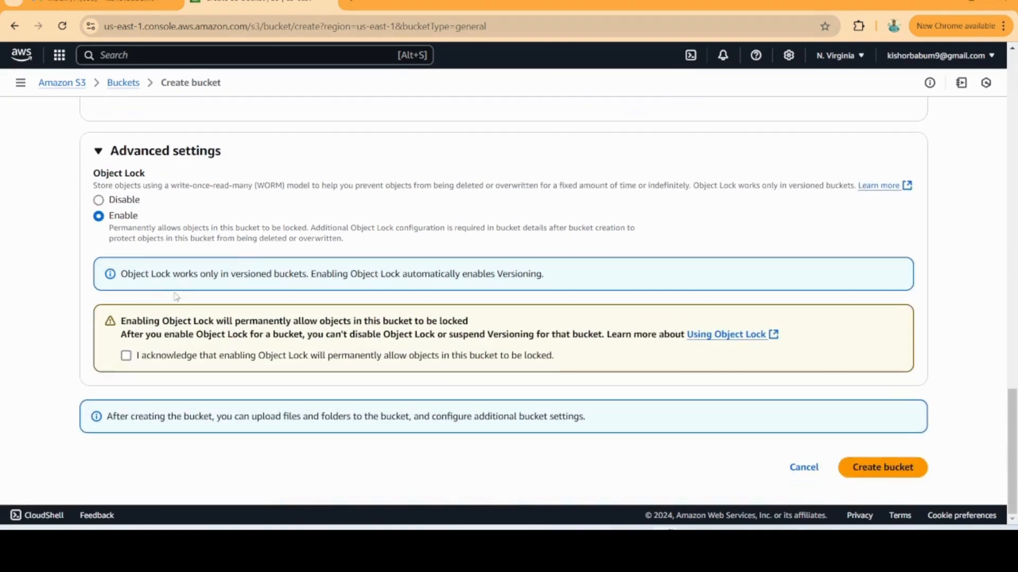
left_click(99, 201)
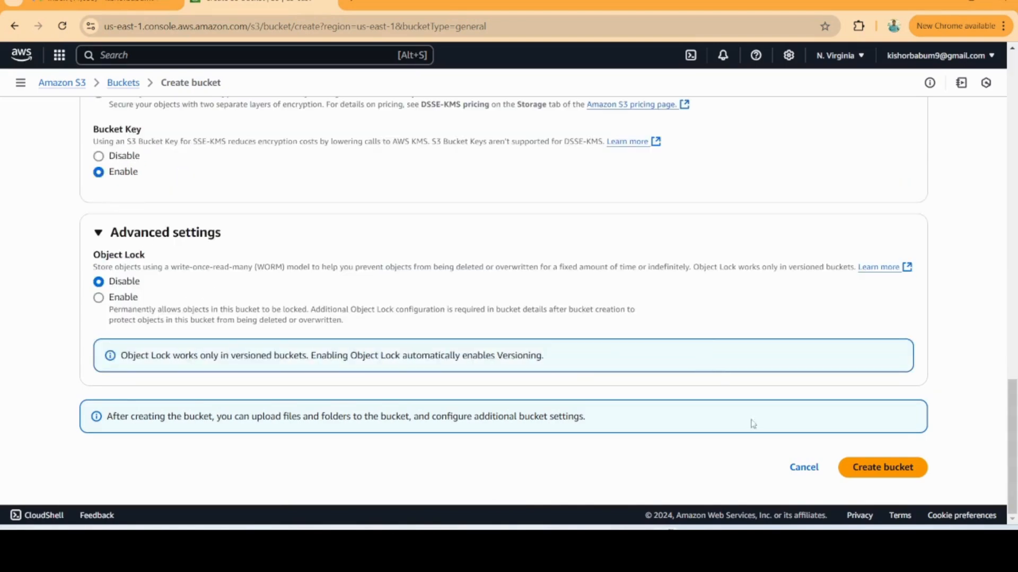
left_click(869, 470)
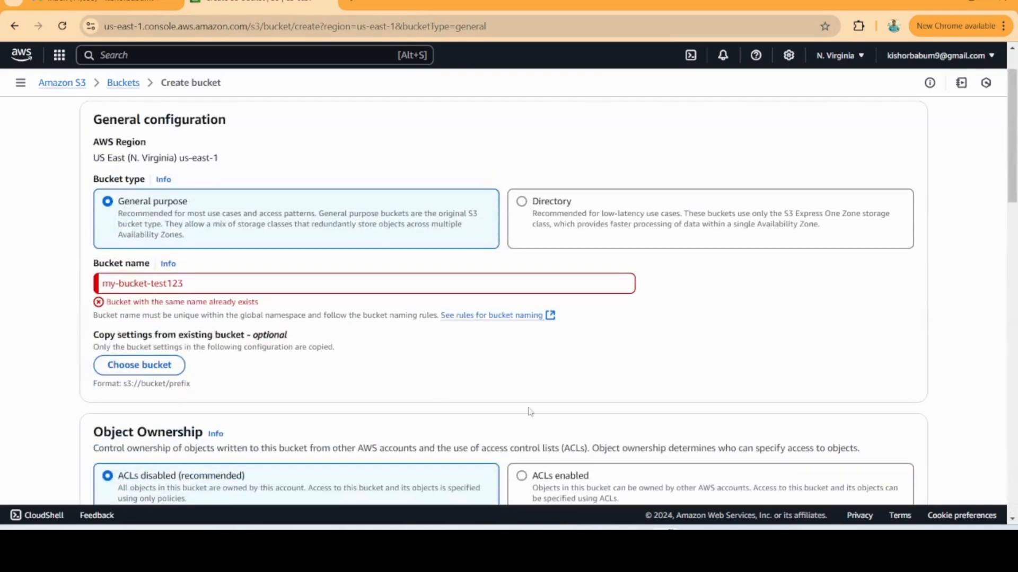
- Change the bucket name to 12my-bucket-test123 and create the bucket
left_click(188, 284)
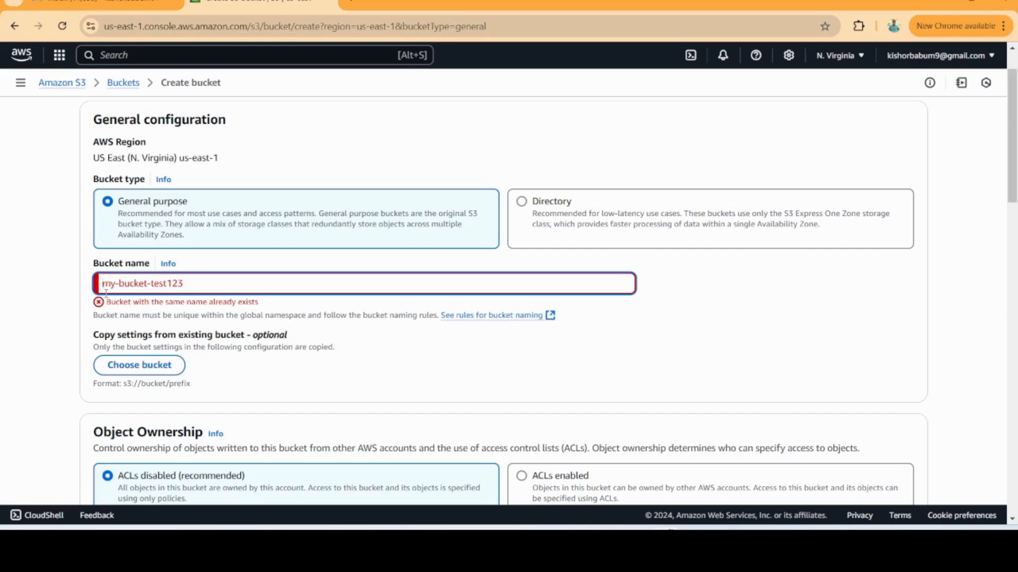
type("12")
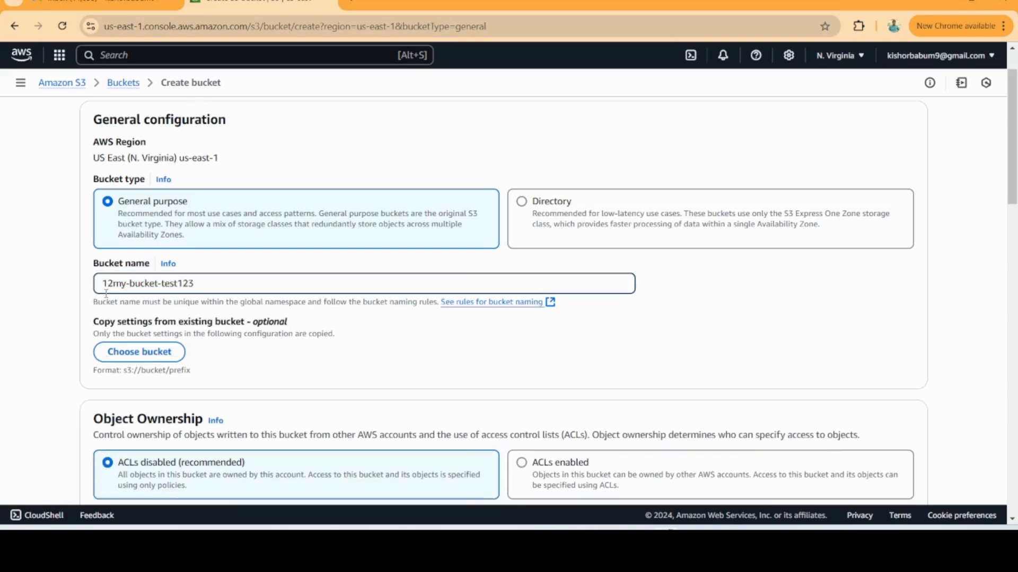
scroll(376, 370, "down", 15)
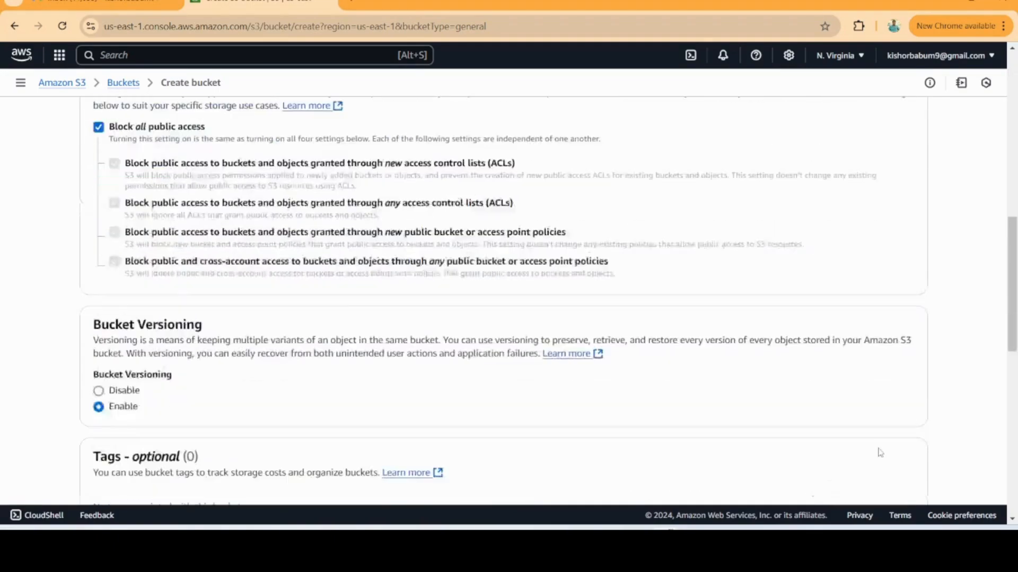
scroll(892, 469, "down", 3)
left_click(881, 467)
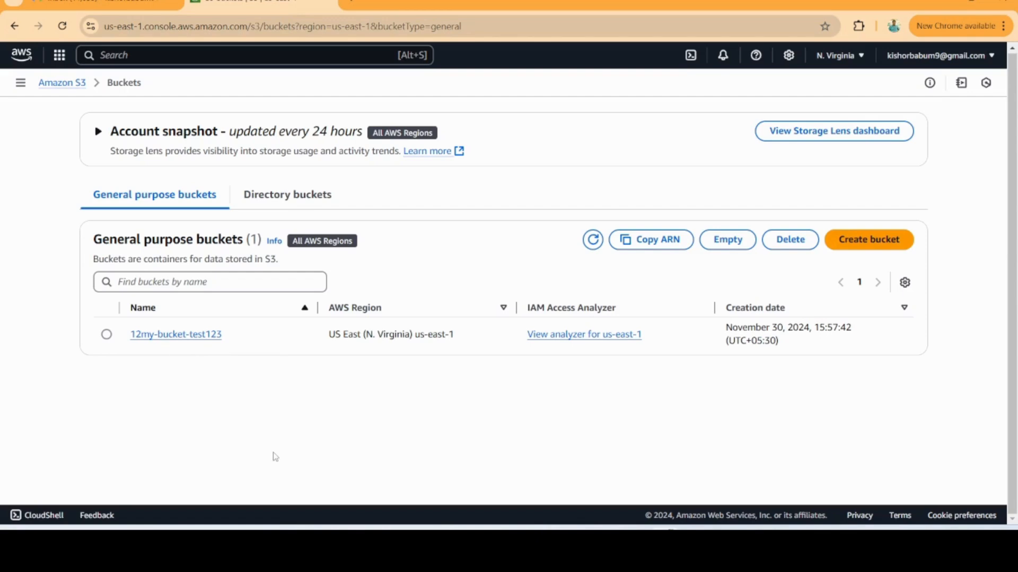
- Start another general purpose bucket named 123mybucket and try to create it with the default settings
left_click(867, 248)
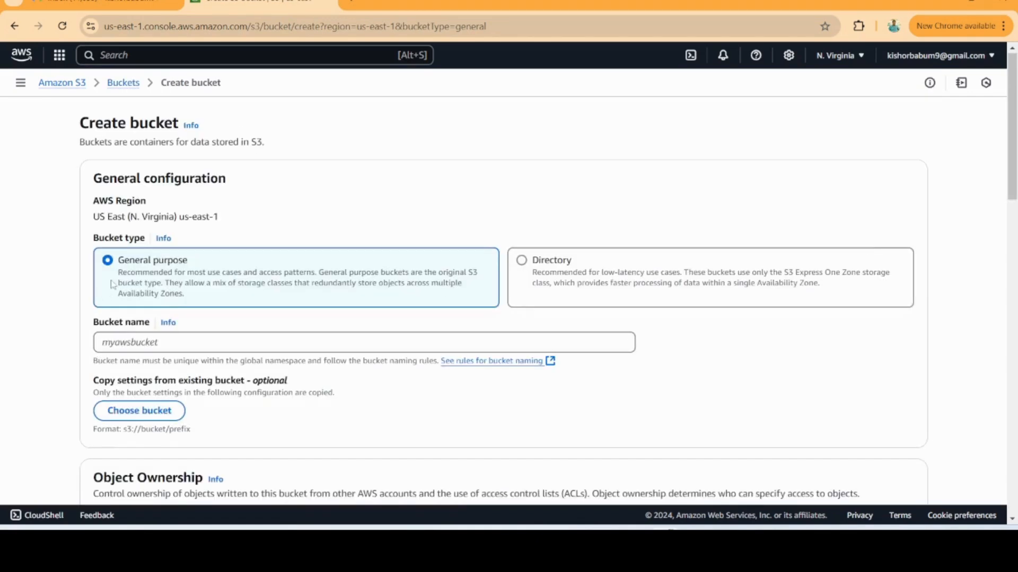
left_click(186, 342)
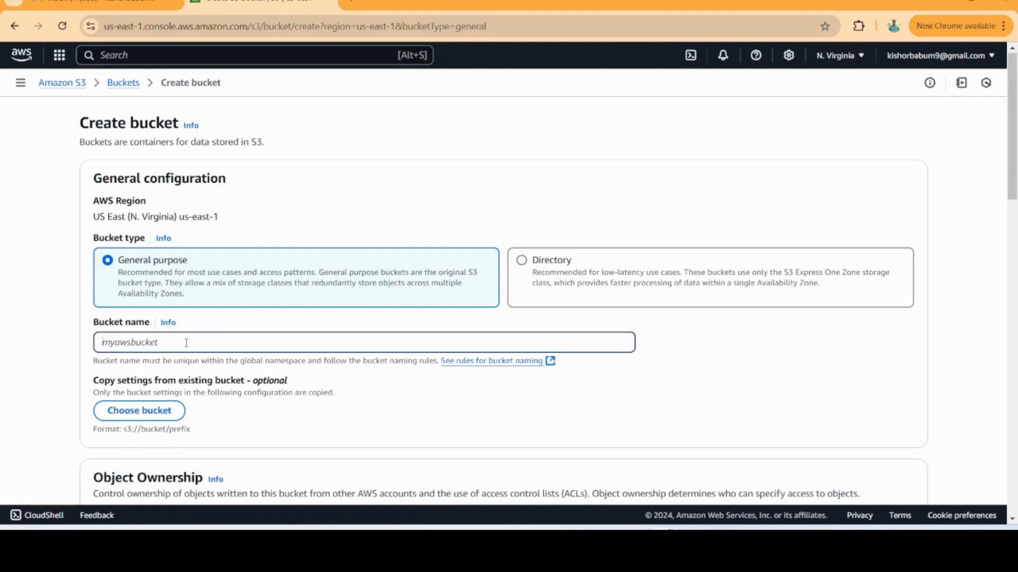
type("1212")
key("BackSpace")
type("3mybucket")
scroll(228, 301, "down", 10)
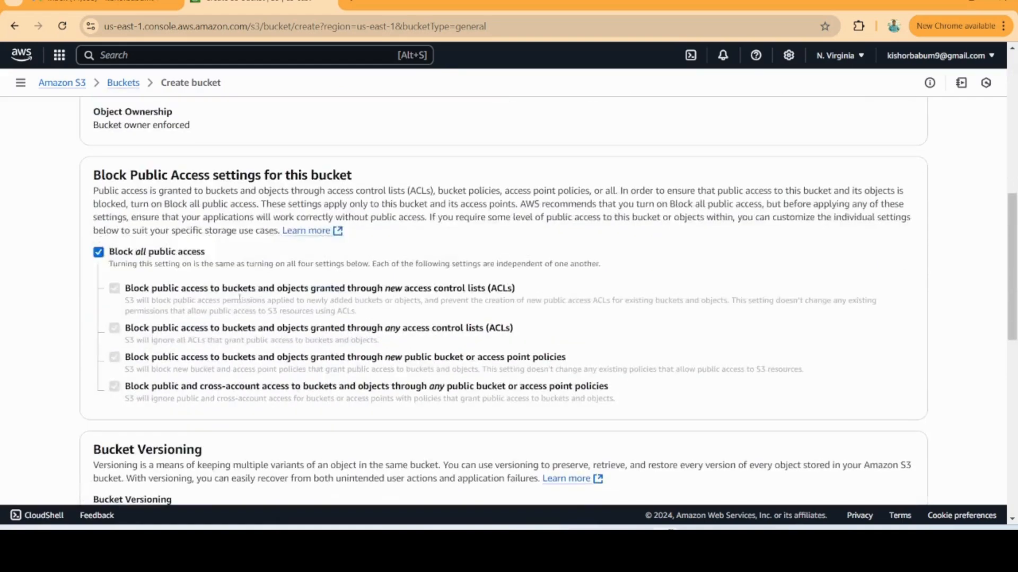
scroll(169, 253, "down", 3)
scroll(168, 255, "down", 5)
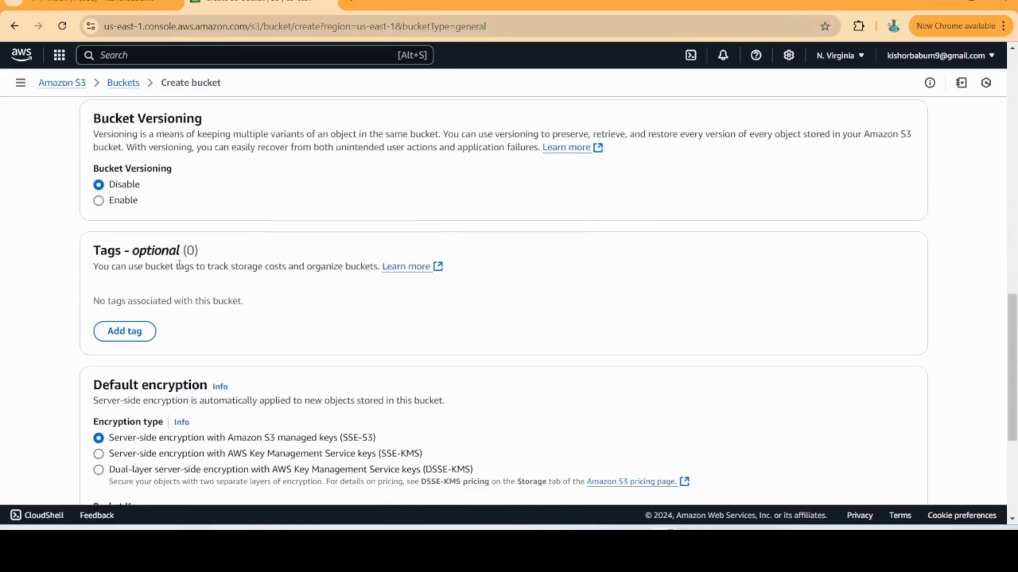
scroll(181, 265, "down", 5)
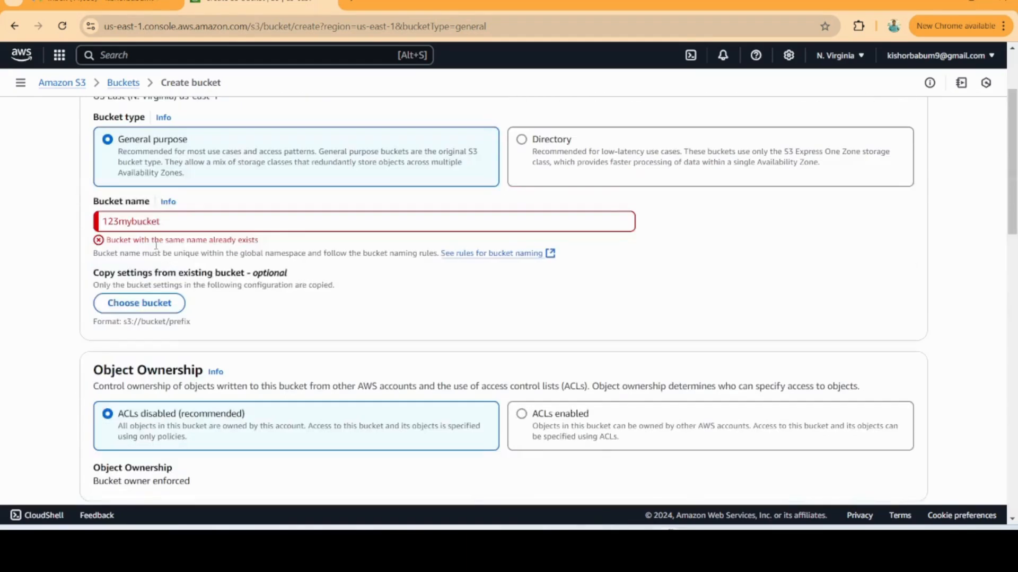
- Change the bucket name to 123mybucket-test-my and create the bucket with the default settings
left_click(176, 223)
type("-")
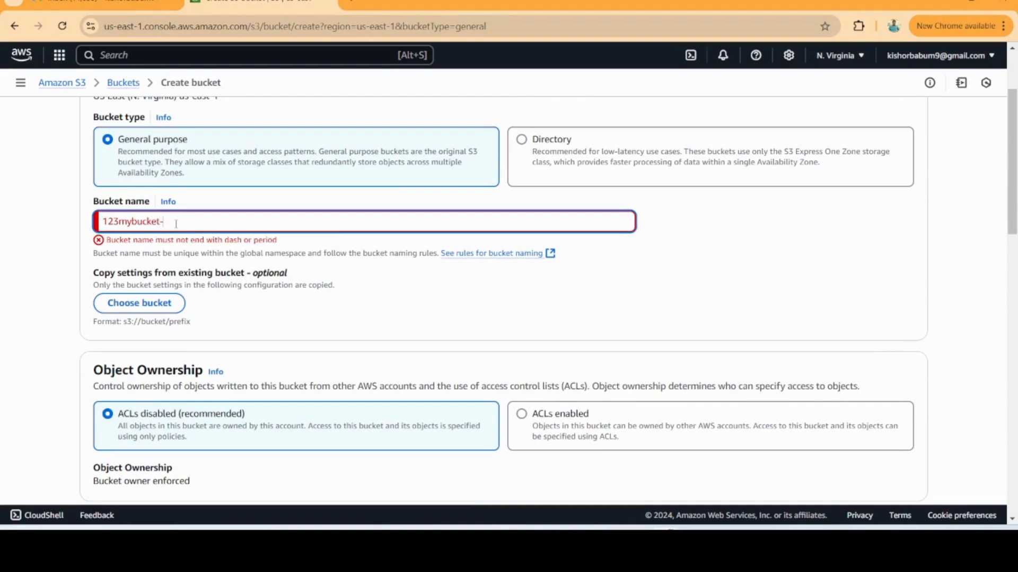
type("tes")
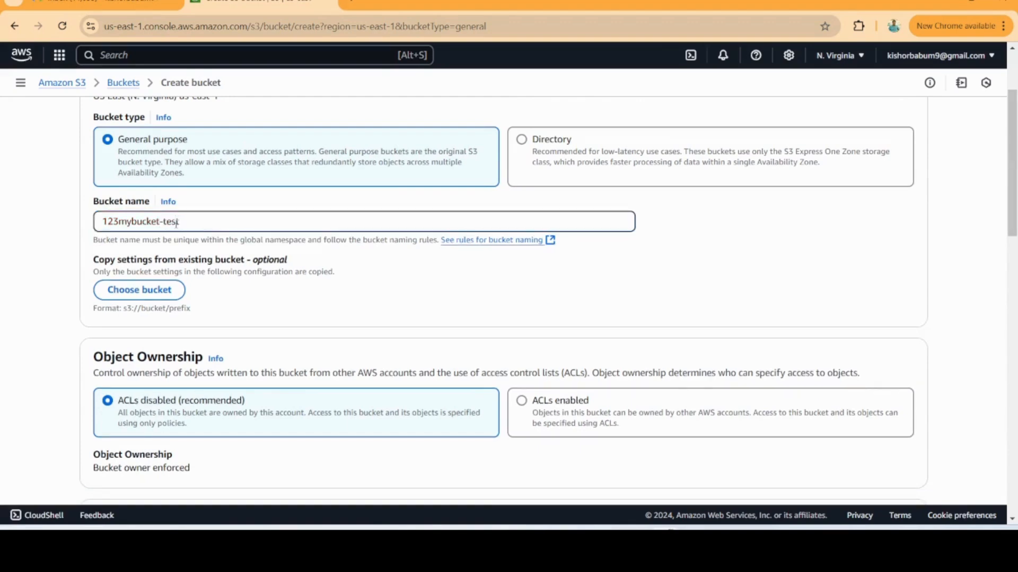
type("t-my")
scroll(541, 298, "down", 20)
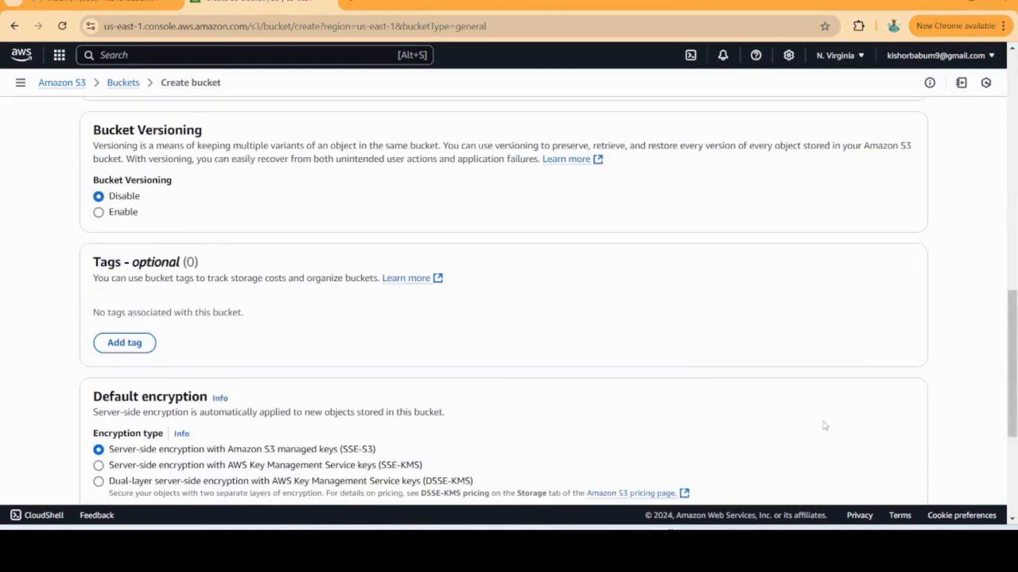
left_click(848, 468)
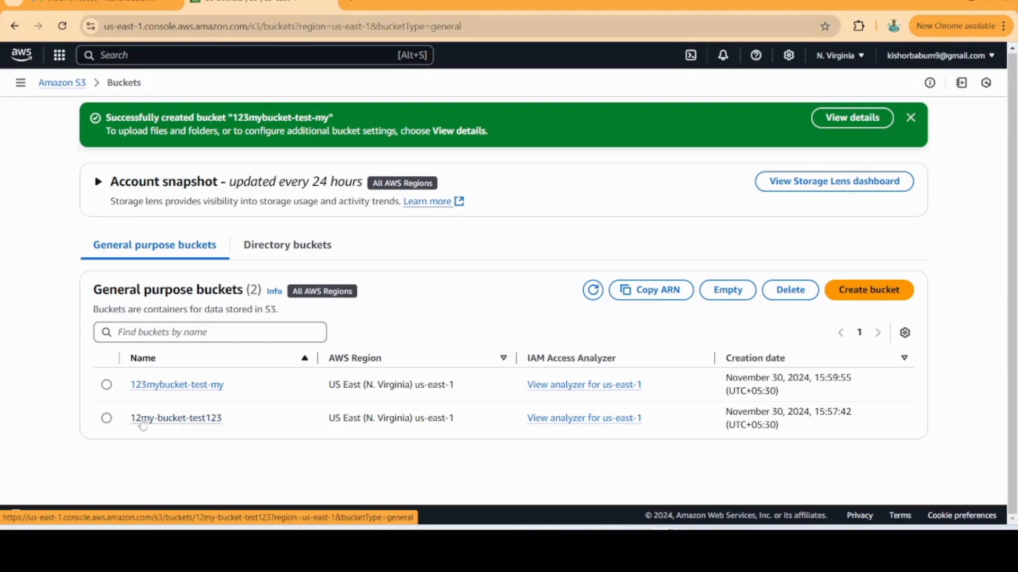
- Open the 12my-bucket-test123 bucket and review its properties, from versioning and encryption to transfer acceleration and Object Lock
left_click(106, 419)
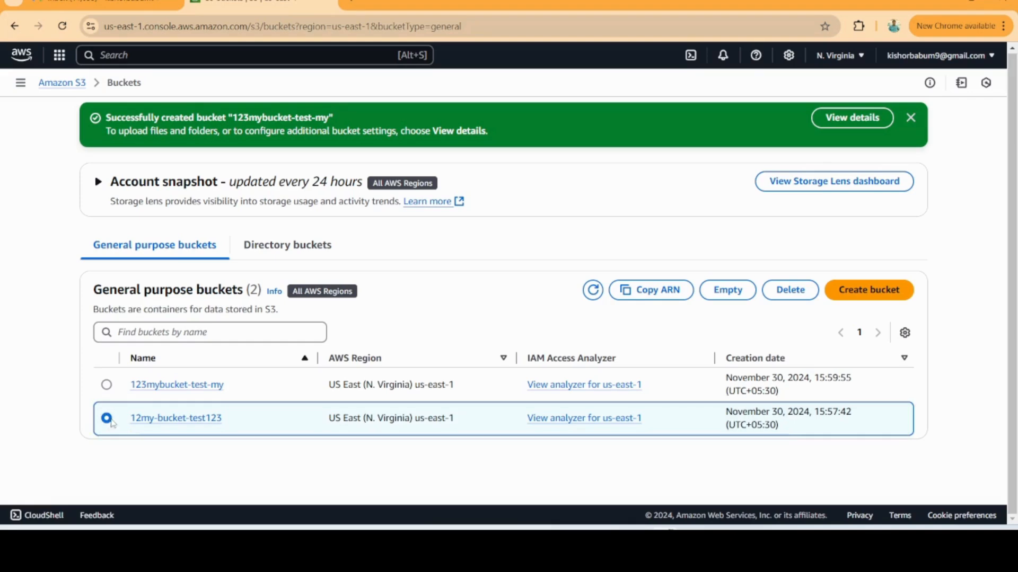
left_click(174, 420)
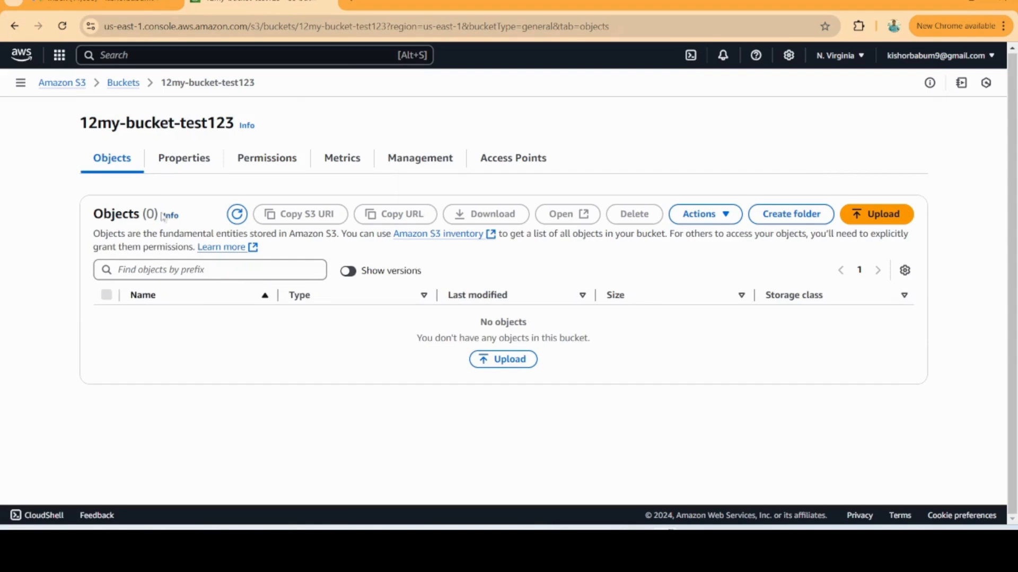
left_click(180, 165)
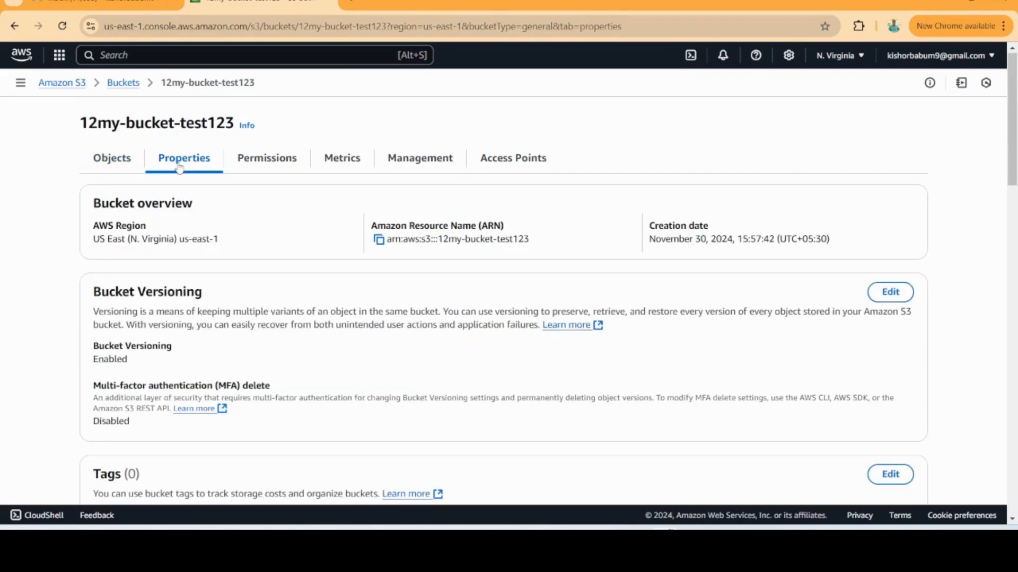
scroll(180, 274, "down", 10)
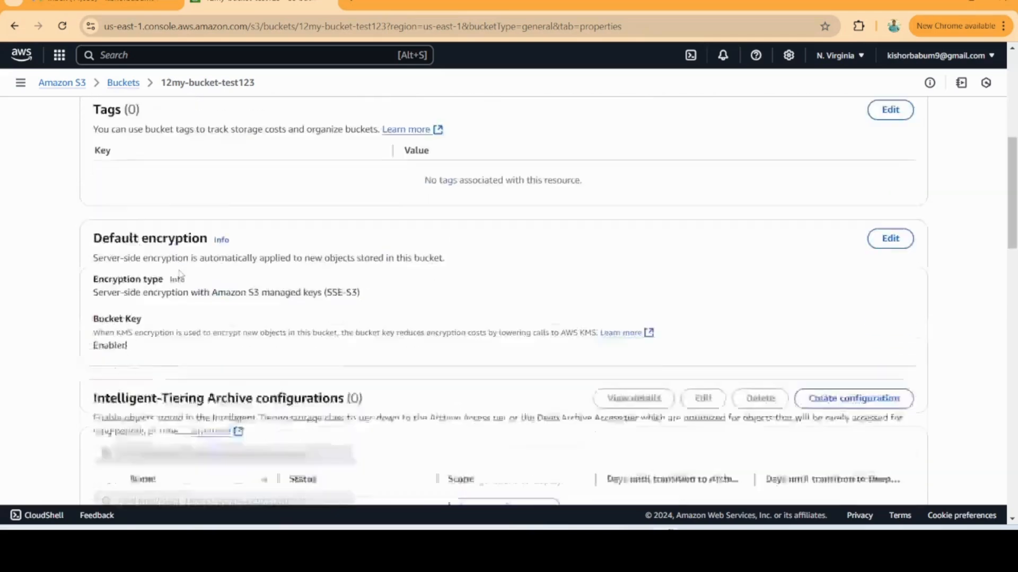
scroll(181, 273, "up", 6)
scroll(181, 272, "down", 6)
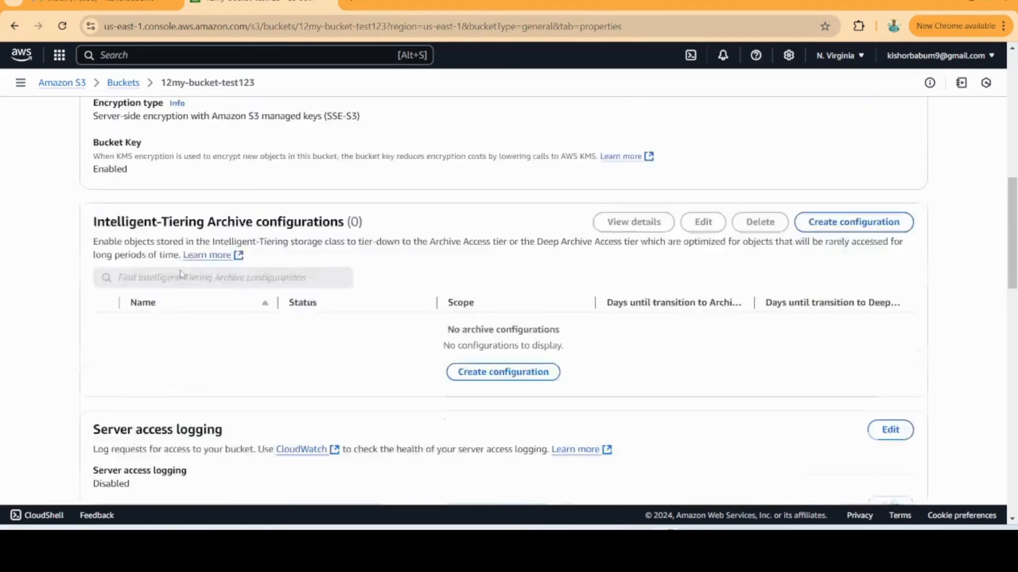
scroll(207, 272, "down", 8)
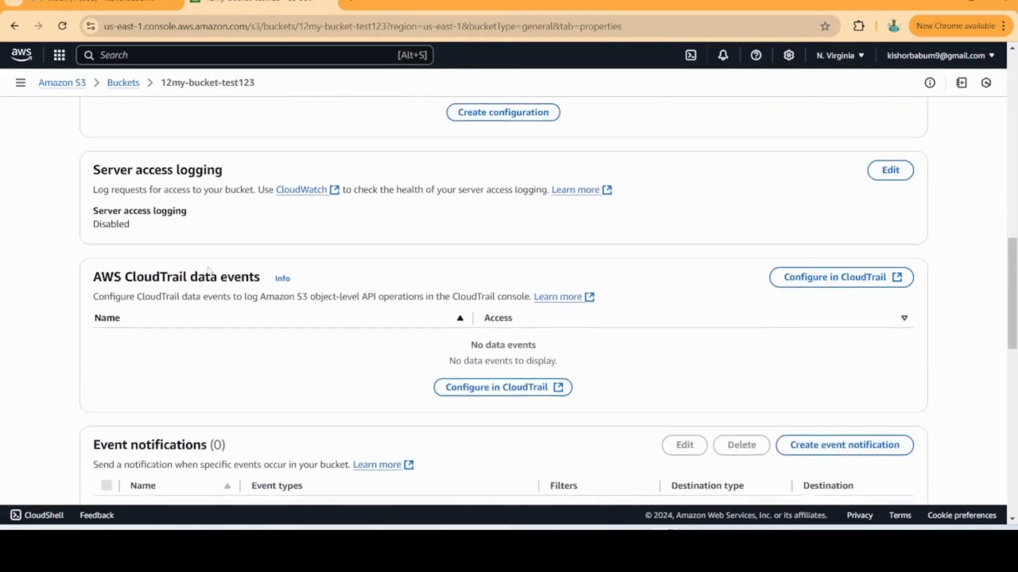
scroll(217, 275, "down", 6)
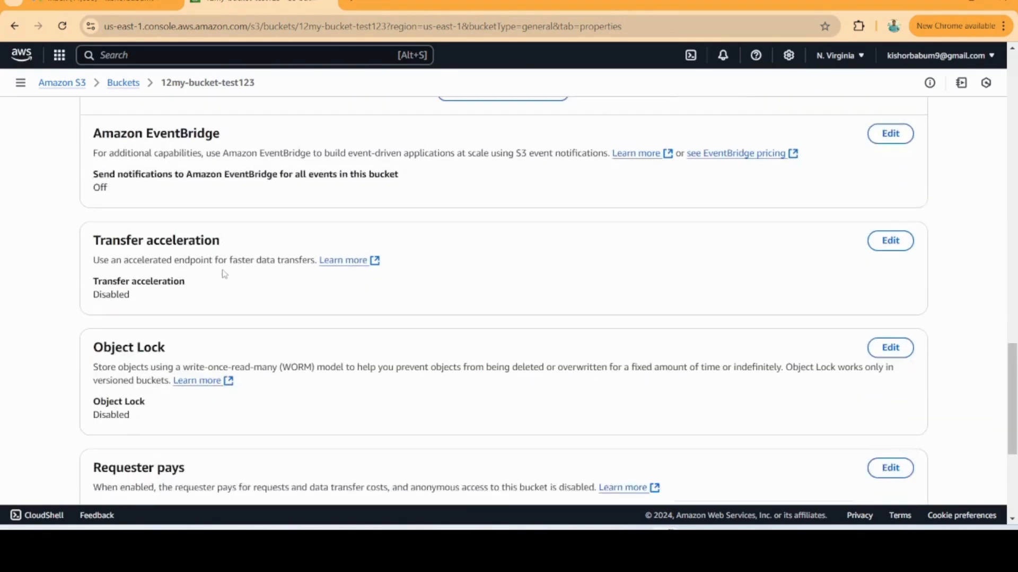
scroll(224, 274, "up", 1)
scroll(224, 274, "up", 6)
scroll(224, 274, "up", 7)
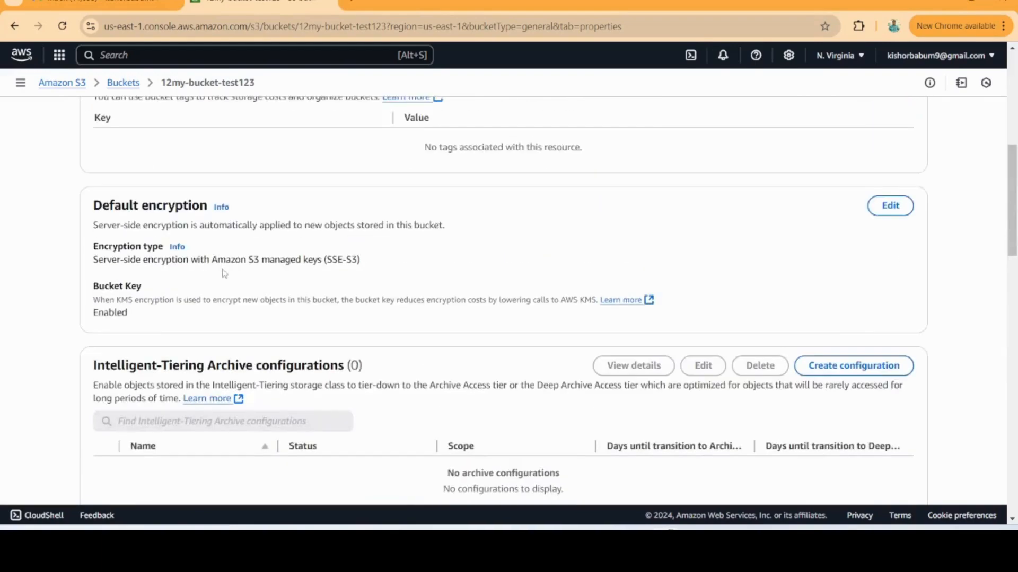
scroll(224, 274, "down", 4)
scroll(224, 274, "up", 4)
scroll(224, 274, "up", 6)
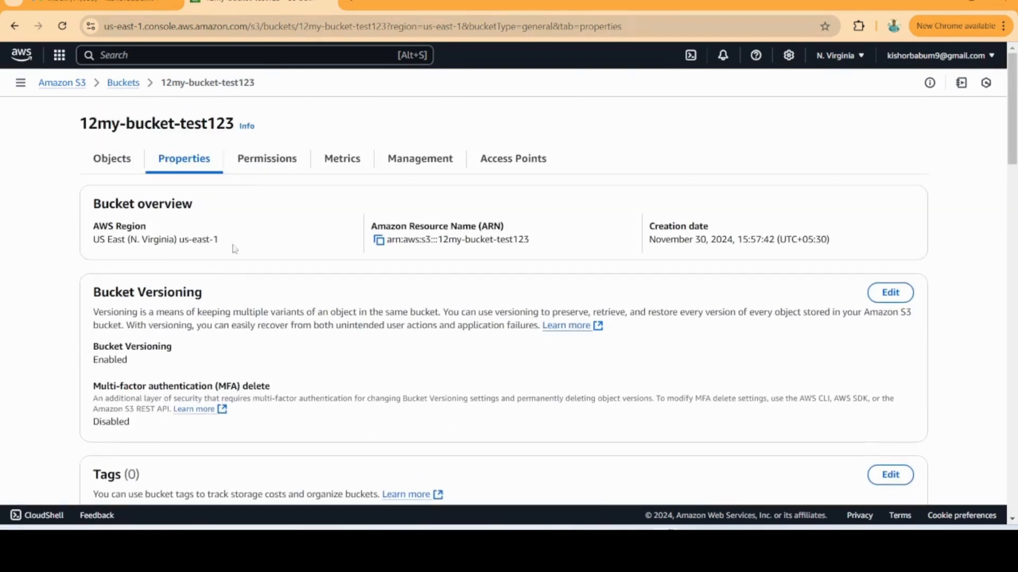
- Turn off Block all public access in the permissions of 12my-bucket-test123, confirm the change and dismiss the notification
left_click(257, 162)
scroll(252, 252, "down", 4)
scroll(252, 249, "down", 2)
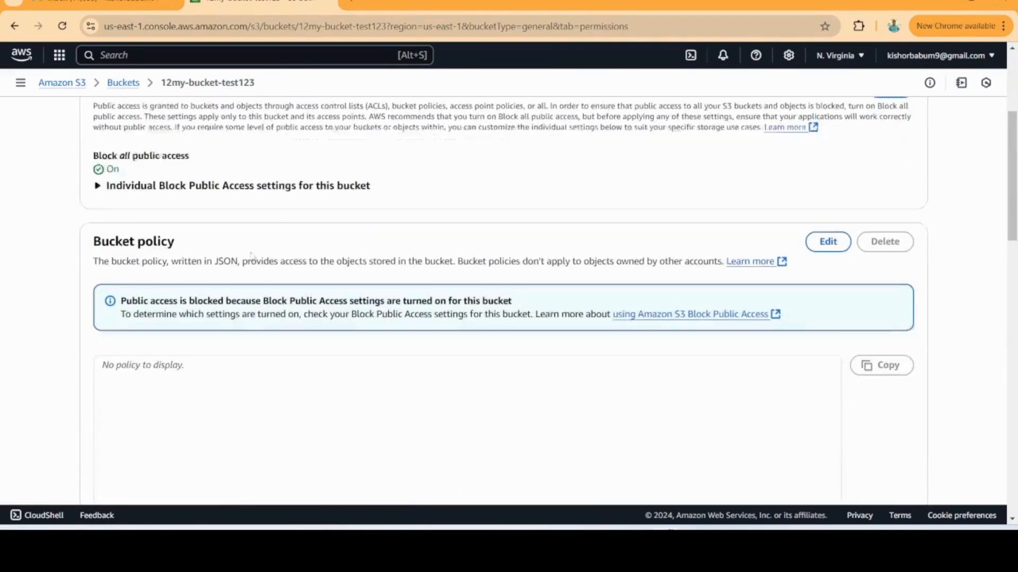
scroll(252, 256, "up", 2)
scroll(254, 256, "up", 3)
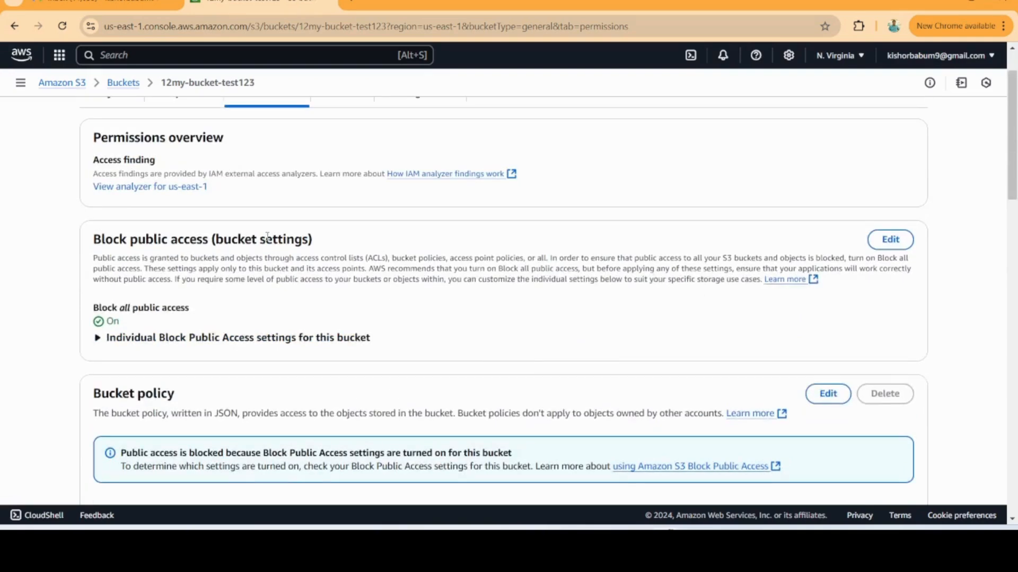
left_click(890, 239)
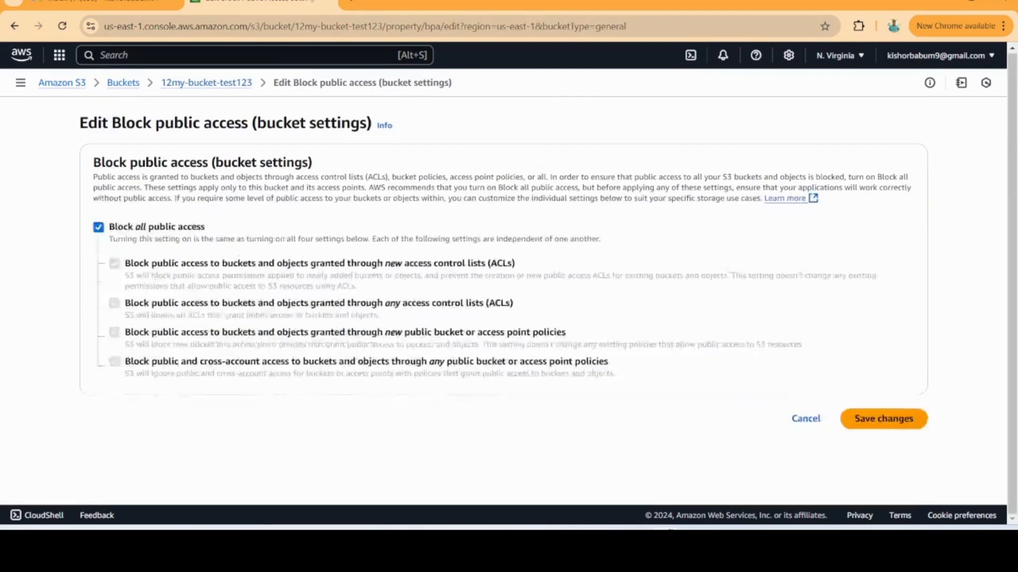
left_click(99, 227)
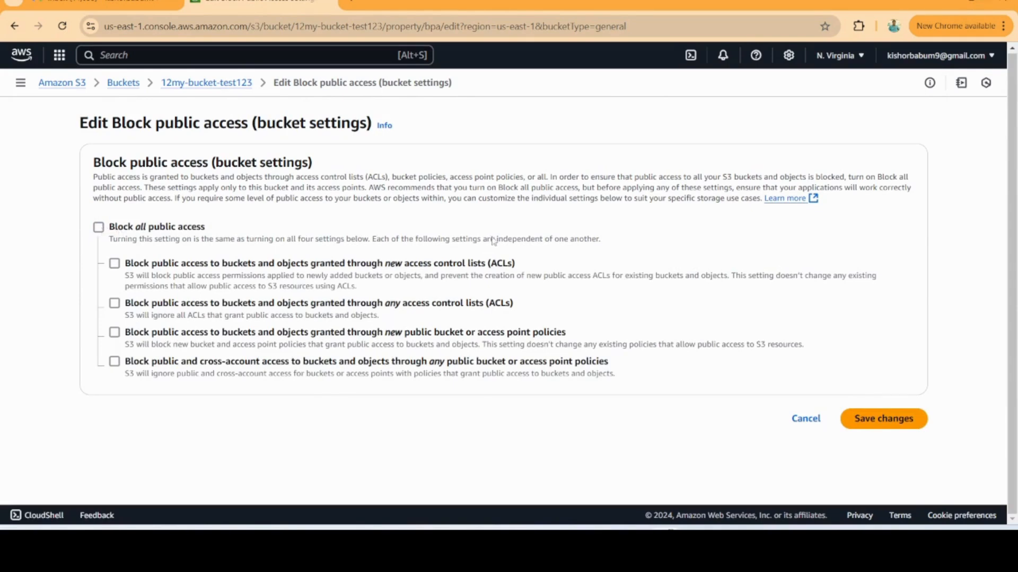
left_click(895, 417)
left_click(493, 326)
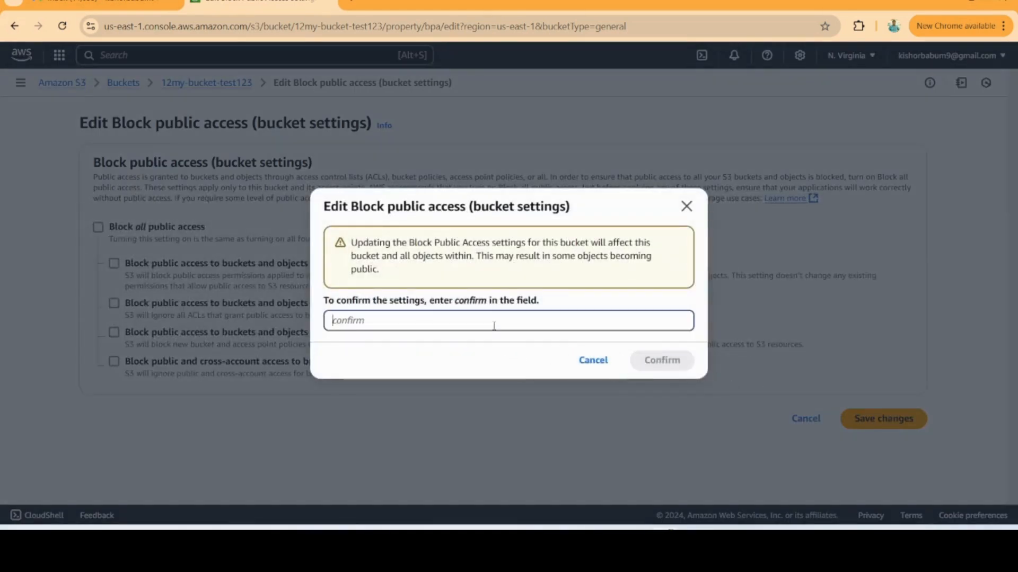
type("con")
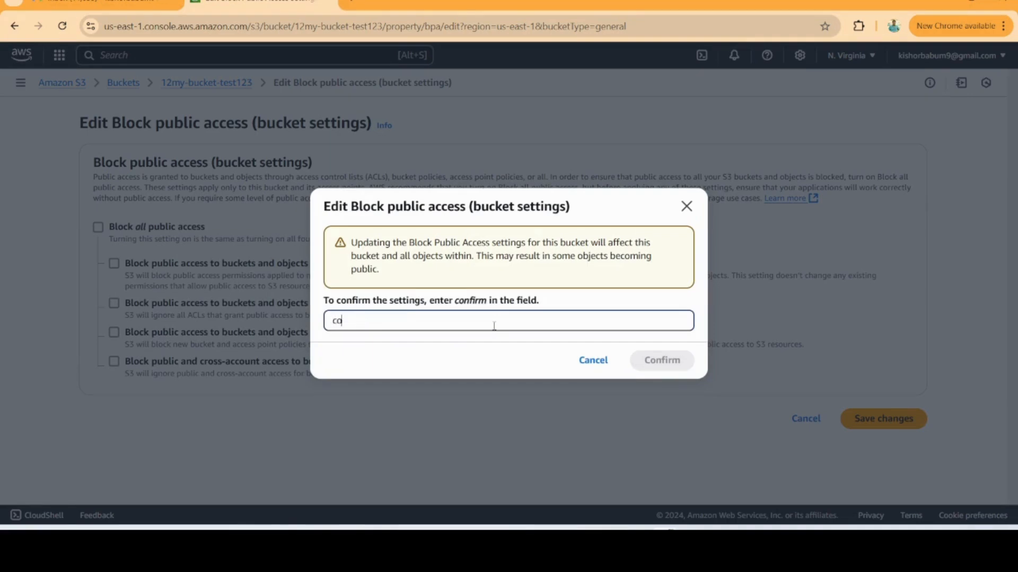
type("m")
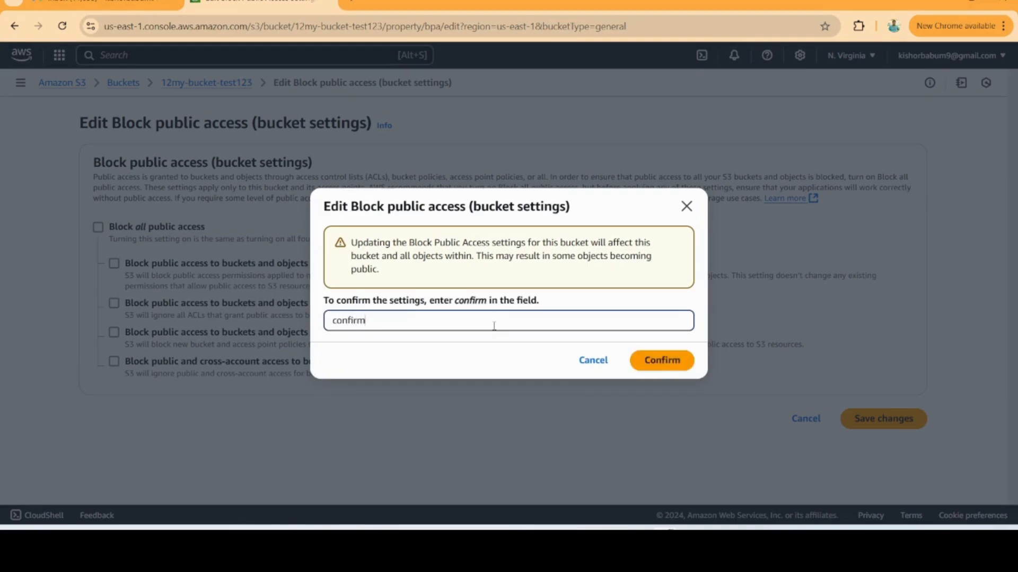
left_click(662, 361)
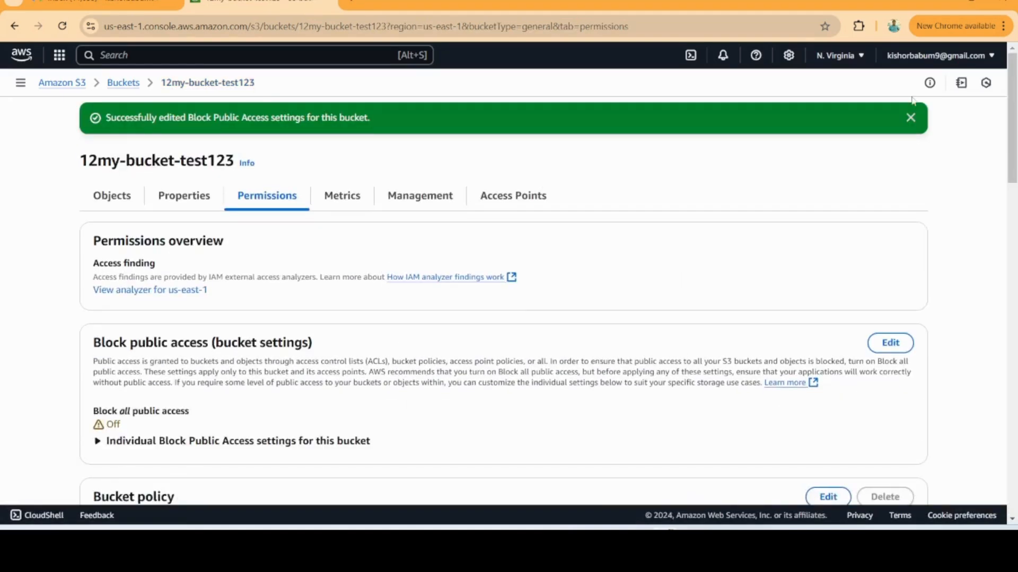
left_click(911, 117)
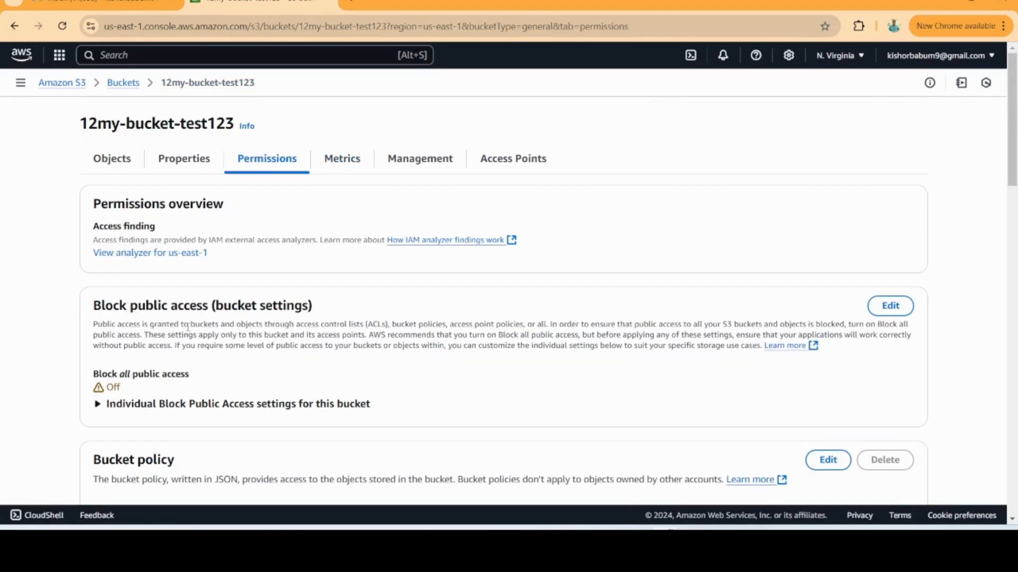
- Examine the Default encryption section in the bucket's properties, especially the encryption type
left_click(186, 165)
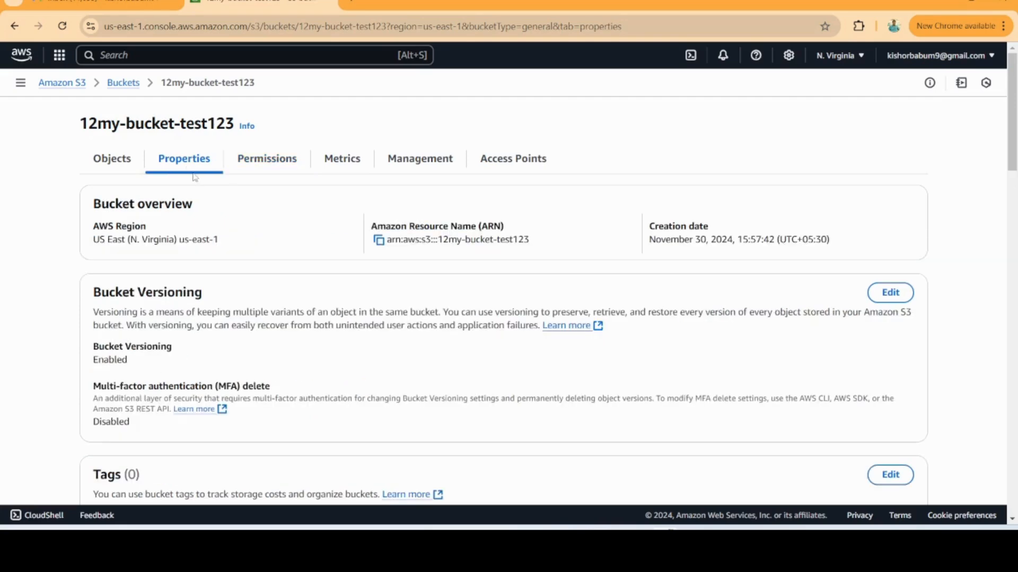
scroll(214, 231, "down", 6)
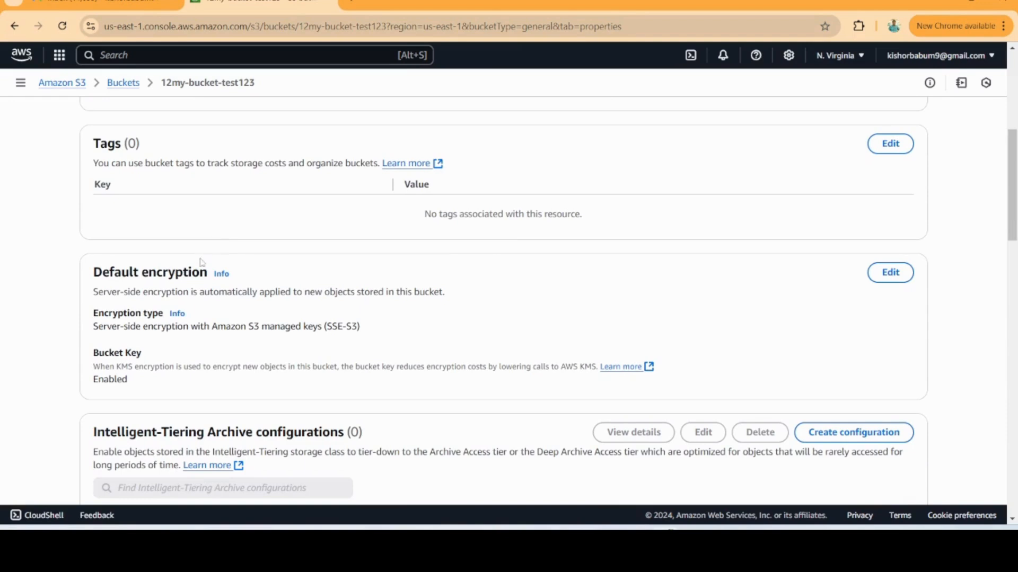
left_click_drag(90, 286, 211, 290)
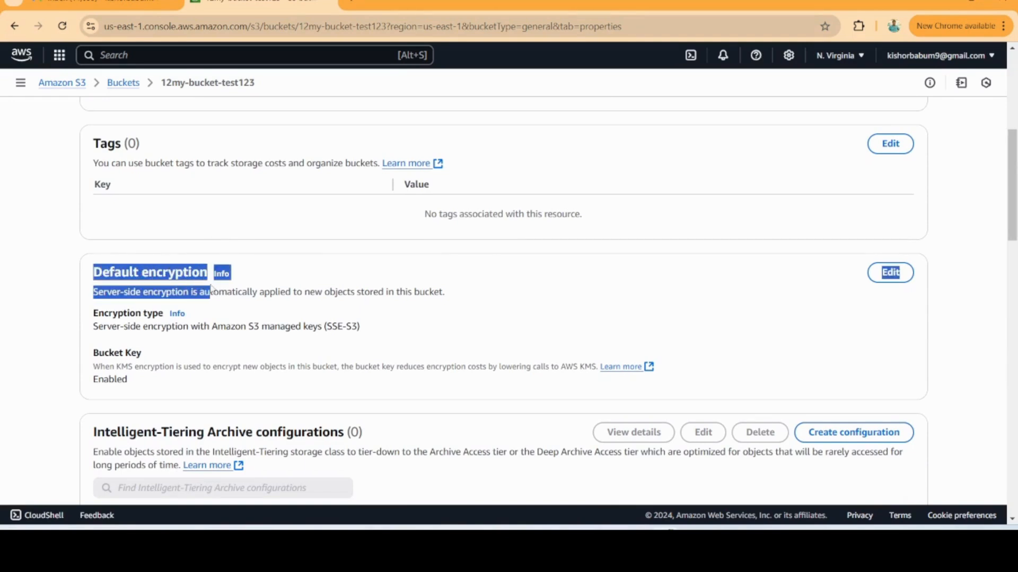
left_click(253, 318)
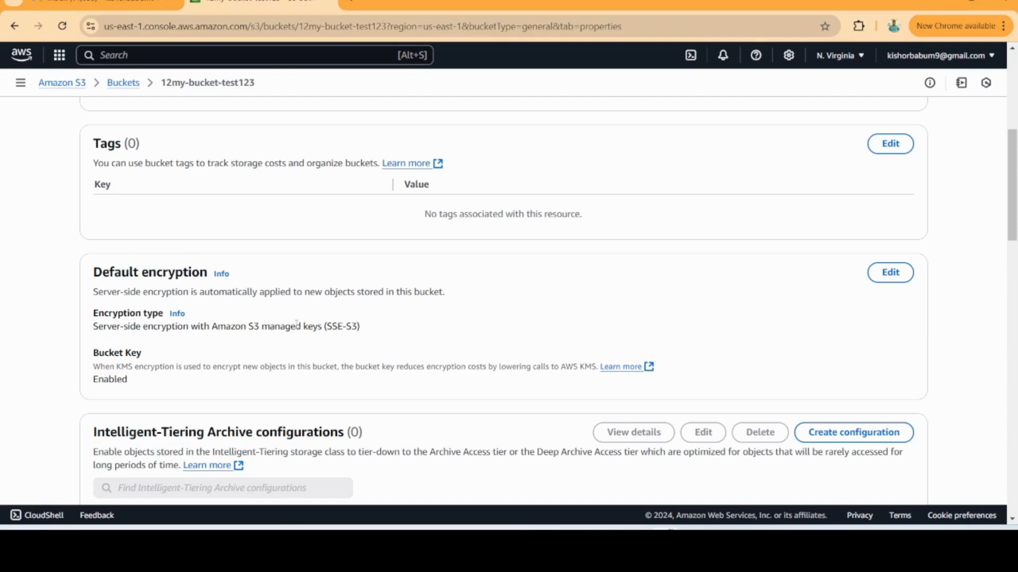
left_click_drag(296, 323, 325, 326)
left_click(373, 335)
left_click_drag(374, 330, 324, 327)
- Edit the bucket's default encryption, select SSE-KMS to inspect its key options, and cancel without saving
left_click(895, 284)
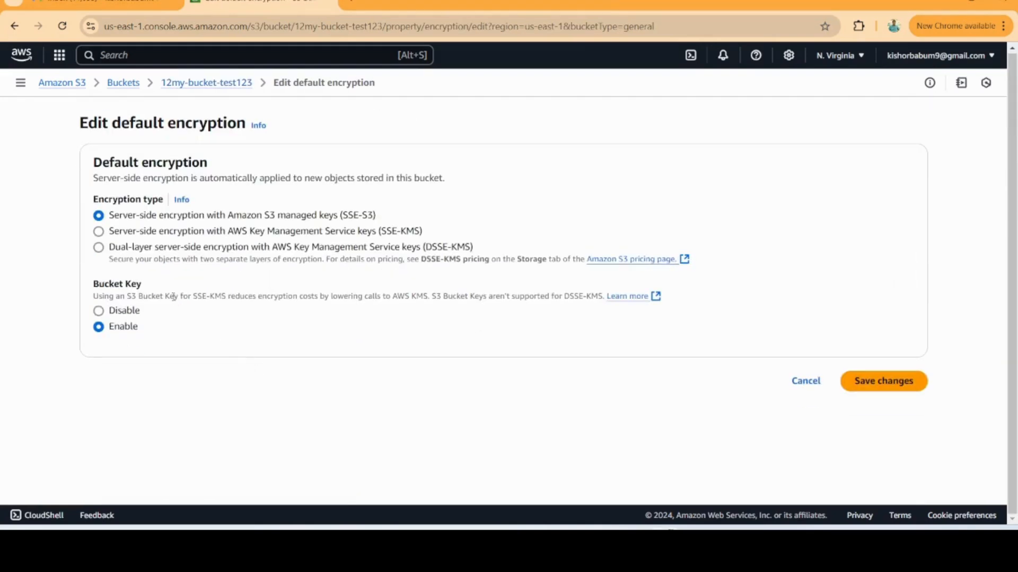
left_click_drag(384, 234, 423, 235)
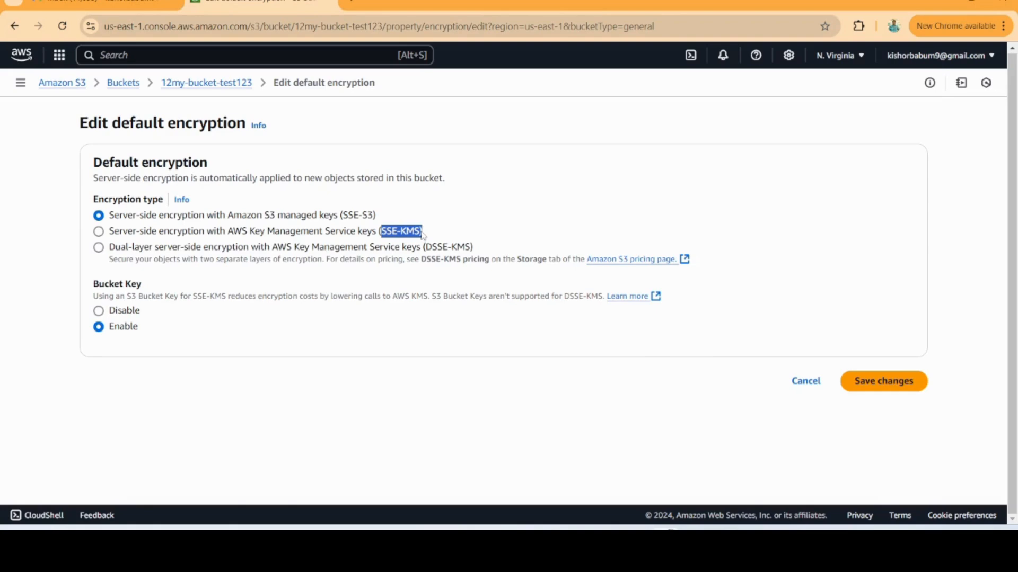
left_click(423, 235)
scroll(403, 262, "down", 2)
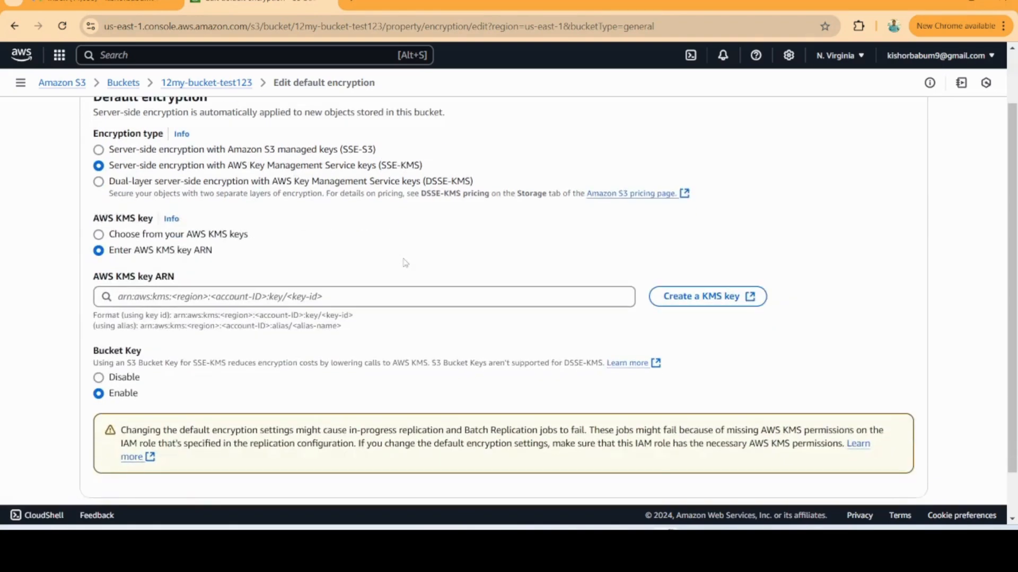
scroll(122, 217, "up", 1)
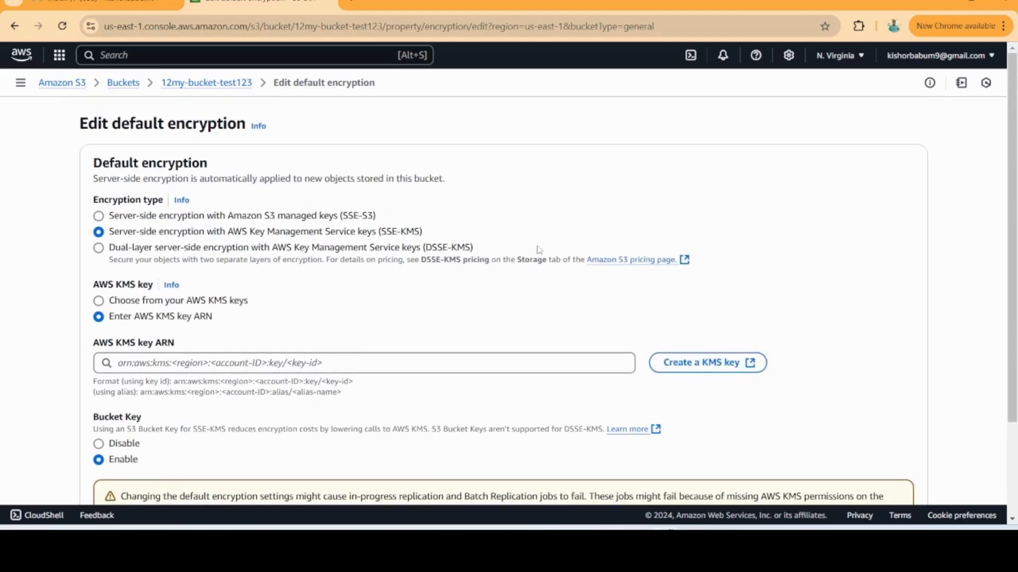
scroll(538, 249, "down", 2)
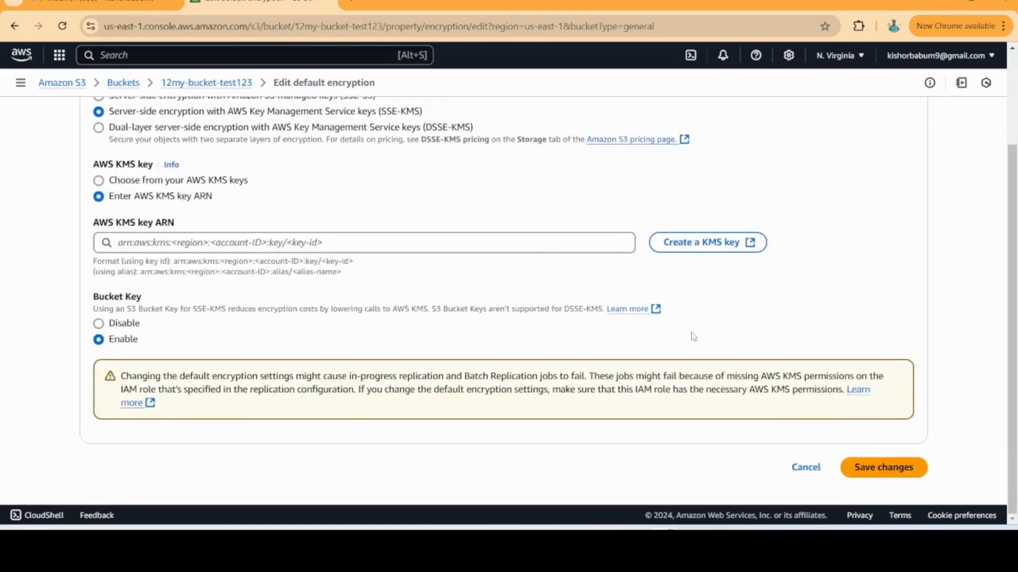
left_click(807, 468)
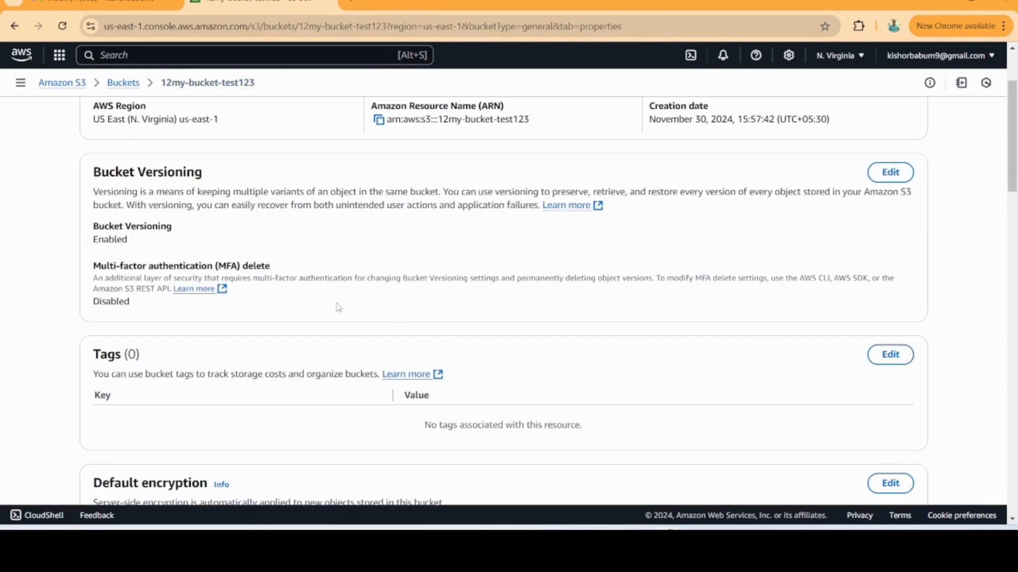
- Edit the server access logging in the properties of 12my-bucket-test123 and set it to Enable
scroll(338, 307, "up", 3)
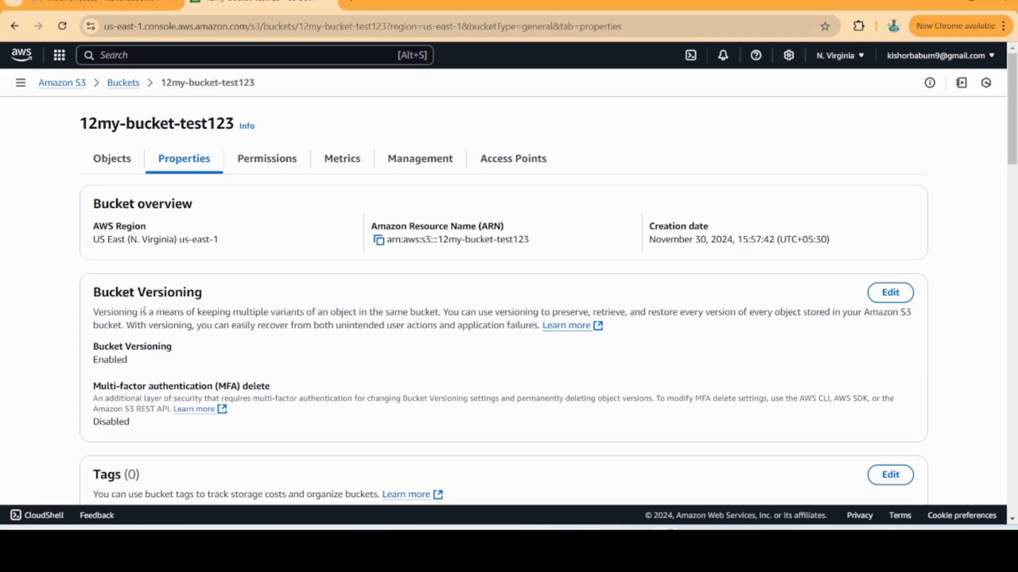
scroll(144, 312, "down", 3)
scroll(154, 316, "up", 3)
scroll(206, 291, "down", 8)
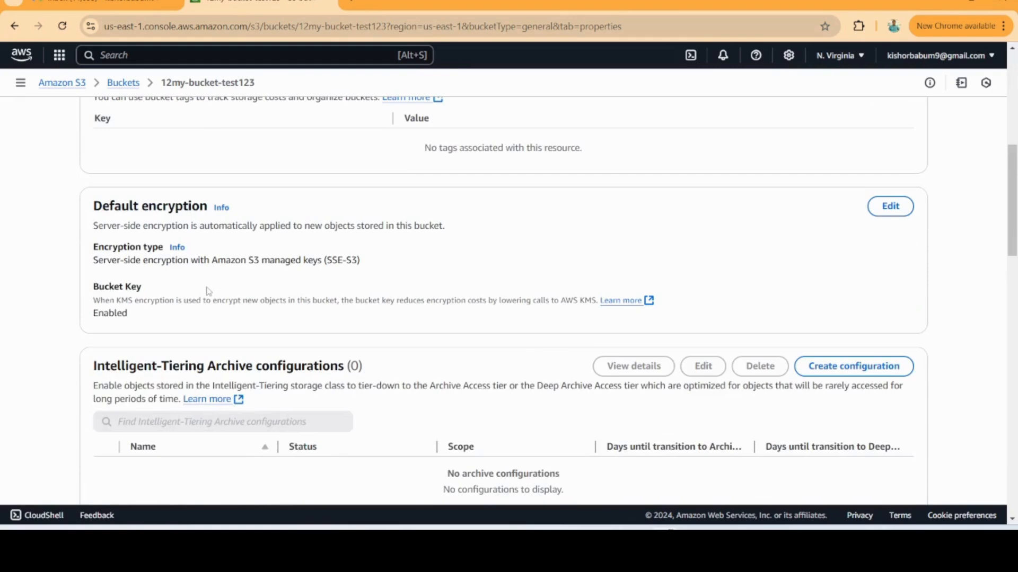
scroll(207, 291, "down", 6)
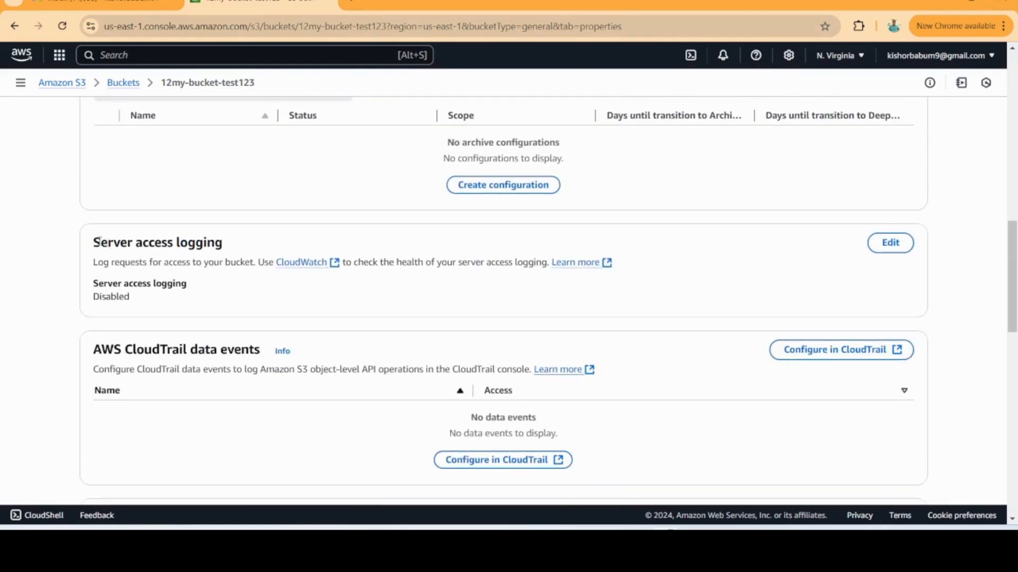
left_click_drag(94, 243, 228, 245)
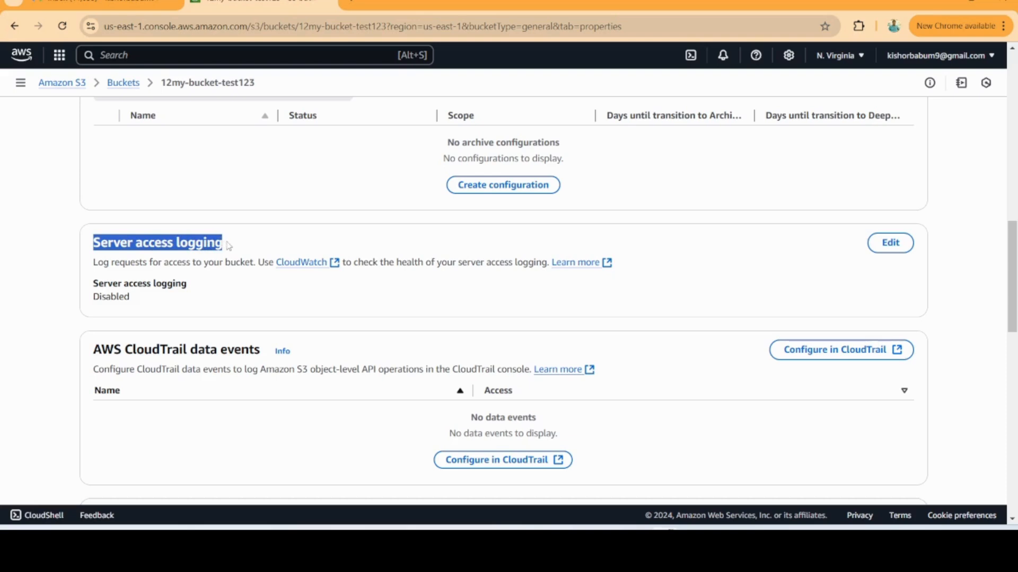
left_click(895, 248)
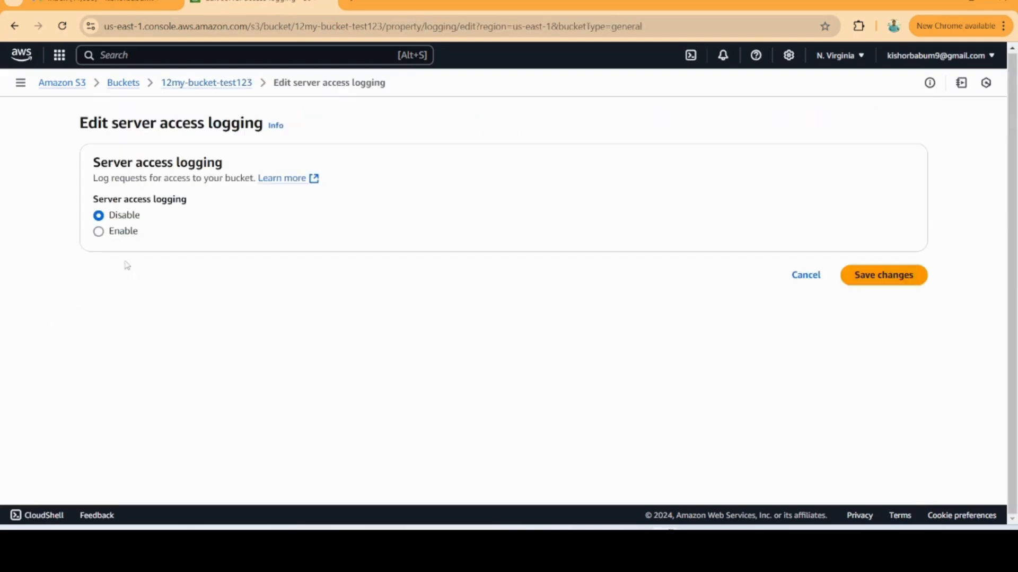
left_click(99, 233)
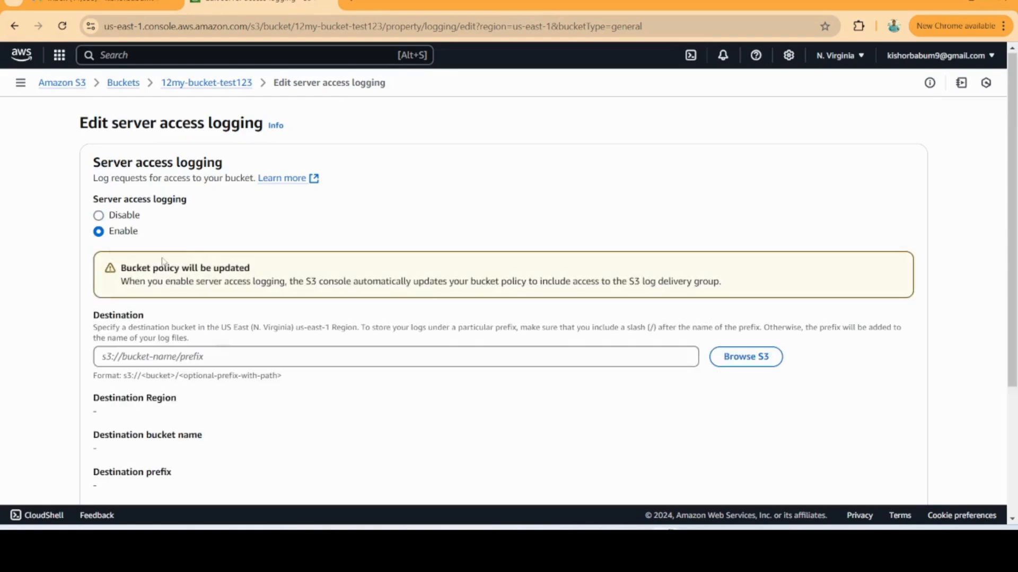
- Browse S3 for the log destination and choose the bucket 123mybucket-test-my
scroll(200, 248, "down", 2)
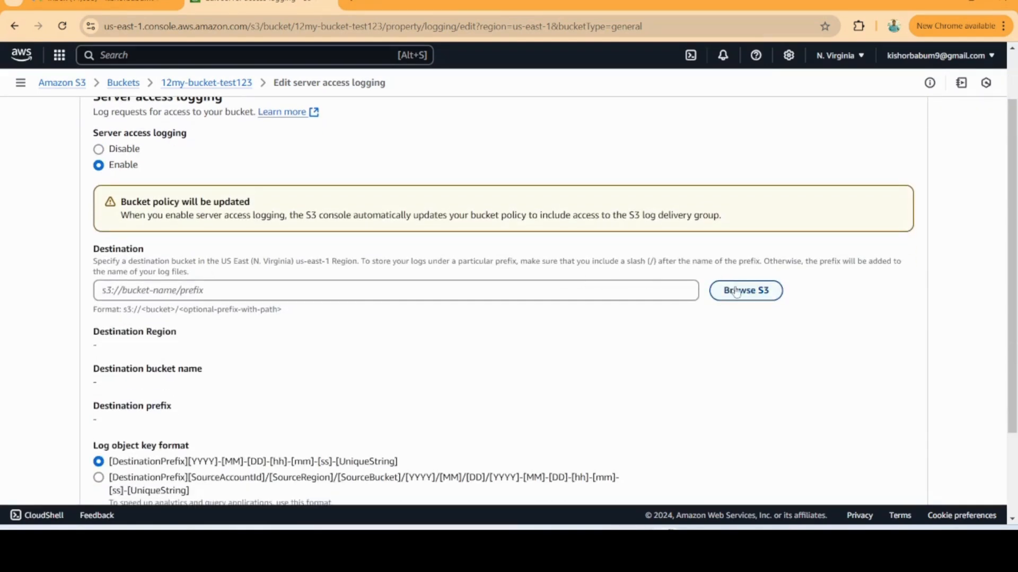
left_click(736, 291)
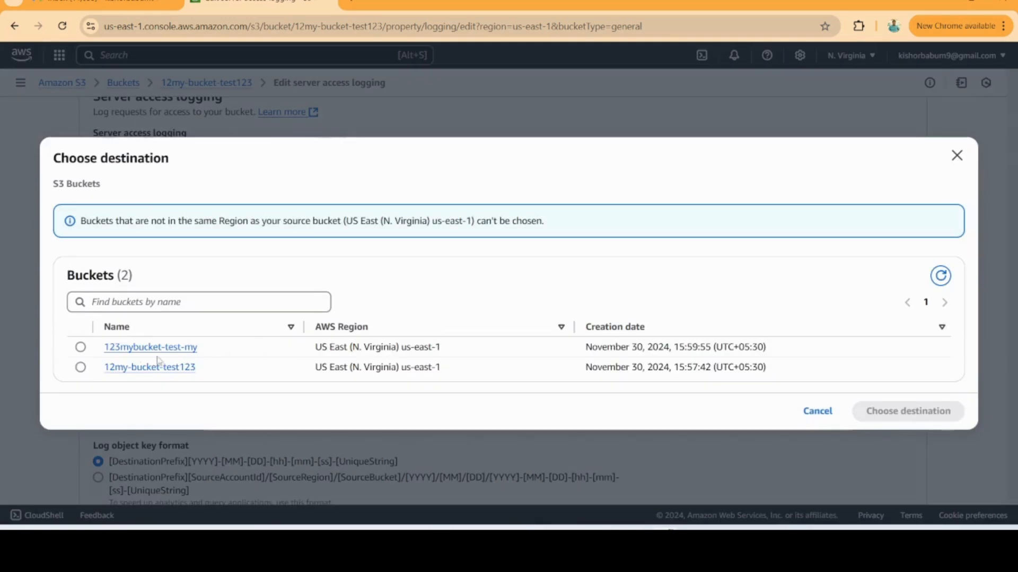
left_click(81, 348)
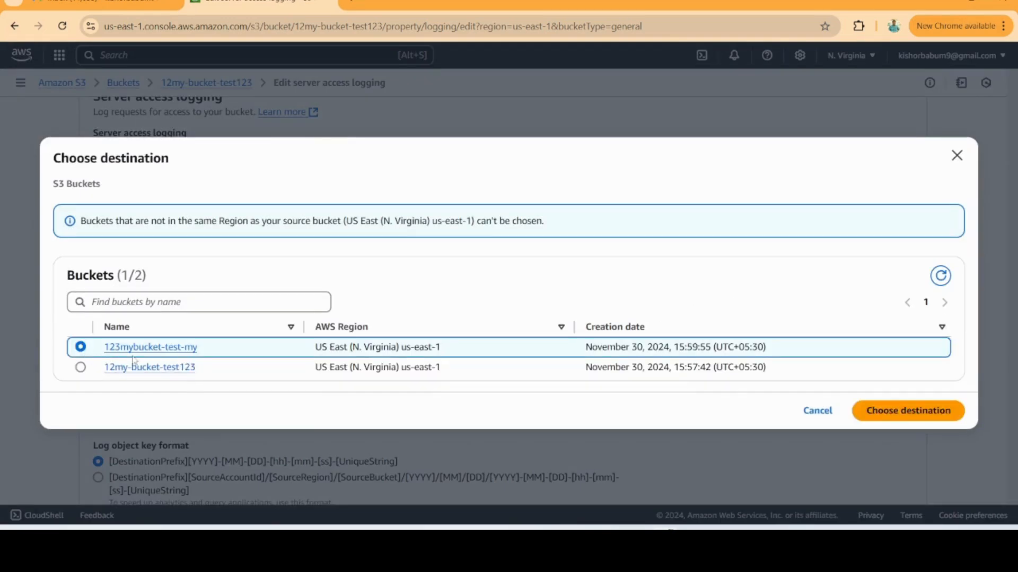
left_click(893, 411)
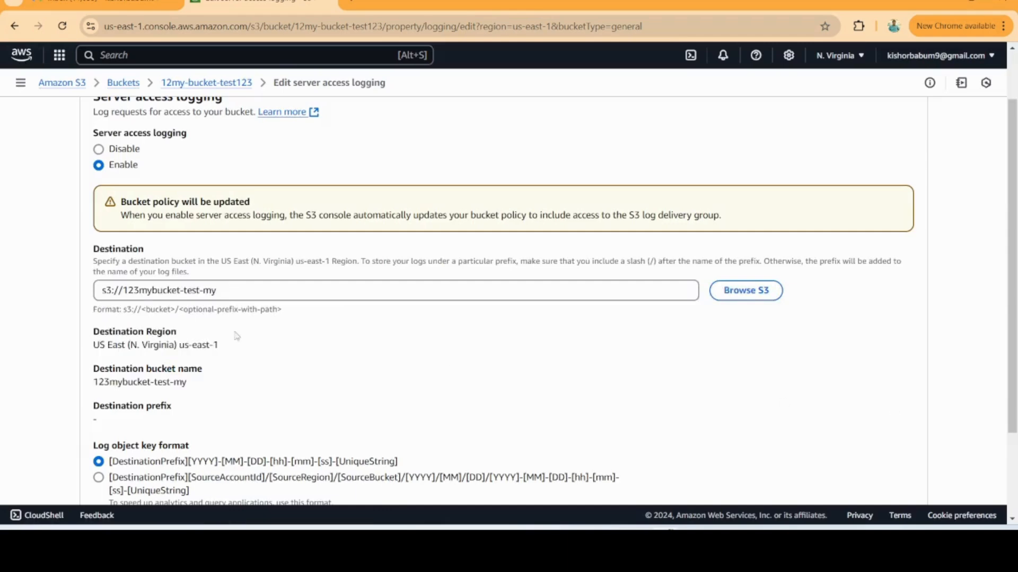
- Select the log object key format containing SourceAccountId, SourceRegion and SourceBucket, and save the server access logging changes
scroll(190, 309, "down", 1)
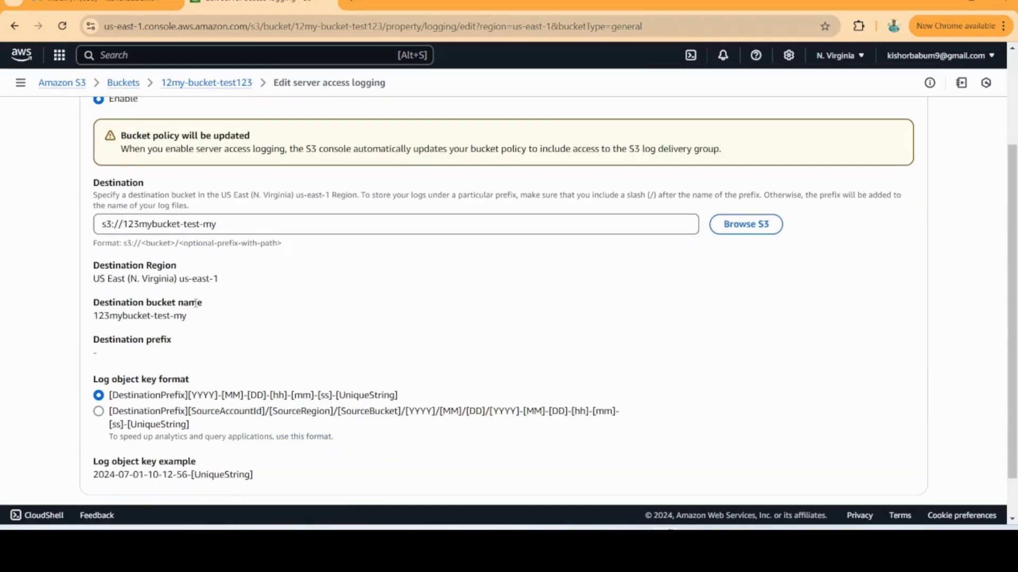
scroll(196, 303, "down", 1)
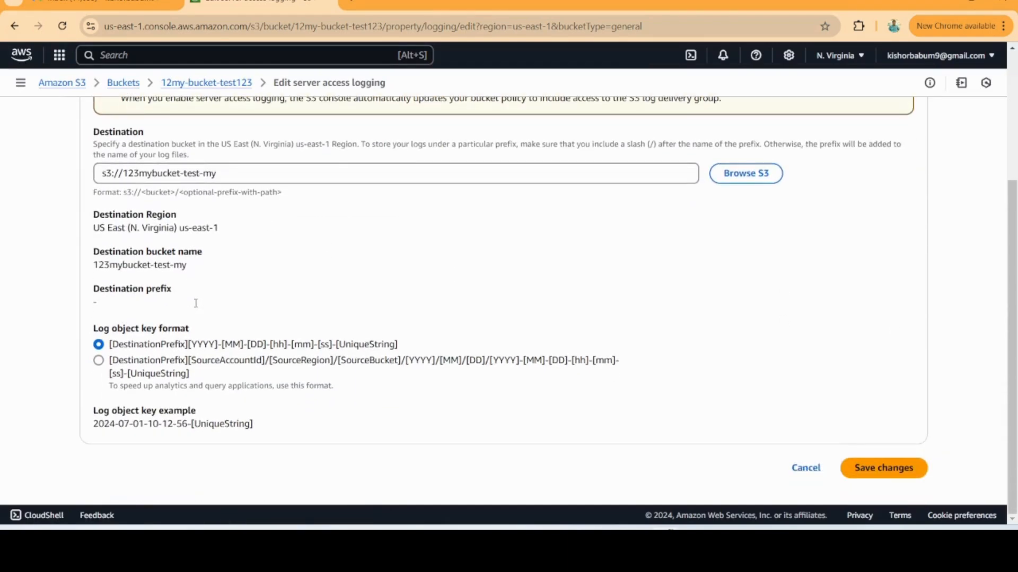
left_click(99, 362)
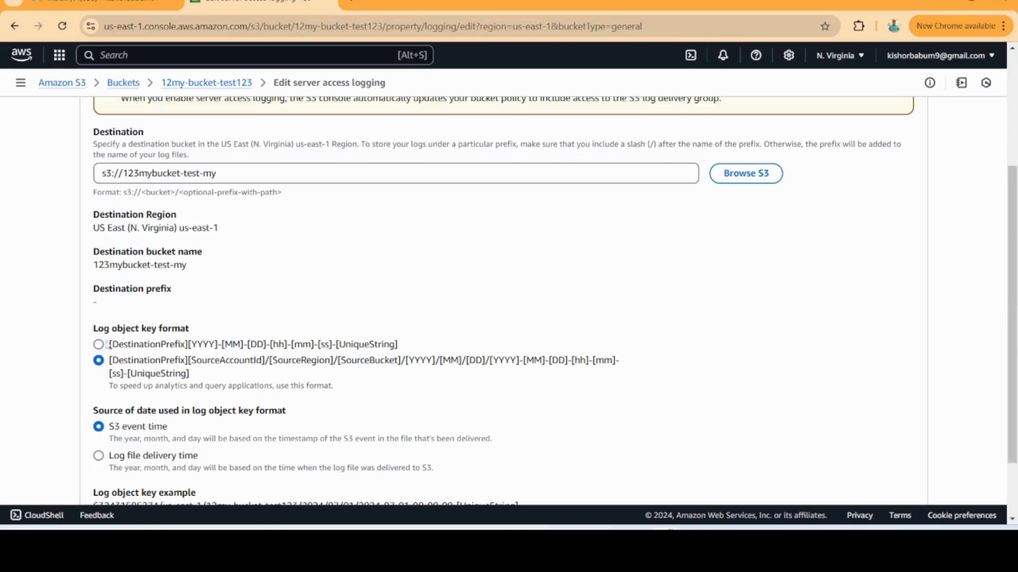
scroll(112, 318, "down", 1)
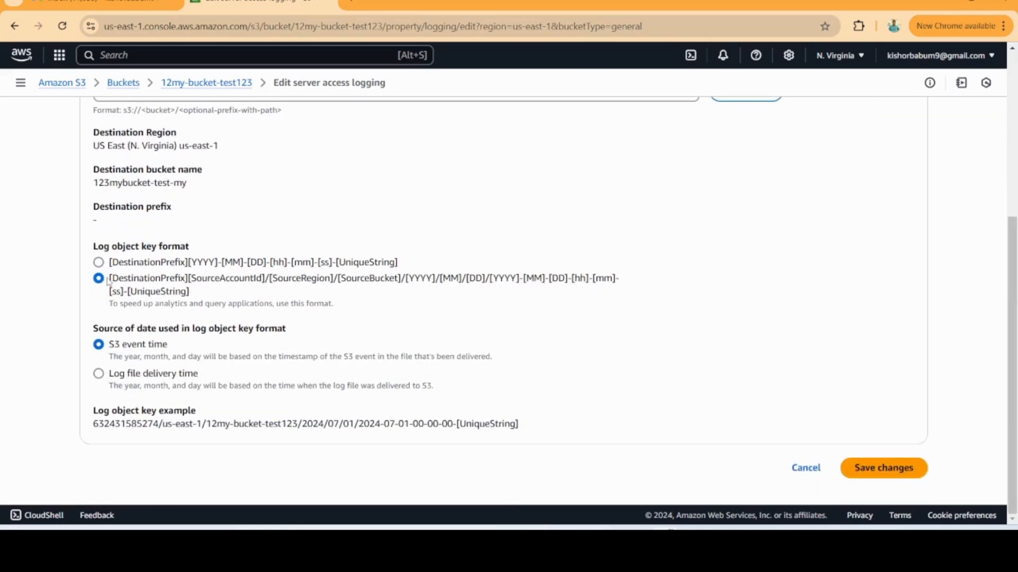
scroll(368, 285, "up", 5)
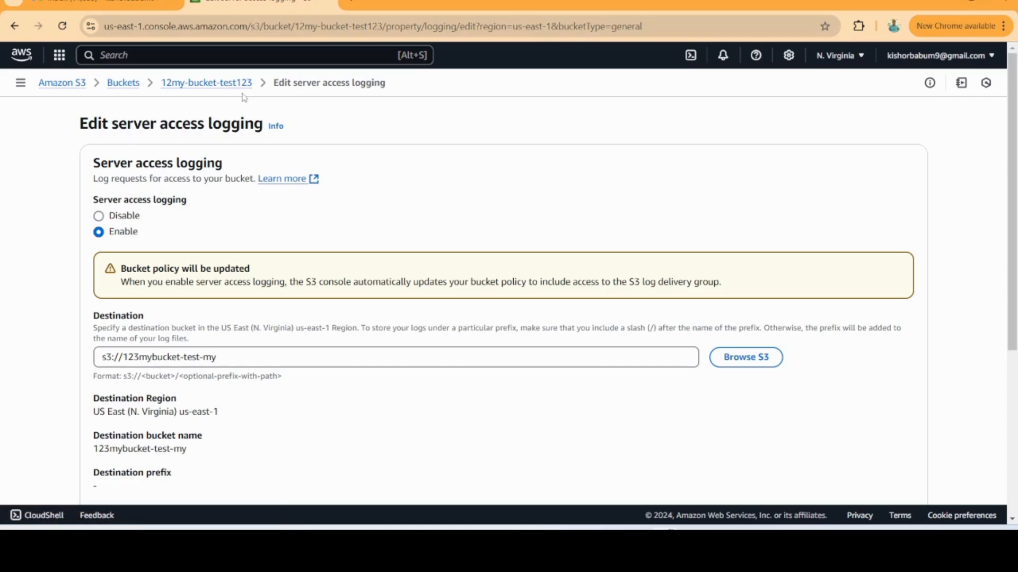
left_click_drag(123, 357, 139, 358)
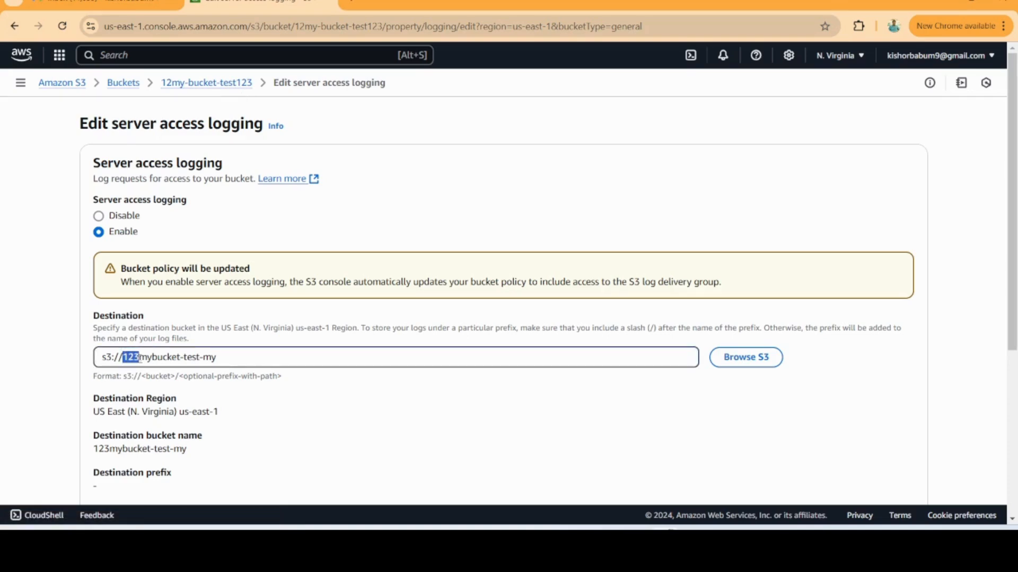
scroll(350, 271, "down", 1)
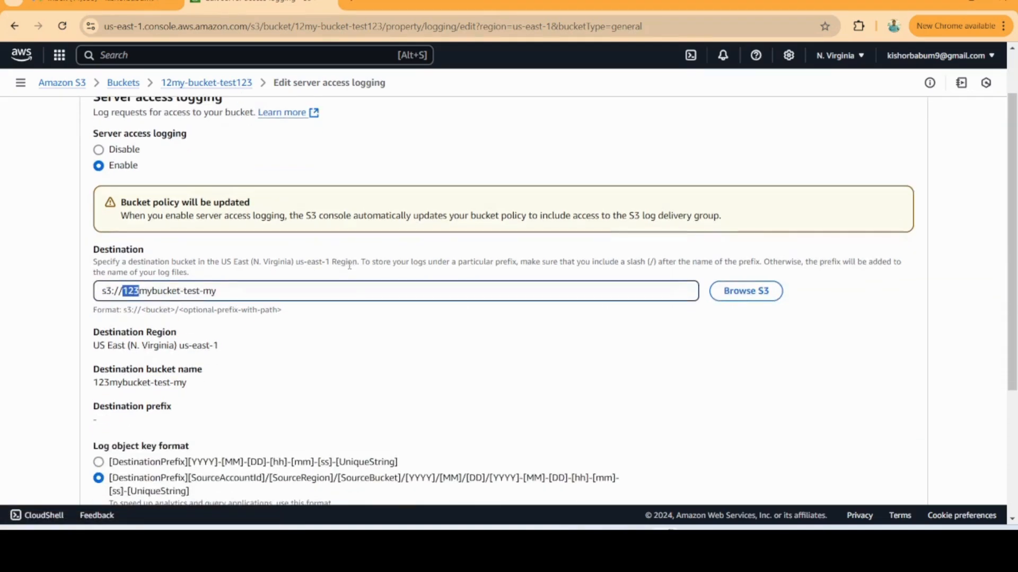
scroll(342, 233, "up", 1)
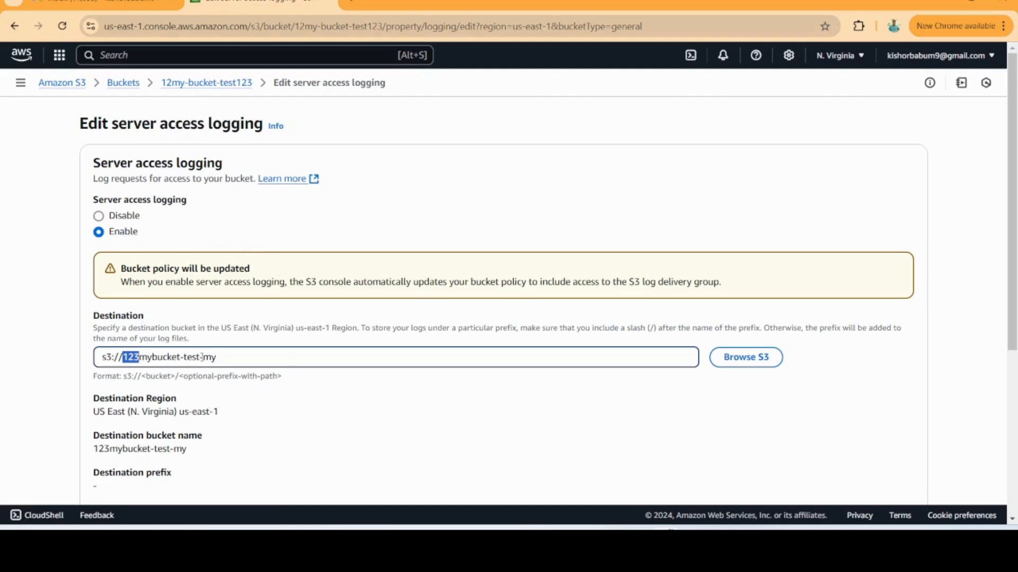
scroll(420, 377, "down", 5)
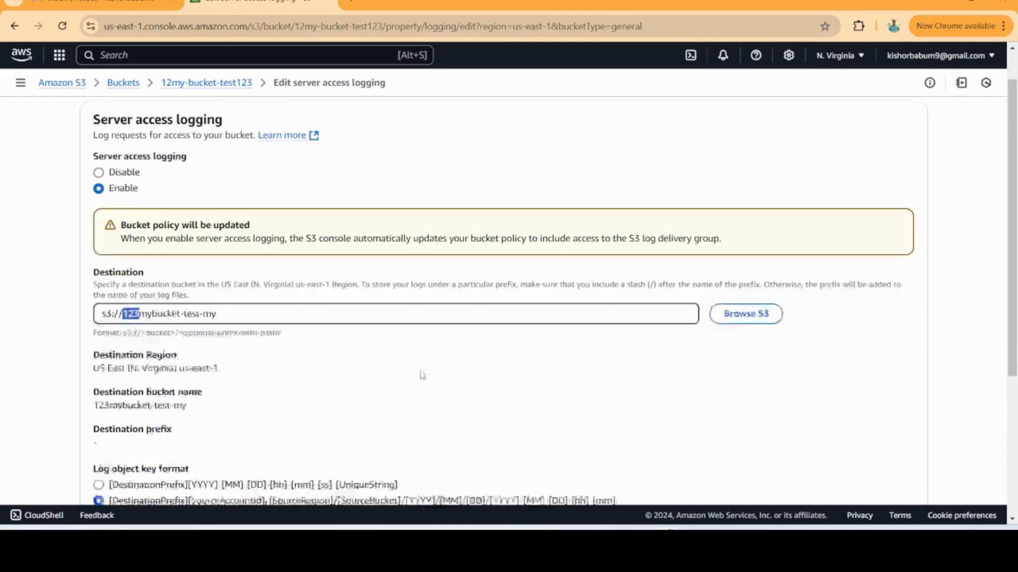
left_click(880, 477)
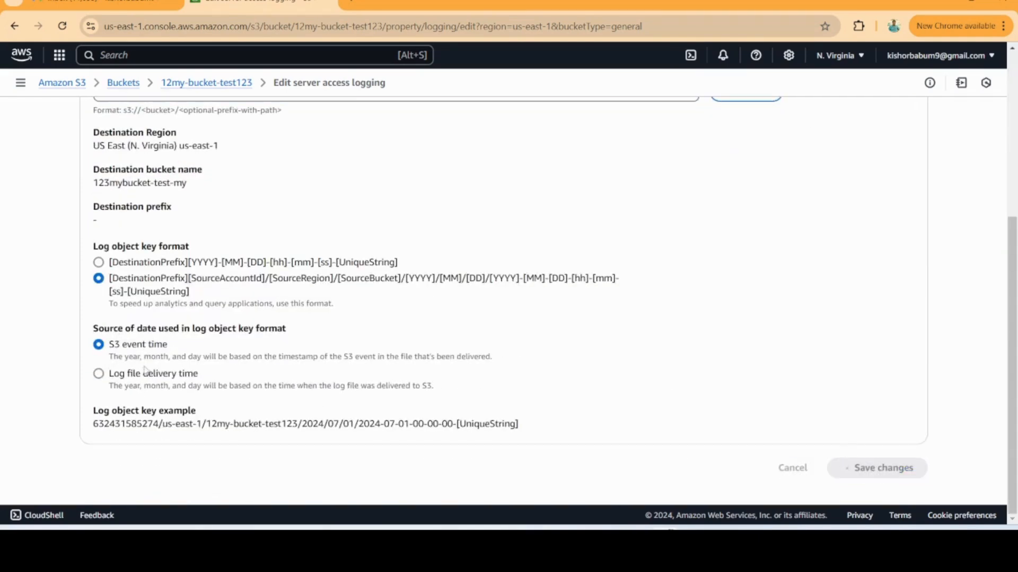
scroll(392, 316, "down", 2)
scroll(392, 317, "up", 5)
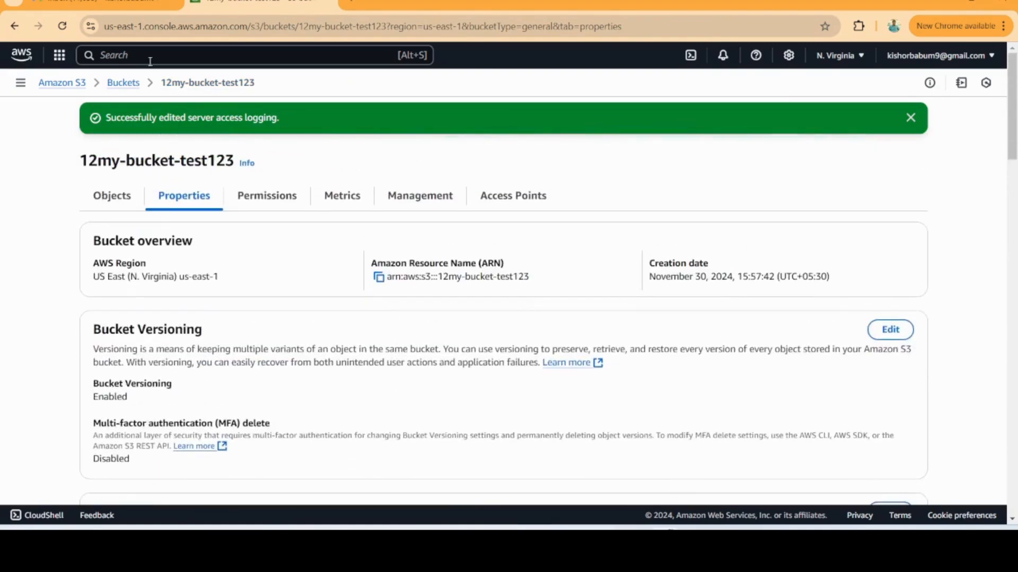
- Reopen 12my-bucket-test123 from the bucket list, start an upload and add the example text file from the Desktop
left_click(126, 85)
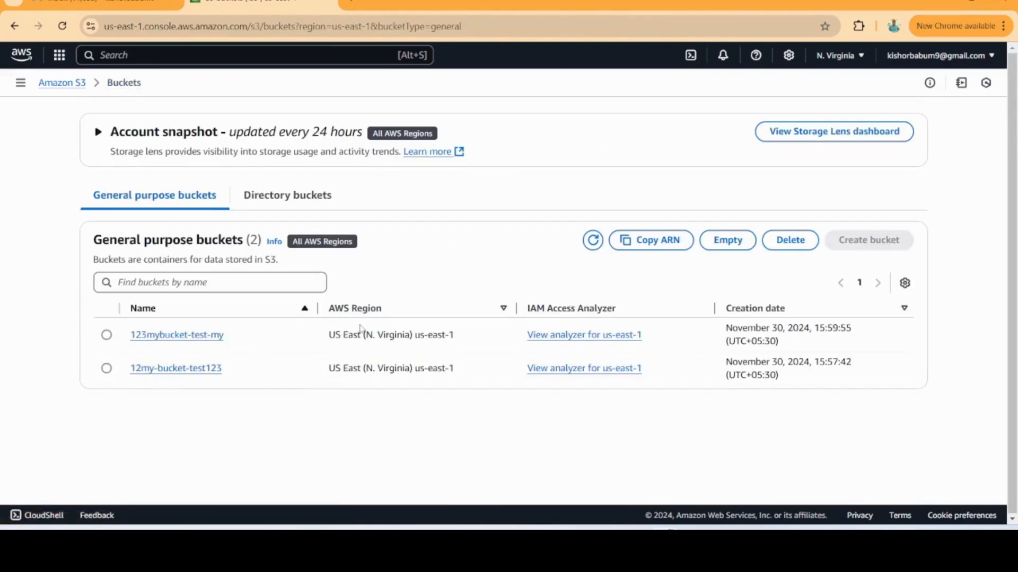
left_click(166, 369)
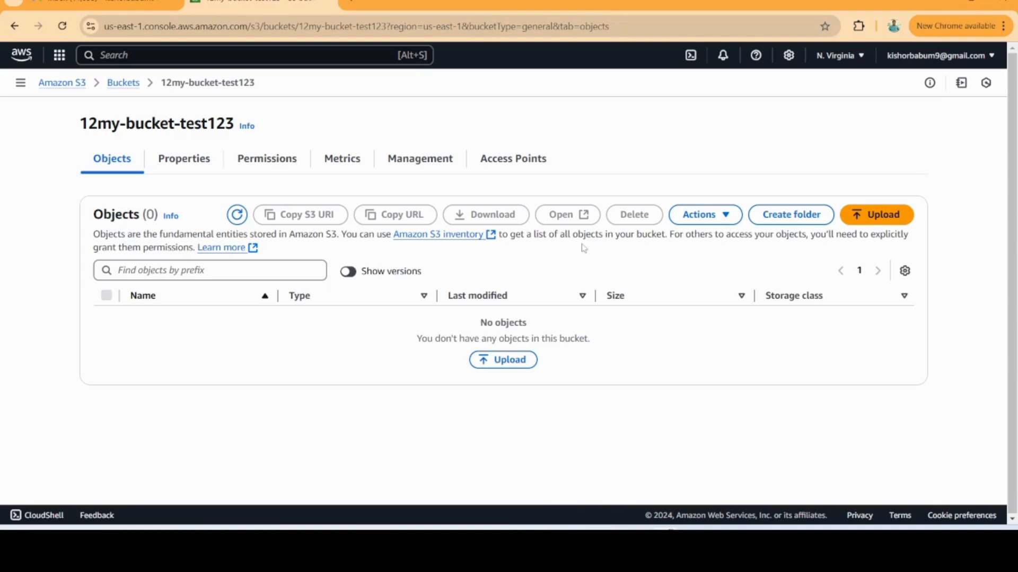
left_click(869, 222)
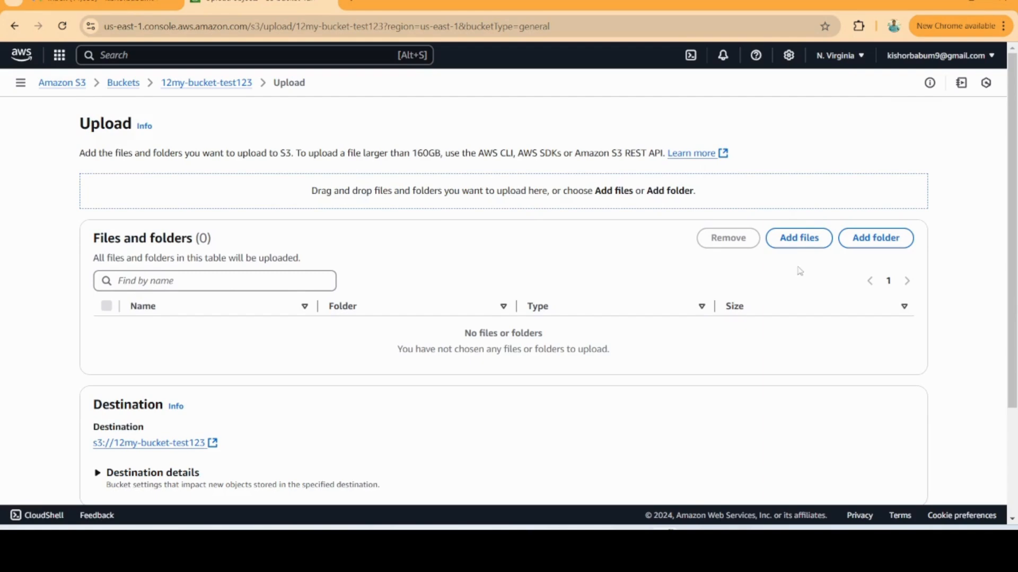
left_click(816, 244)
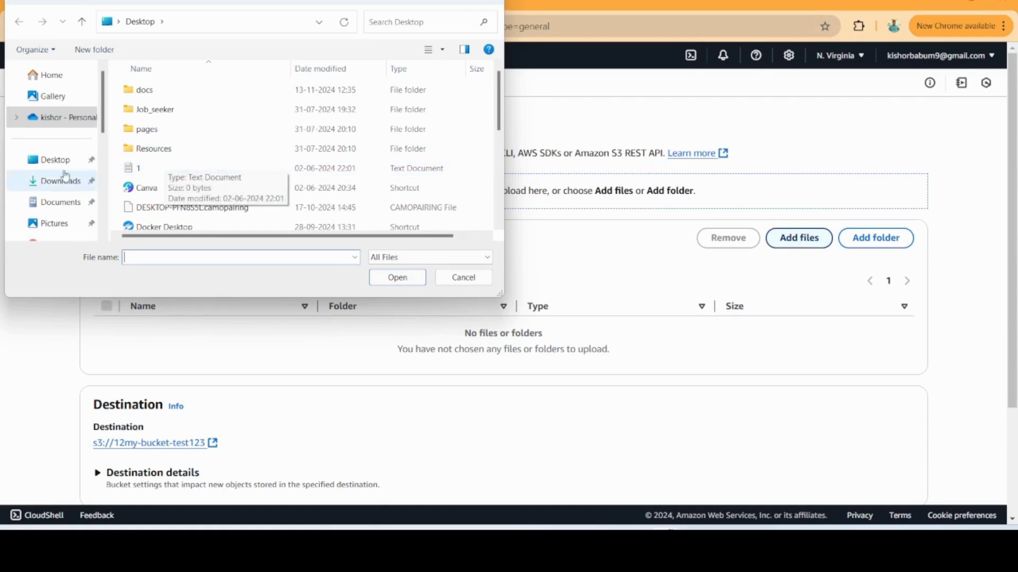
scroll(142, 139, "down", 4)
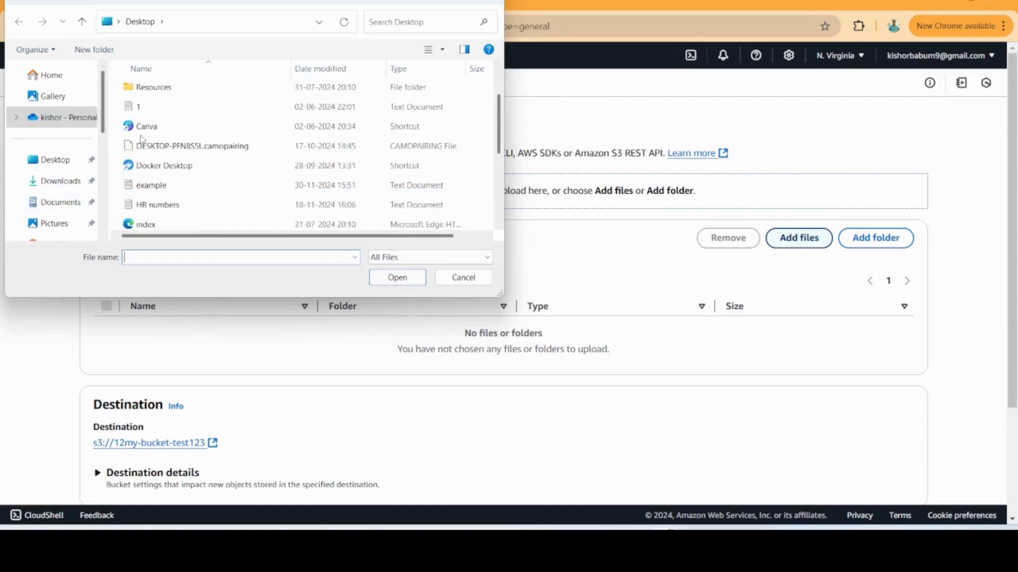
scroll(159, 161, "up", 2)
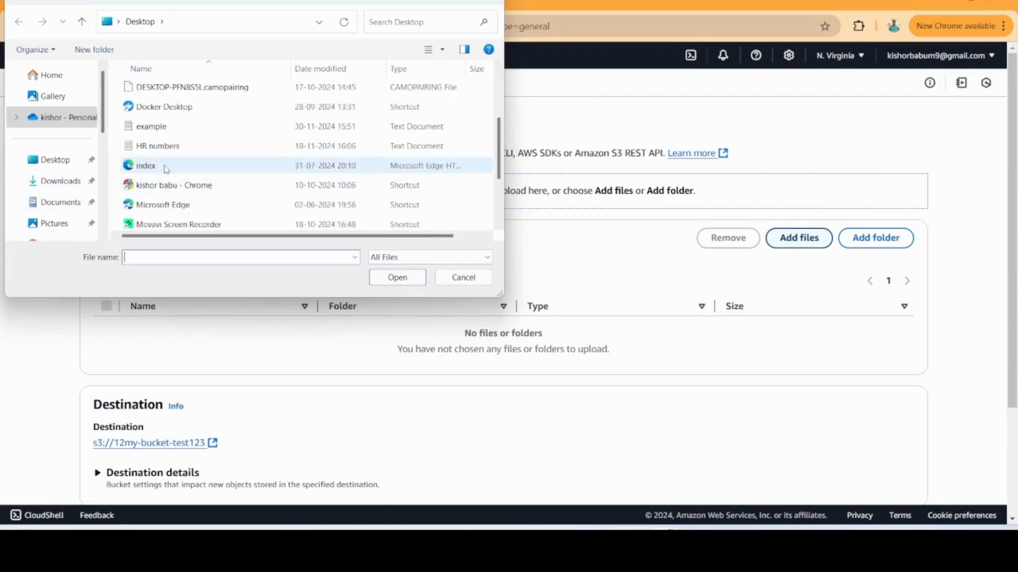
left_click(166, 133)
left_click(412, 281)
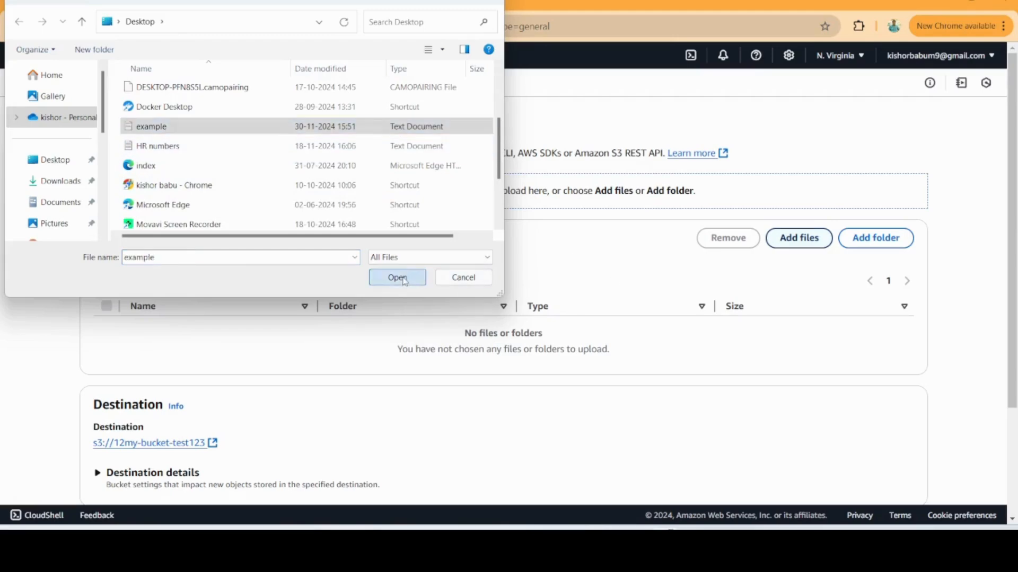
- Upload example.txt to s3://12my-bucket-test123 and dismiss the notification
scroll(376, 341, "down", 1)
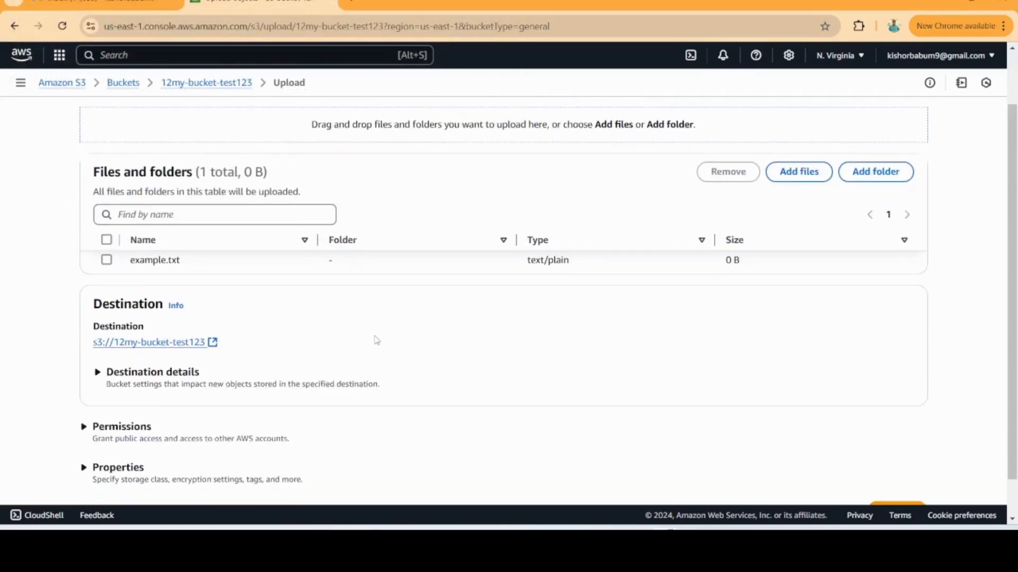
scroll(577, 283, "up", 1)
scroll(577, 284, "down", 2)
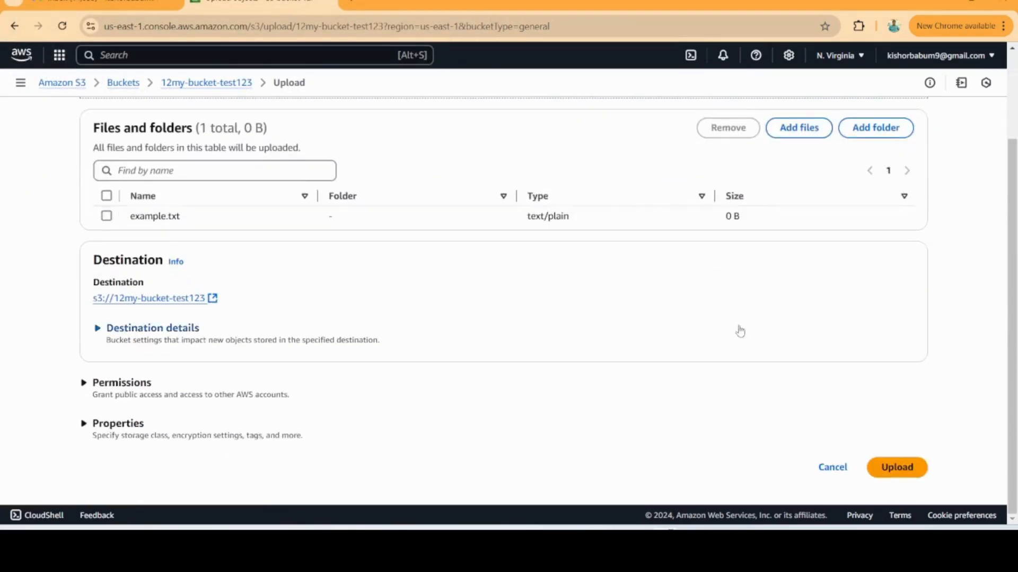
left_click(896, 469)
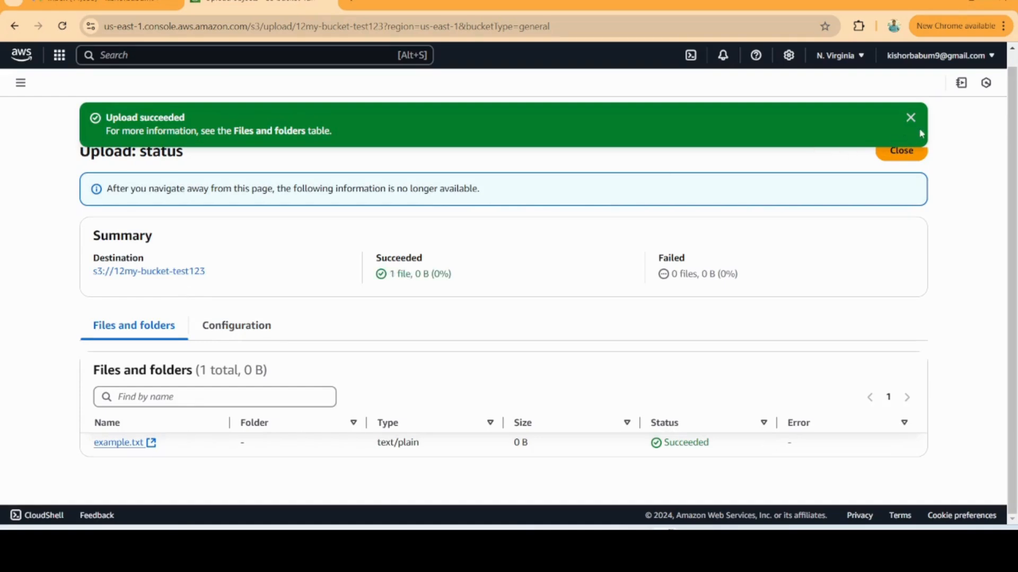
left_click(912, 119)
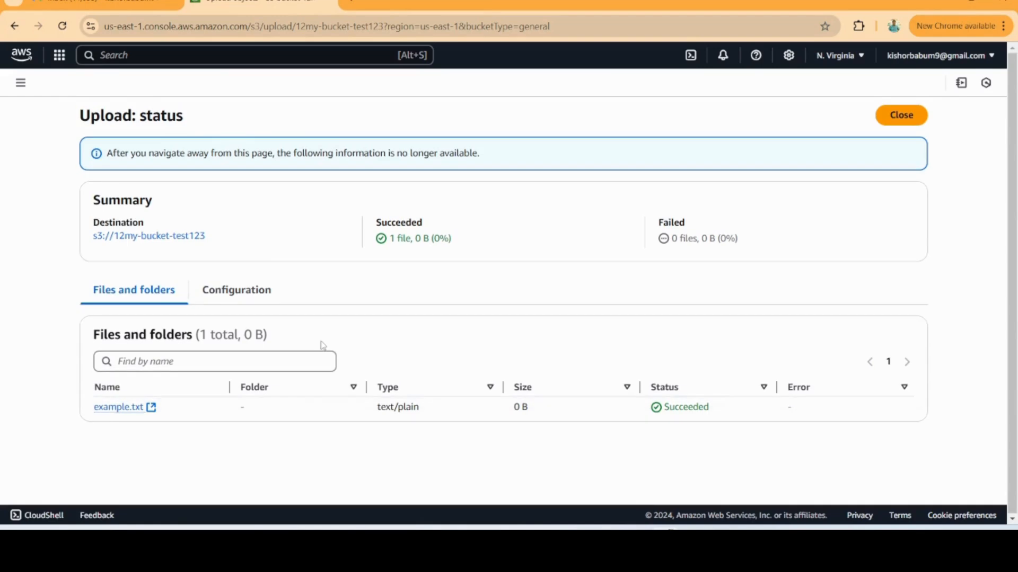
- Review the properties of 12my-bucket-test123, including its server access logging and Bucket Versioning settings
left_click(150, 237)
left_click(197, 160)
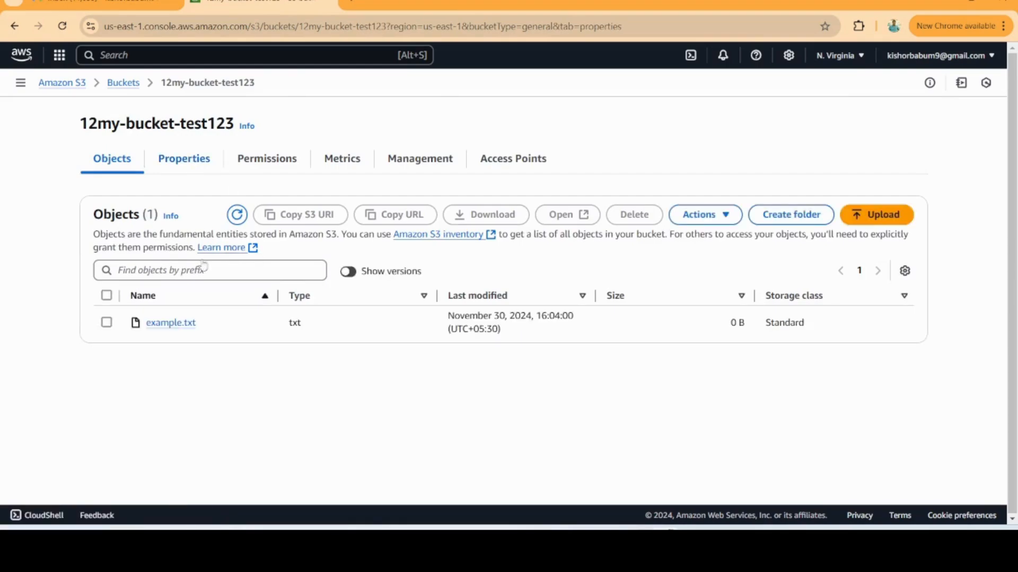
scroll(217, 286, "down", 10)
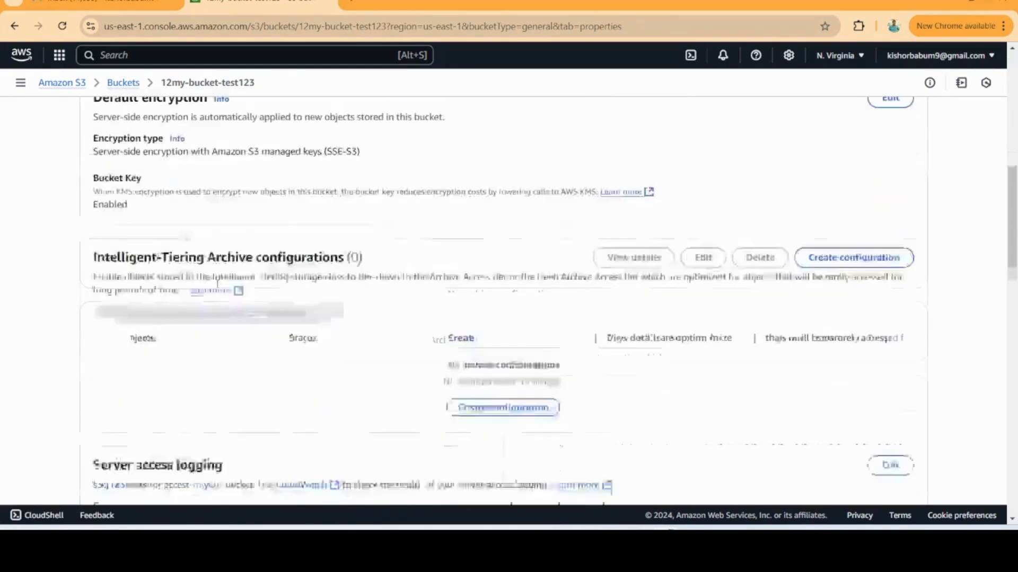
scroll(234, 288, "down", 12)
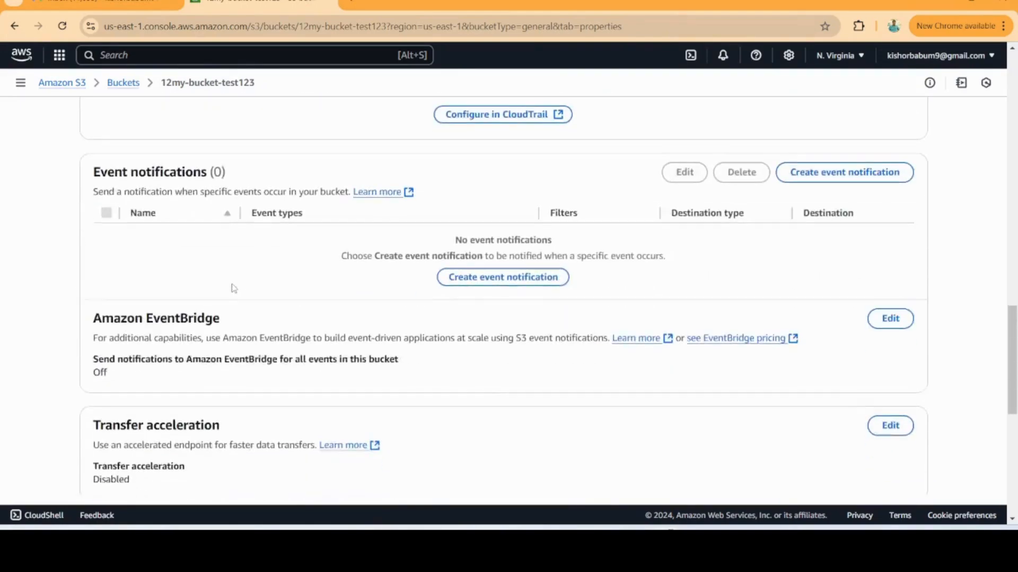
scroll(234, 288, "down", 6)
scroll(234, 287, "down", 2)
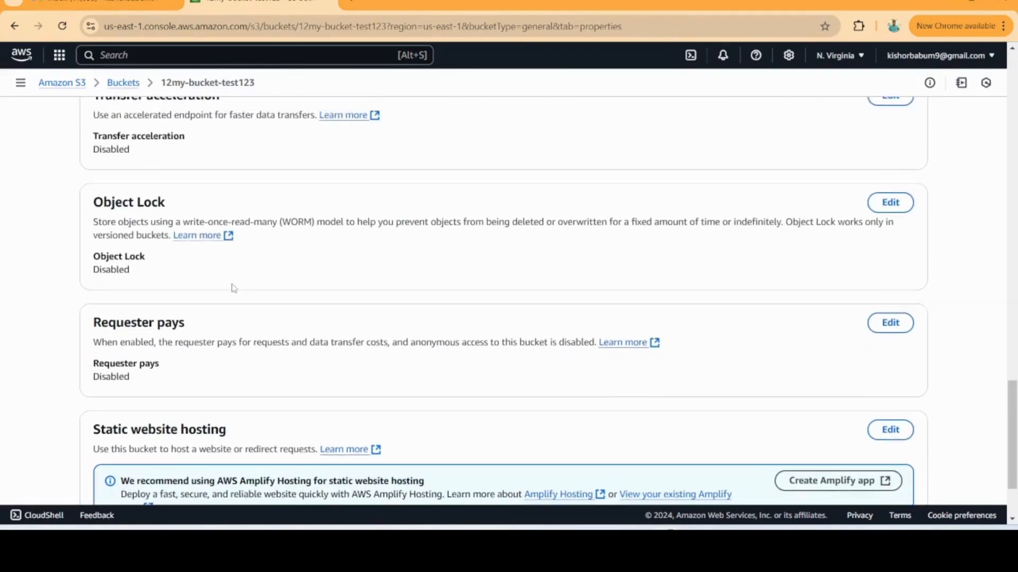
scroll(234, 288, "up", 12)
scroll(234, 288, "up", 12)
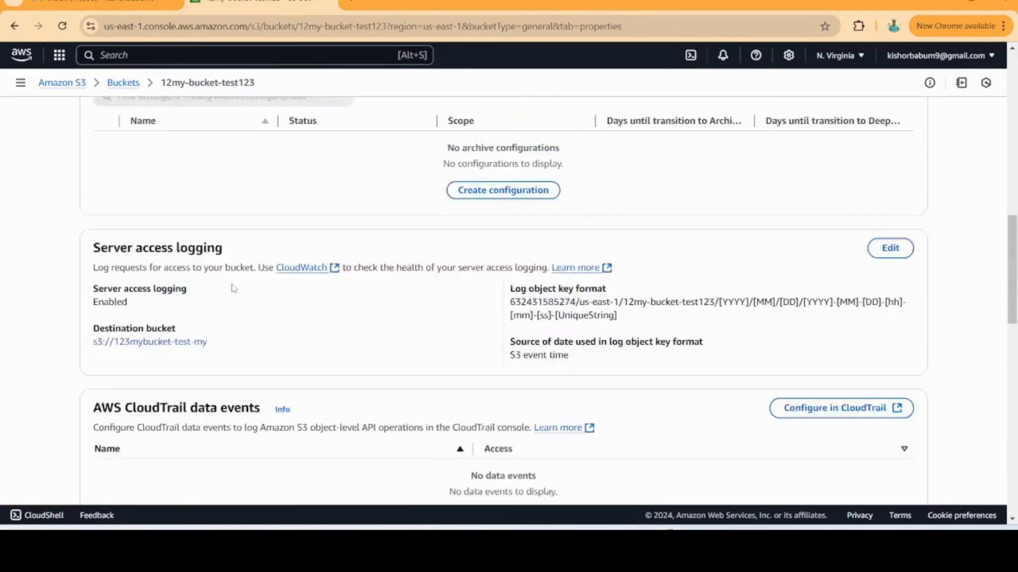
scroll(233, 288, "up", 1)
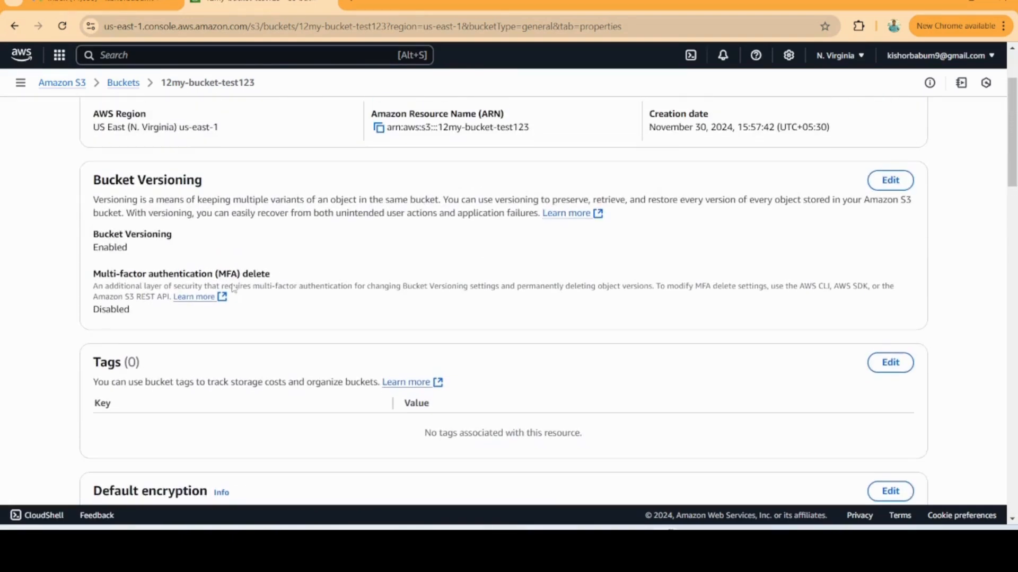
left_click_drag(136, 254, 90, 257)
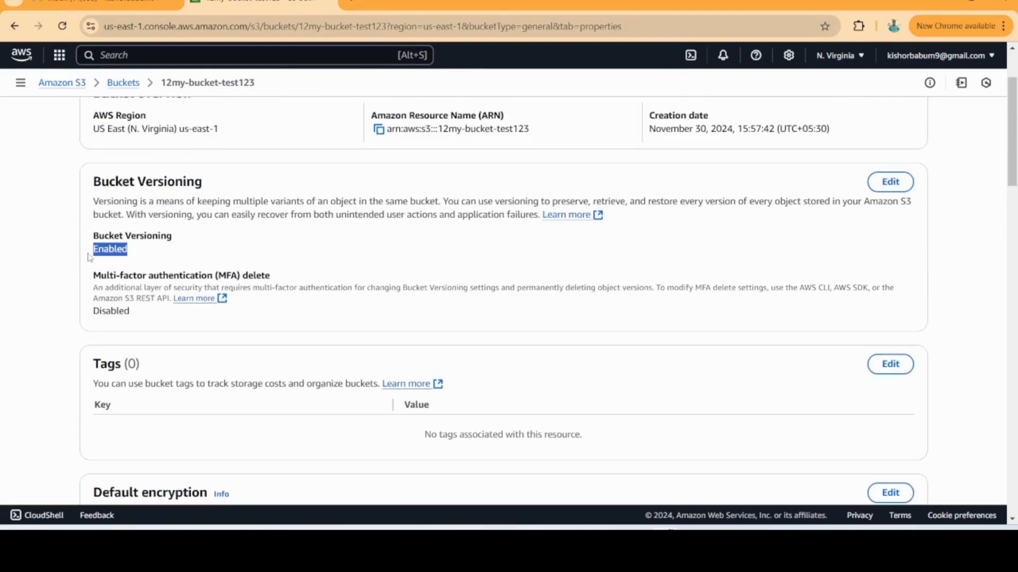
scroll(192, 277, "up", 2)
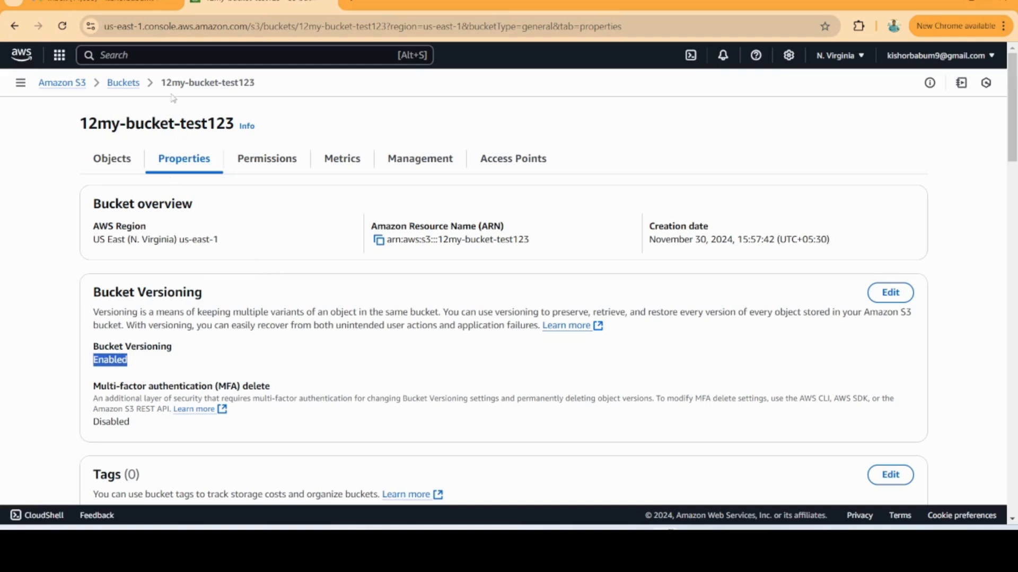
left_click_drag(161, 86, 262, 91)
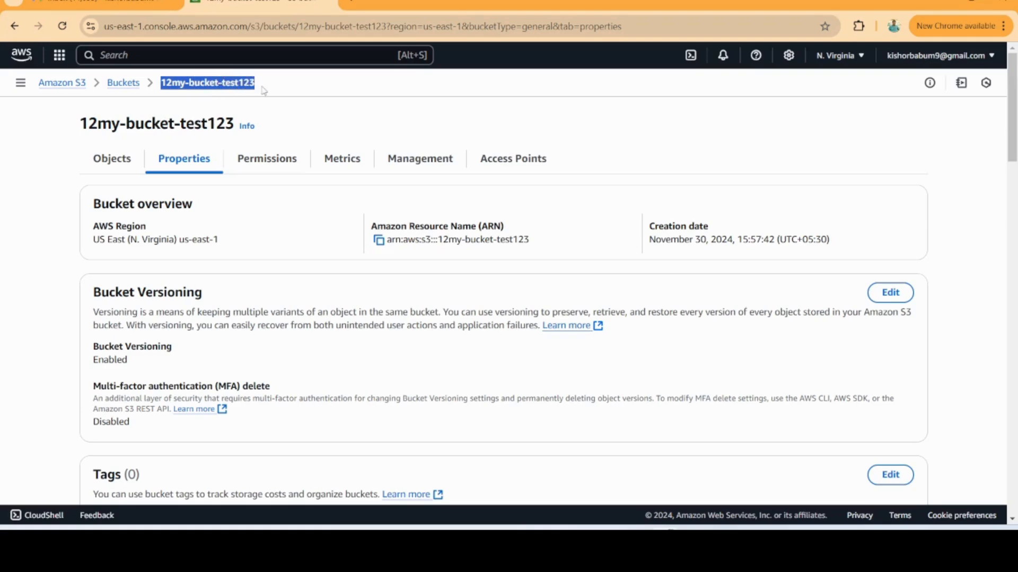
- Open the log destination bucket 123mybucket-test-my from the bucket list and reload it to check for log objects
left_click(115, 83)
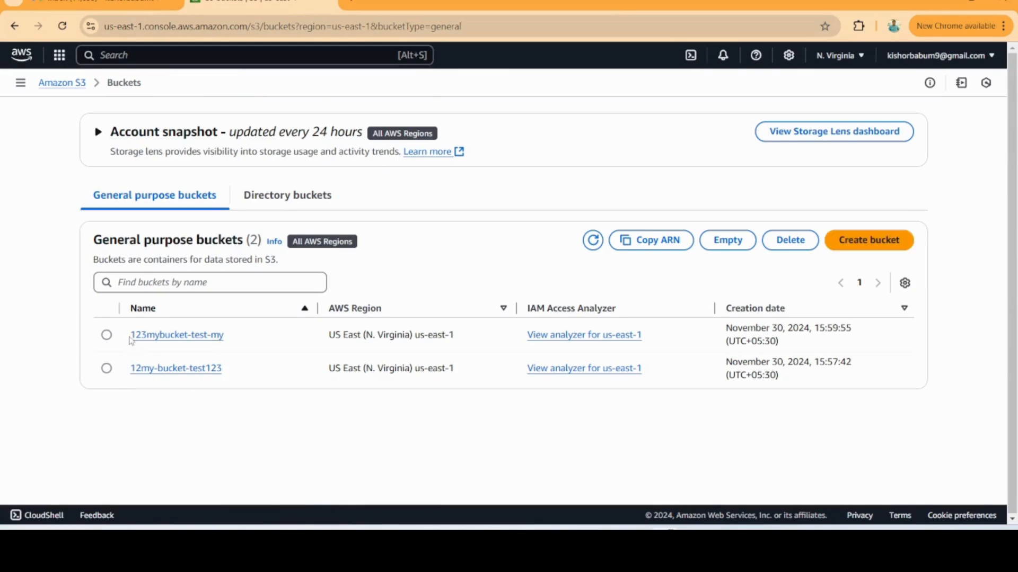
left_click_drag(133, 335, 228, 343)
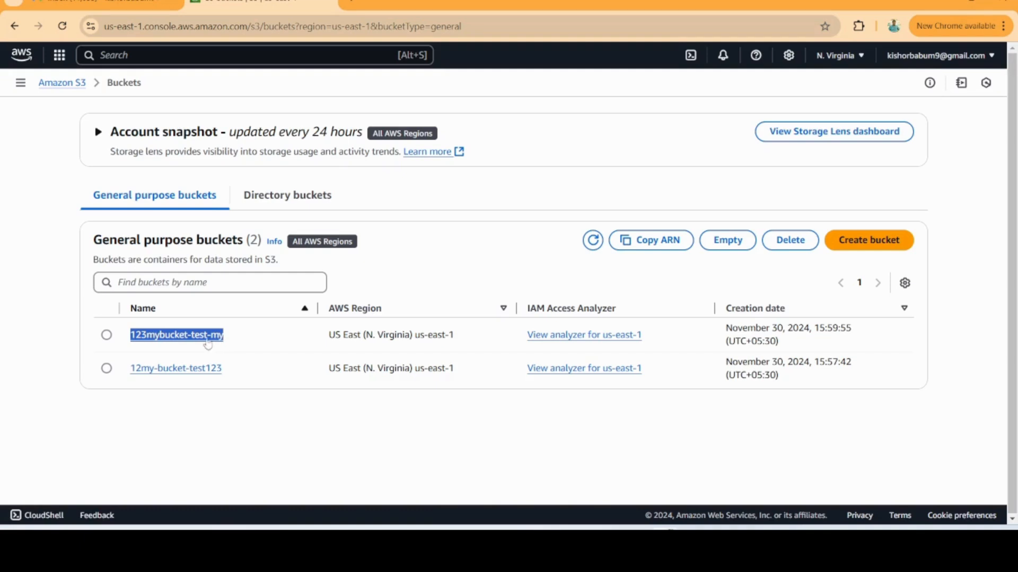
left_click(185, 339)
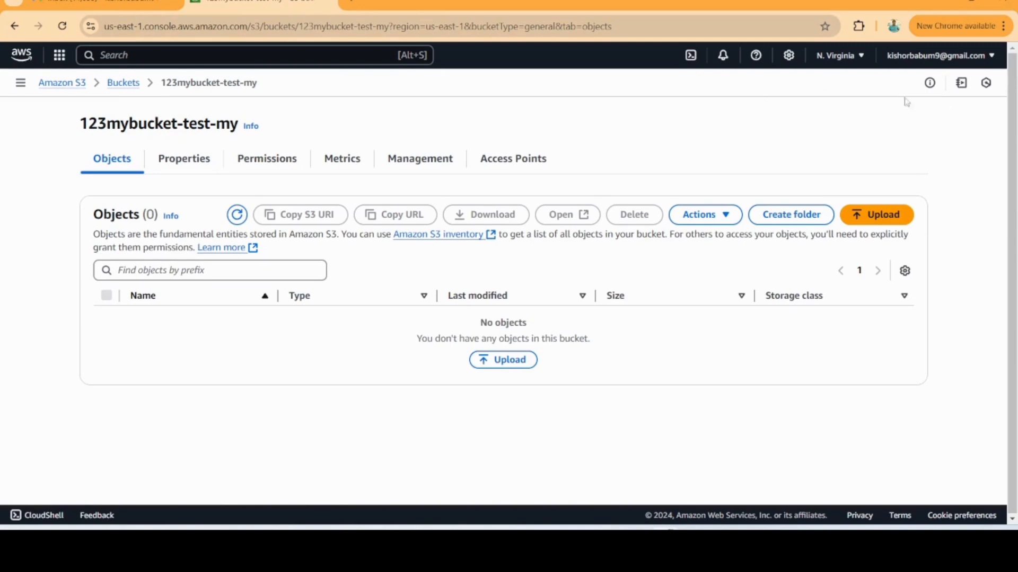
left_click(61, 27)
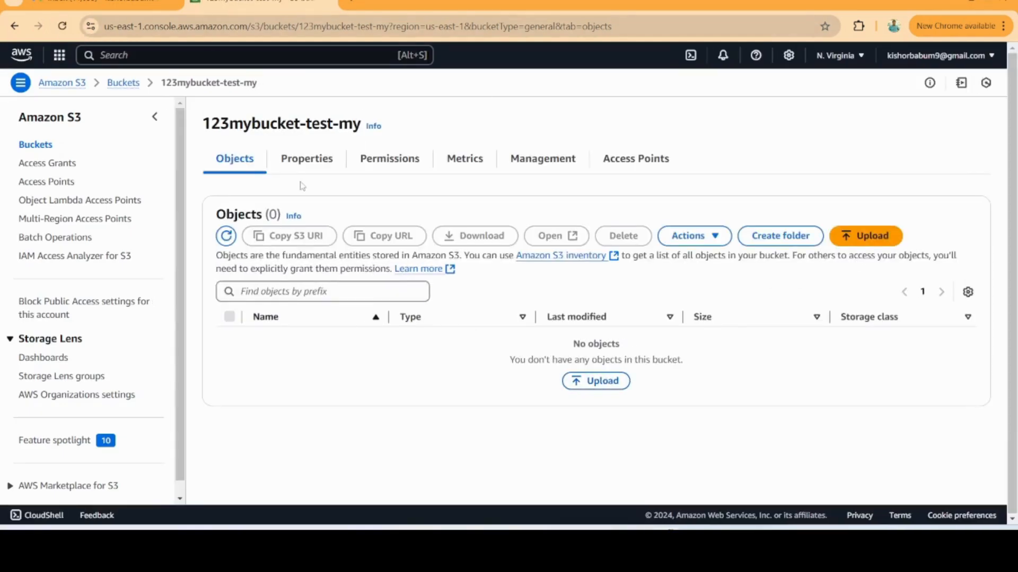
- Reopen 12my-bucket-test123, then switch to Notepad, enter "first" in example.txt and save the file
left_click(128, 88)
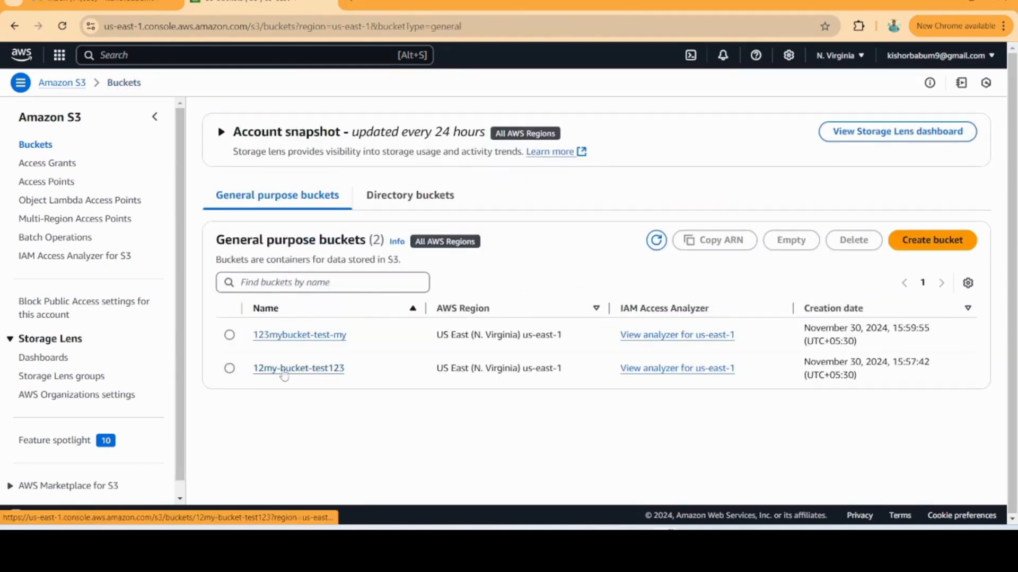
left_click(282, 369)
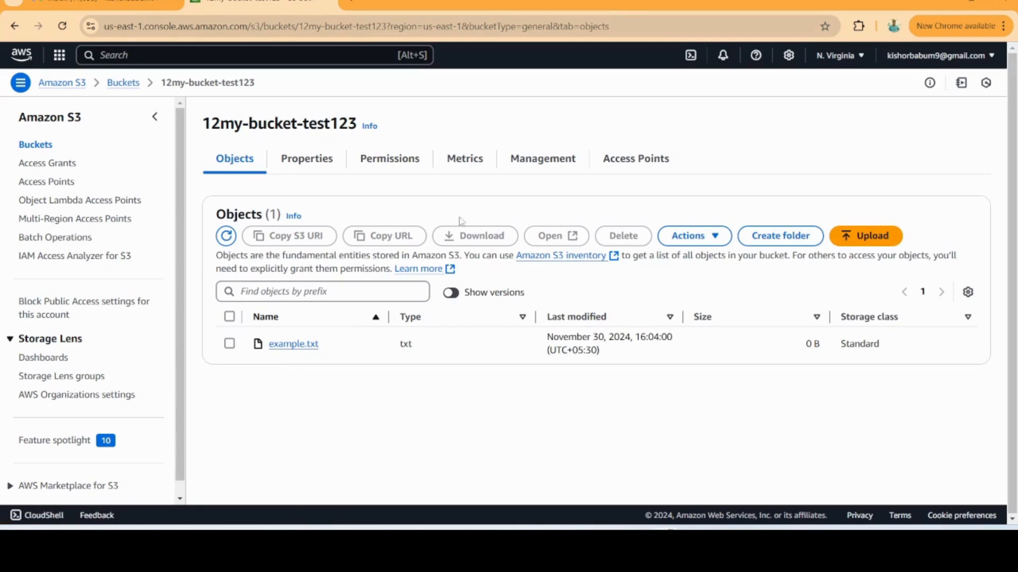
key("alt+Tab")
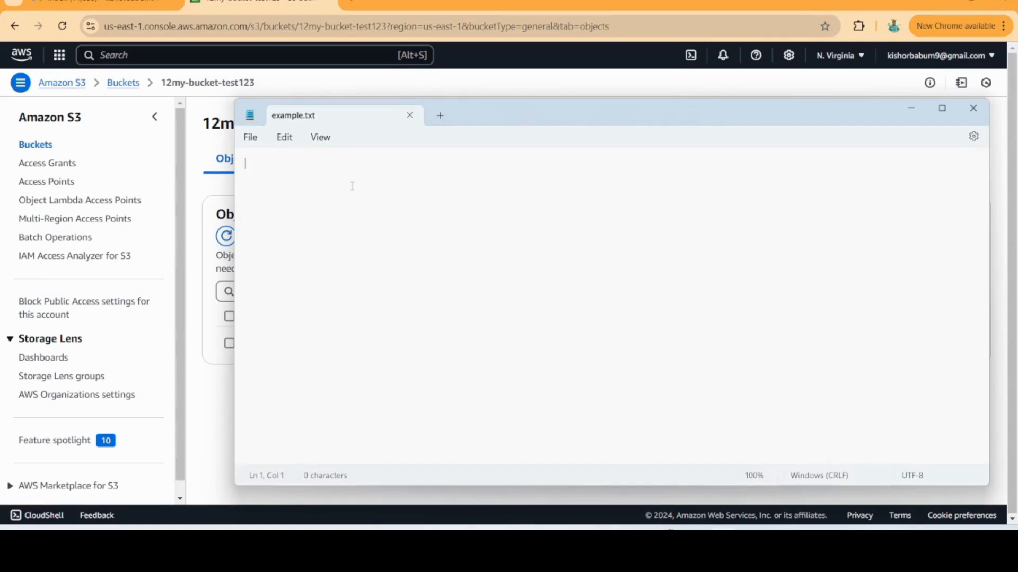
type("first")
key("ctrl+s")
left_click(200, 417)
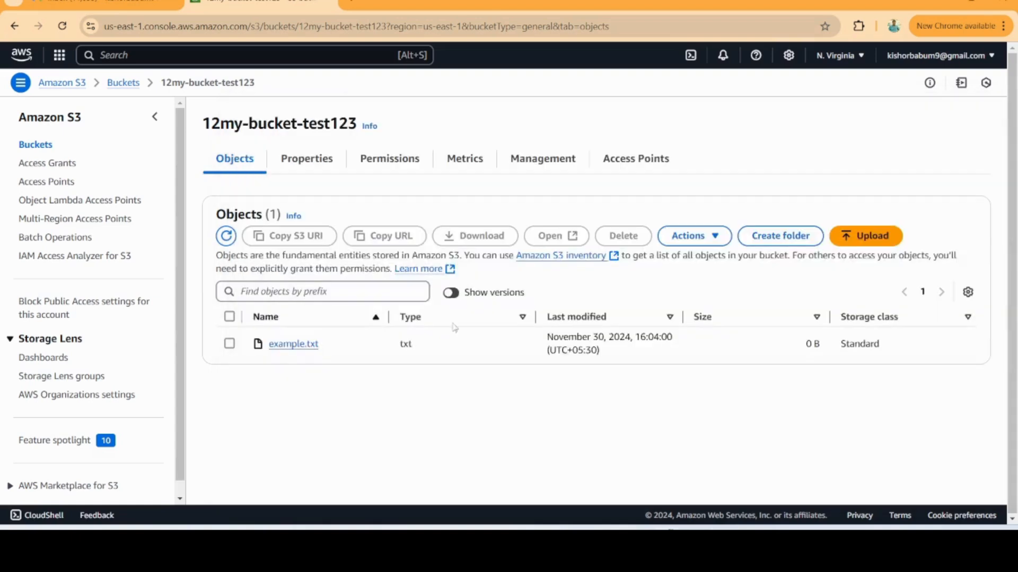
- Start a new upload to 12my-bucket-test123 and add the edited example text file from the Desktop
left_click(864, 234)
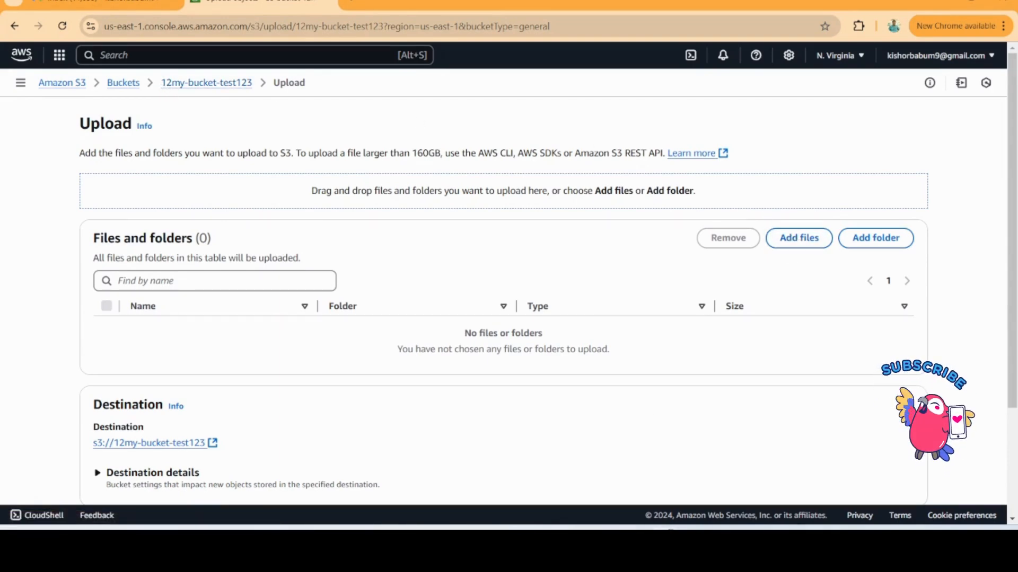
left_click(723, 542)
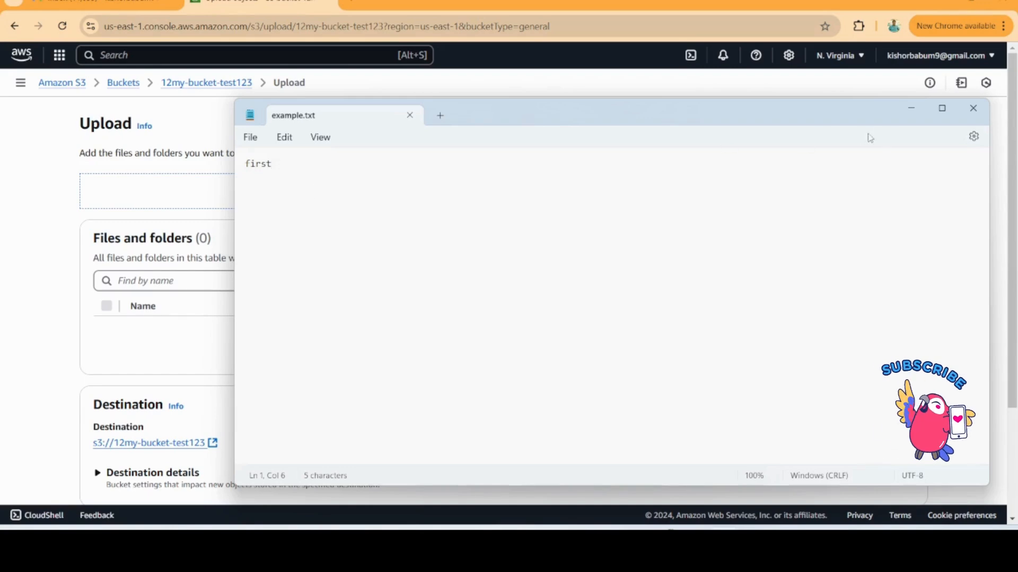
left_click(911, 109)
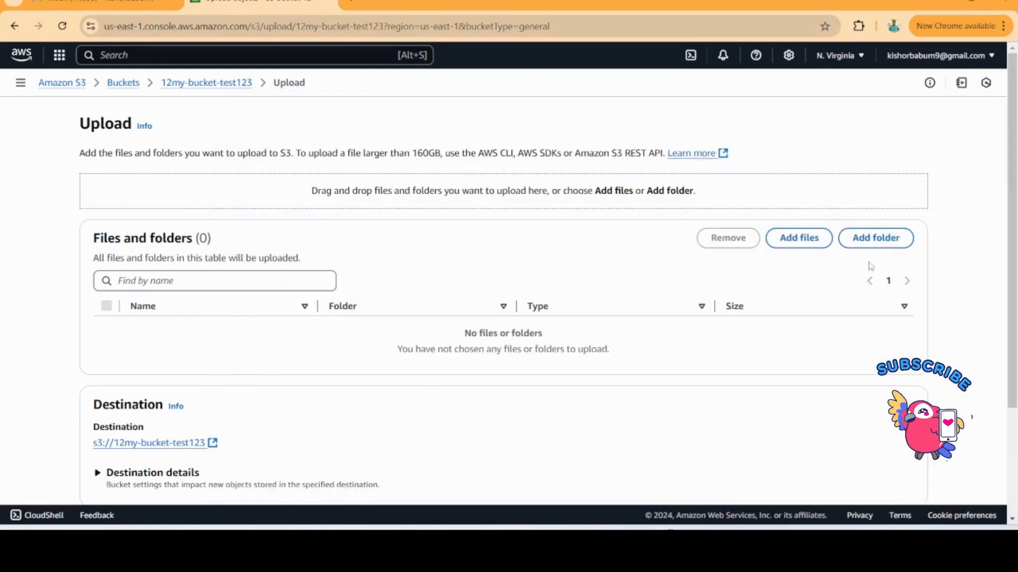
left_click(803, 248)
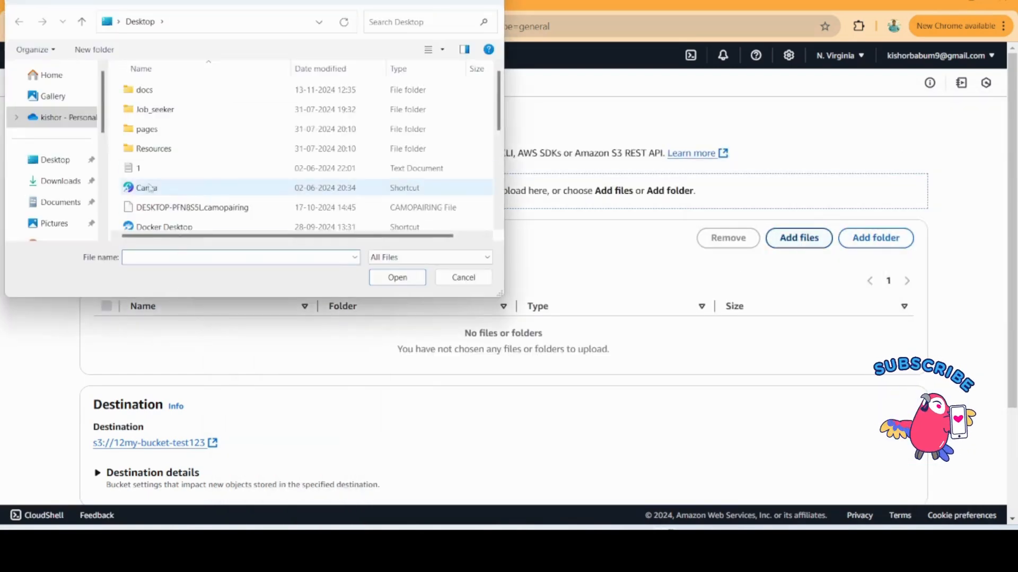
scroll(151, 182, "down", 2)
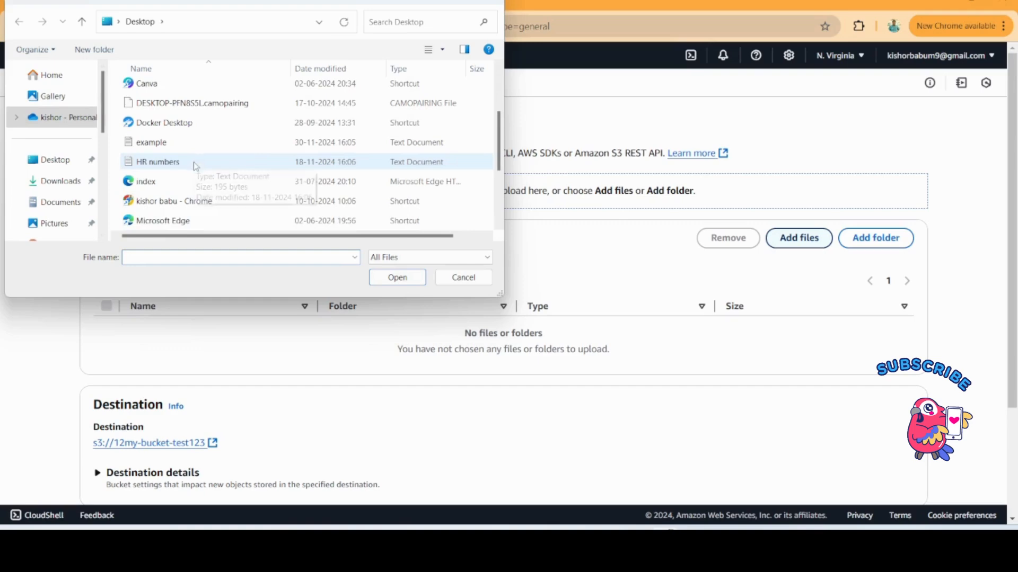
left_click(151, 142)
left_click(397, 277)
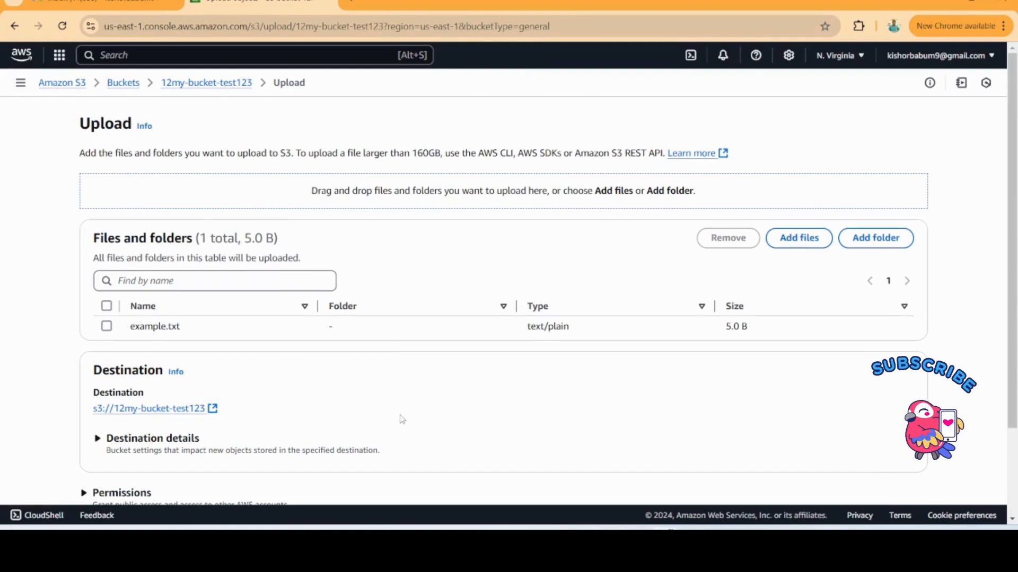
- Upload the edited example.txt to s3://12my-bucket-test123 and dismiss the notification
scroll(727, 345, "down", 3)
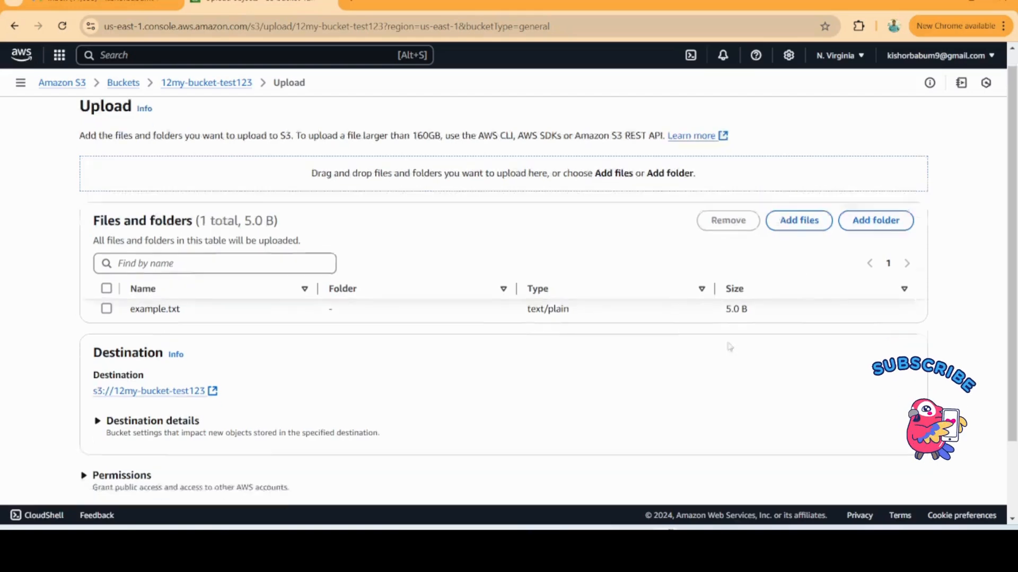
left_click(897, 469)
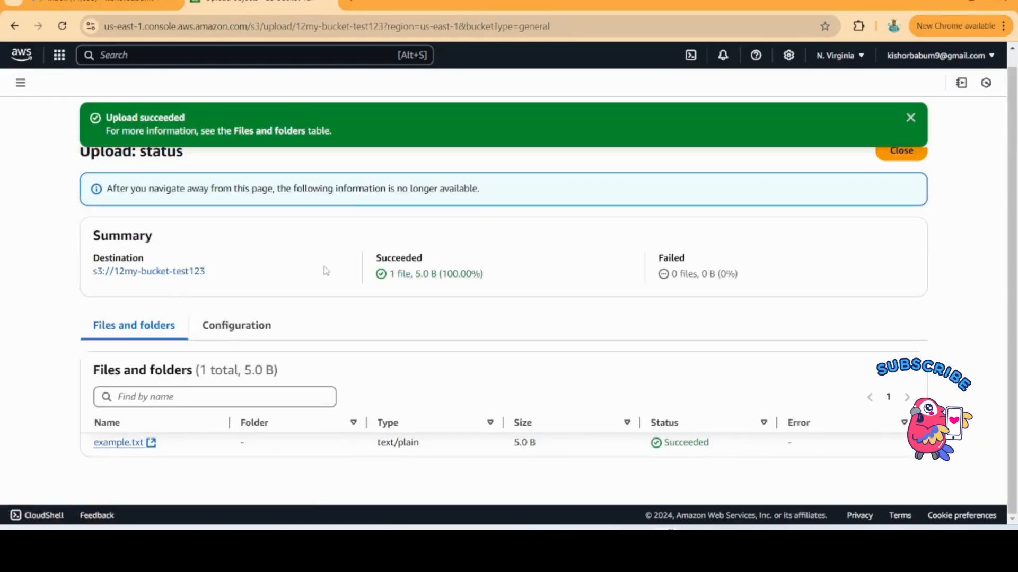
left_click(908, 119)
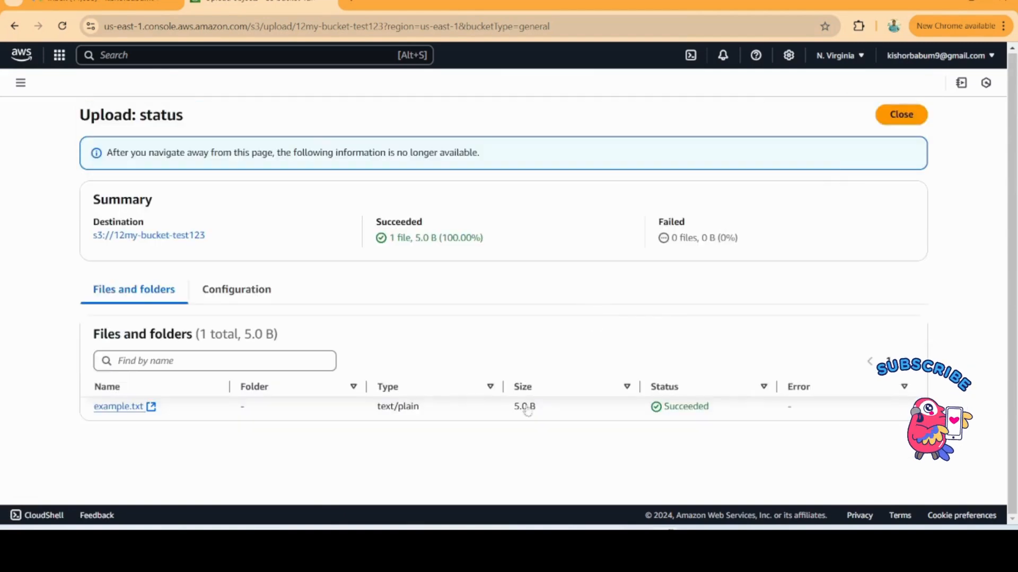
- Switch to Notepad, add a new line below "first" in example.txt and save the file
key("alt+Tab")
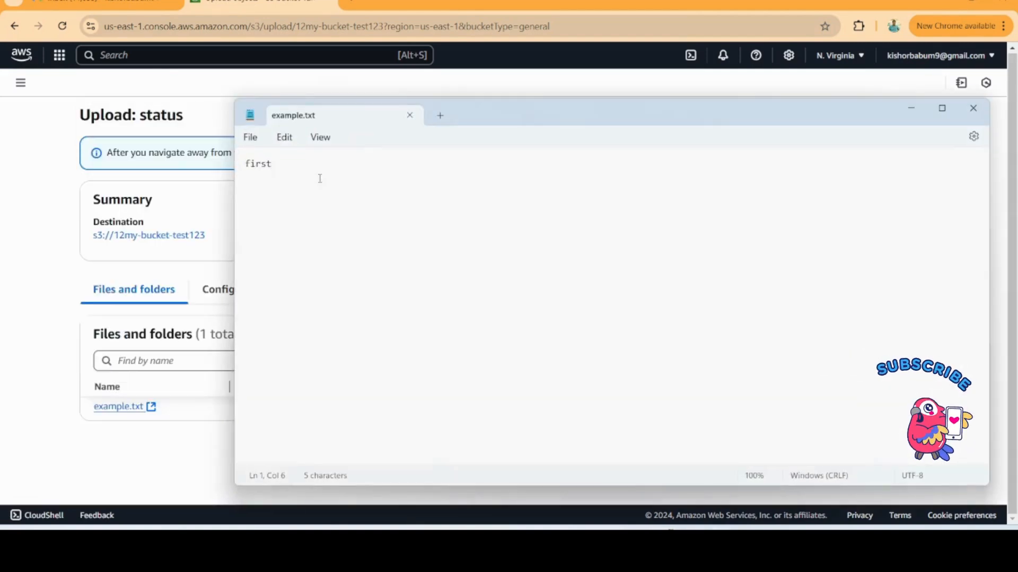
key("Return")
left_click(52, 420)
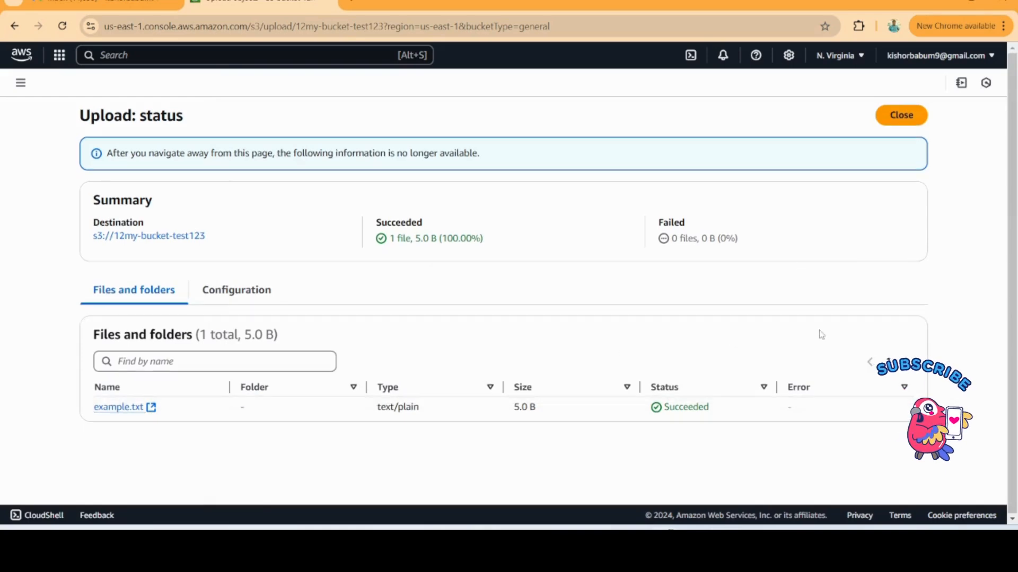
- Close the upload status, start another upload to 12my-bucket-test123 and add the example file from the Desktop again
left_click(902, 117)
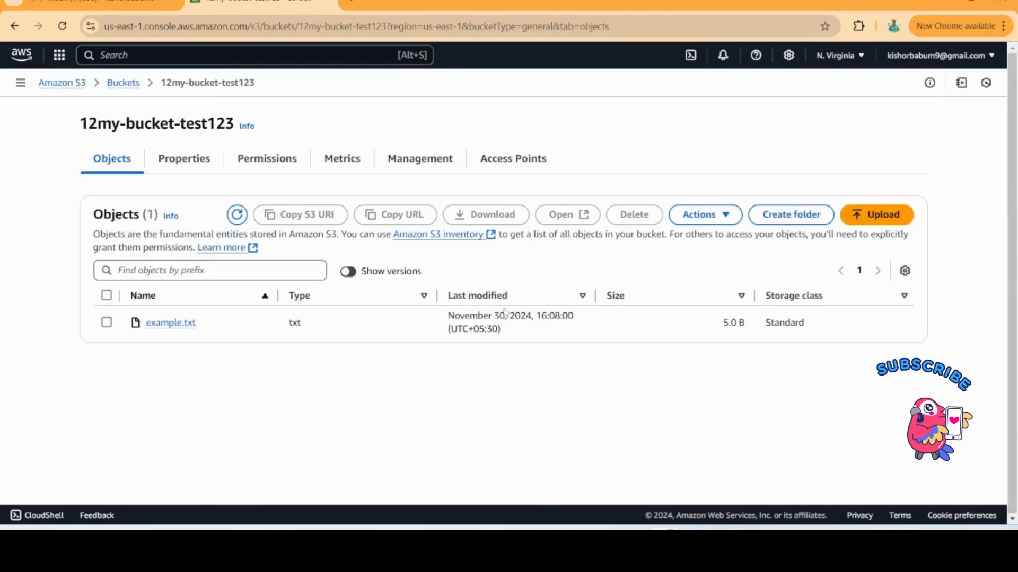
left_click(864, 225)
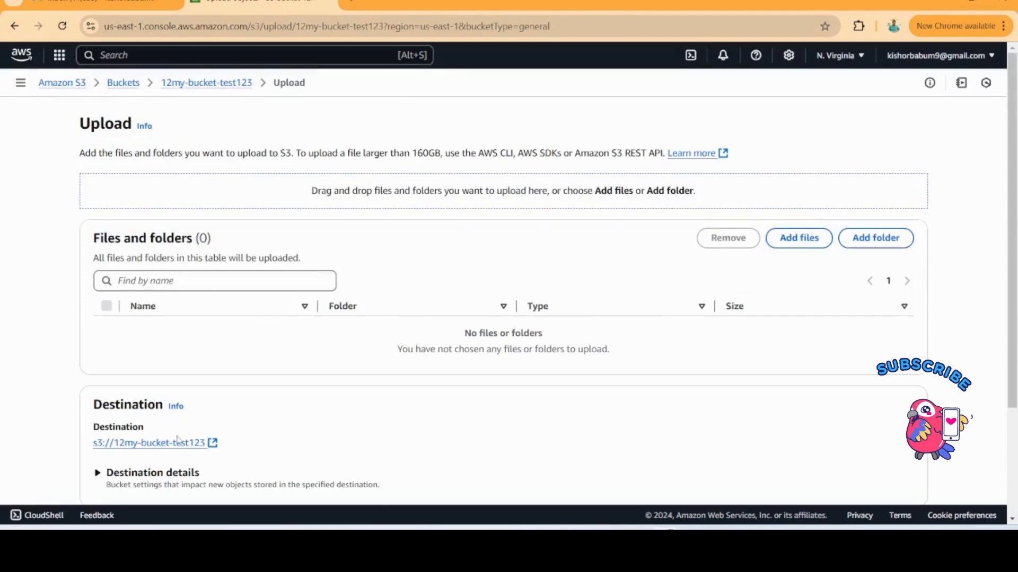
left_click(801, 241)
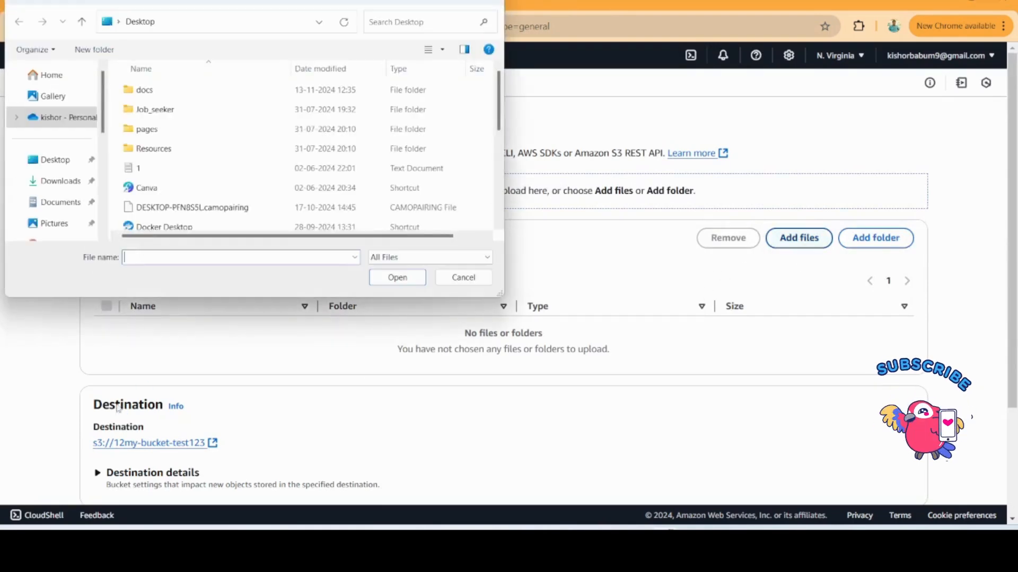
scroll(158, 168, "down", 1)
left_click(154, 201)
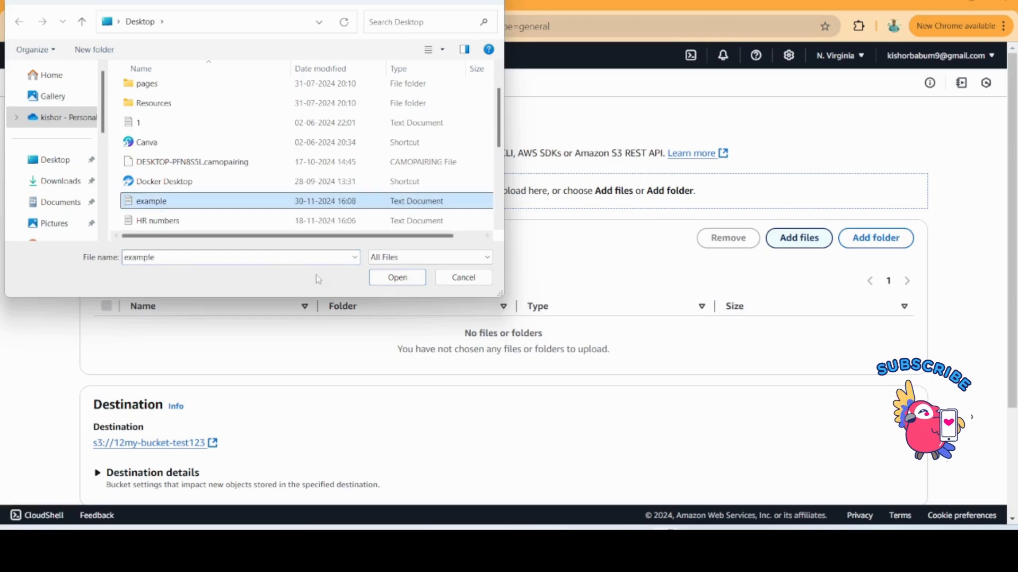
left_click(397, 277)
- Upload this revision of example.txt, dismiss the notification and return to the bucket's object list
scroll(824, 336, "down", 3)
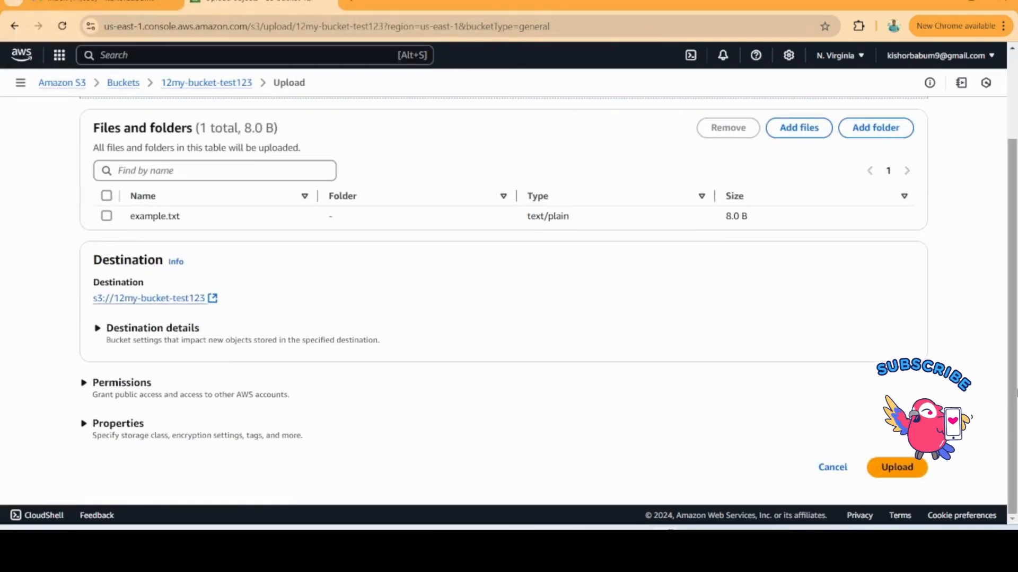
left_click(912, 469)
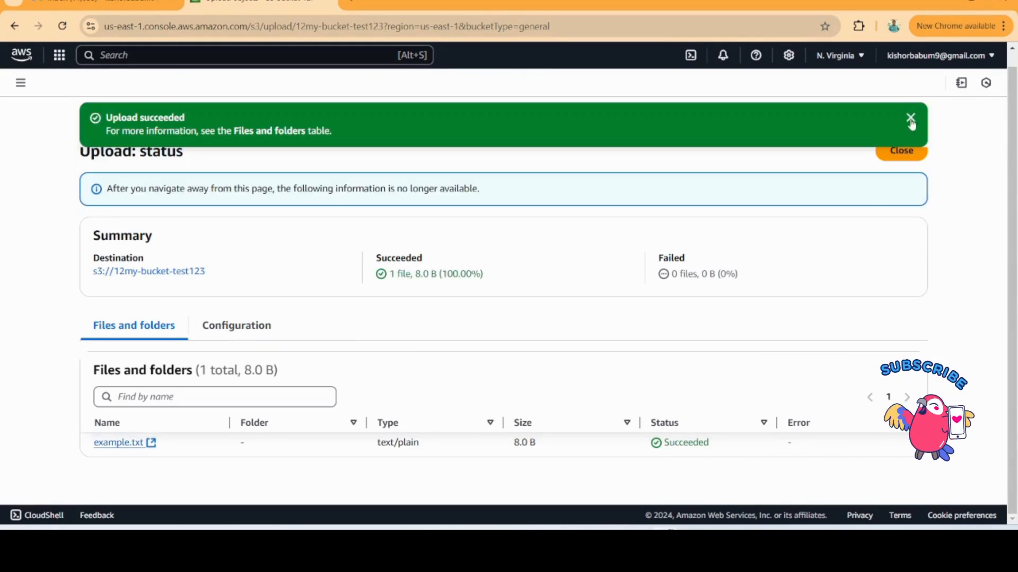
left_click(912, 121)
left_click(903, 114)
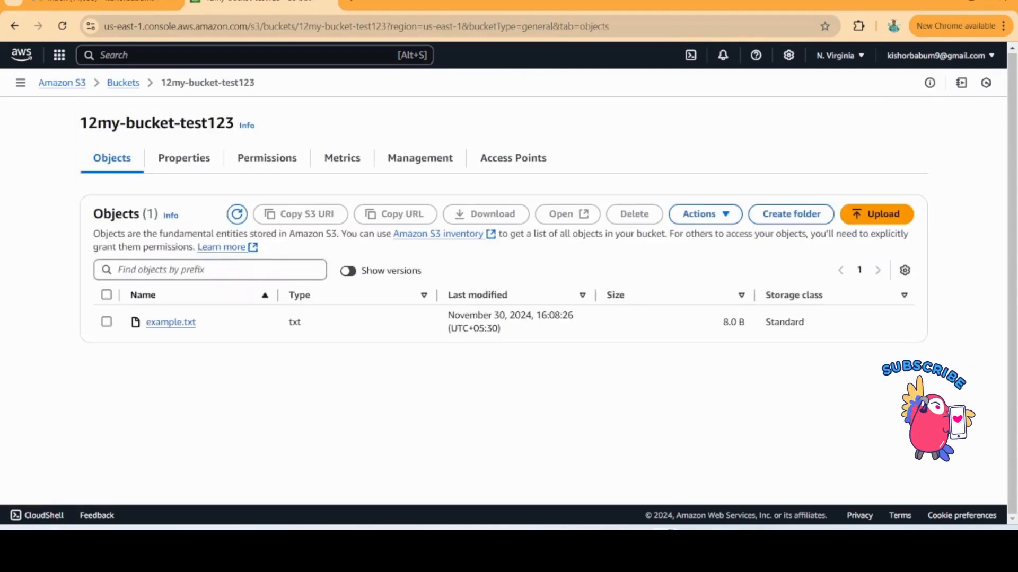
- Switch to Notepad, add the line "3" at the end of example.txt, save it and return to the S3 bucket
key("alt+Tab")
key("Return")
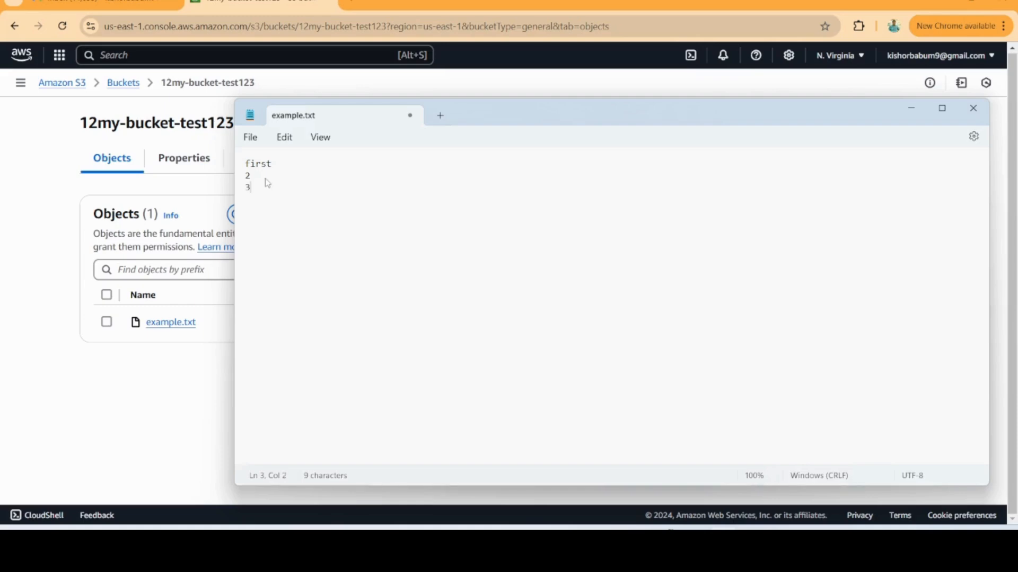
left_click(106, 436)
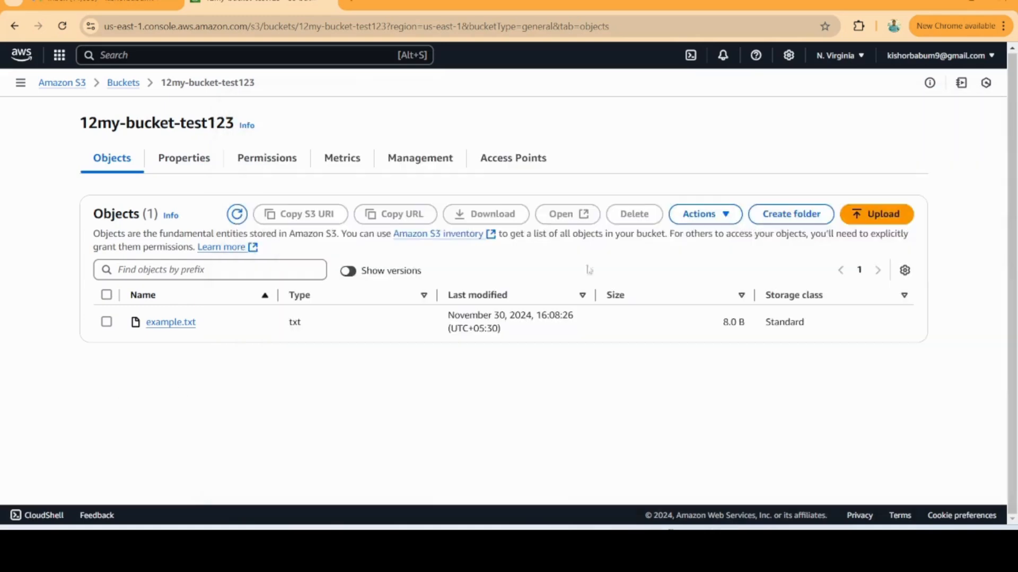
- Upload the three-line example.txt from the Desktop to 12my-bucket-test123 and return to the bucket's object list
left_click(876, 215)
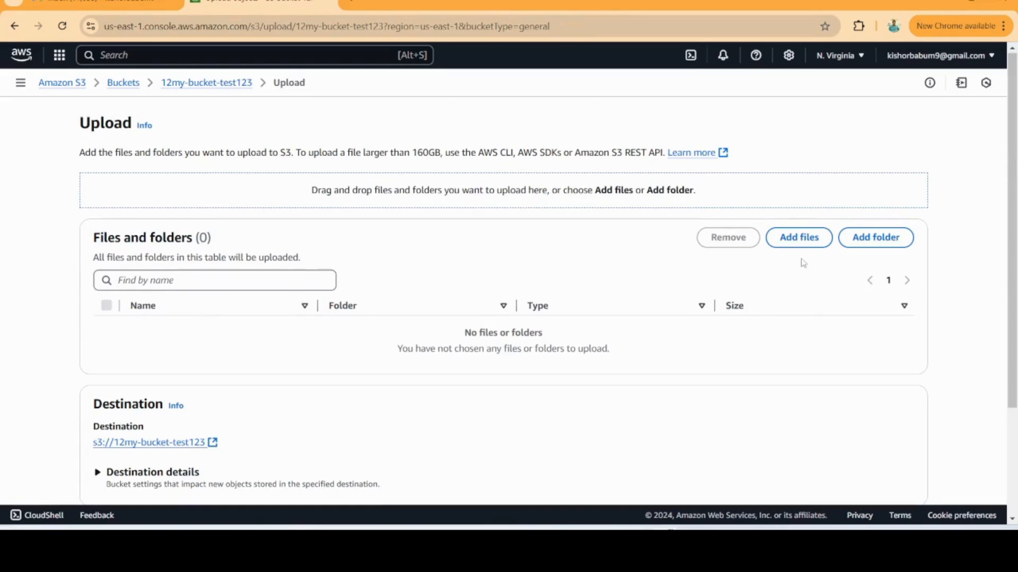
left_click(799, 237)
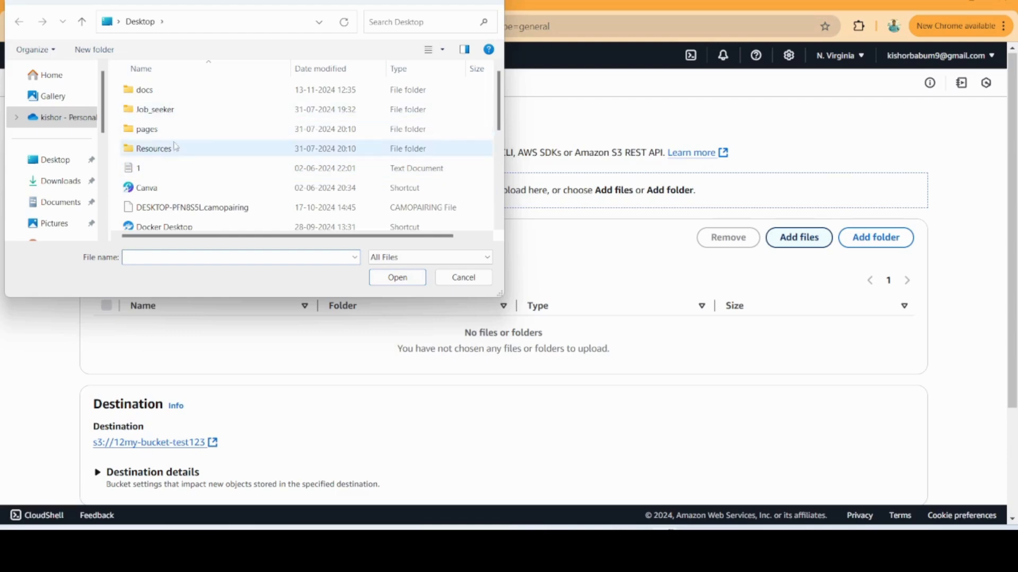
scroll(180, 160, "down", 1)
left_click(159, 200)
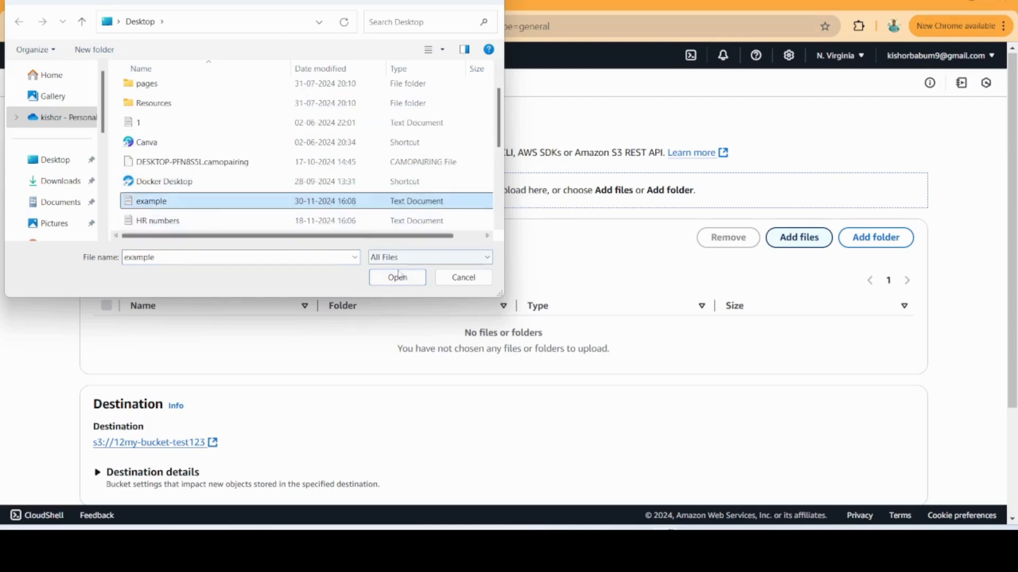
left_click(397, 277)
scroll(831, 250, "down", 3)
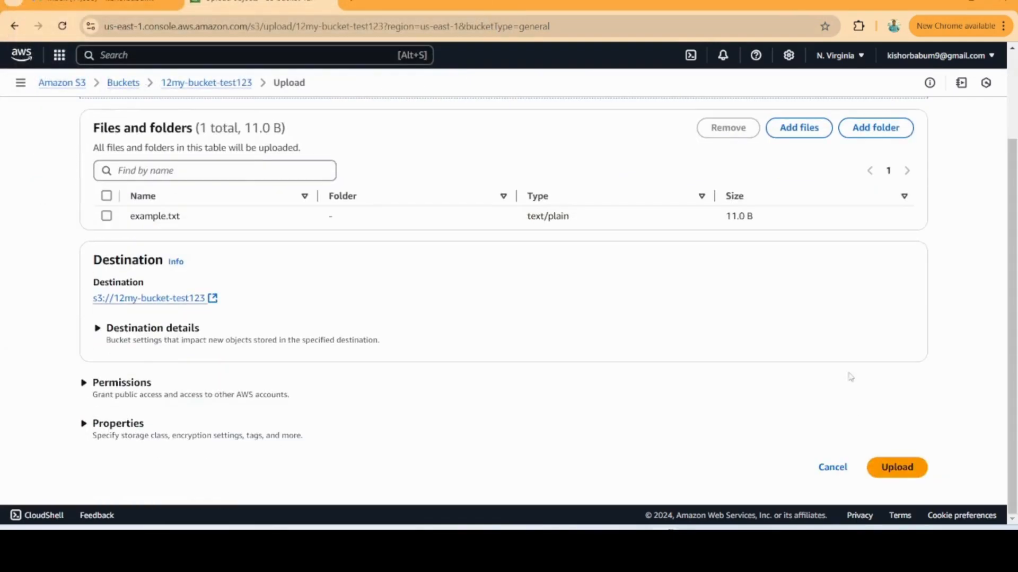
left_click(896, 468)
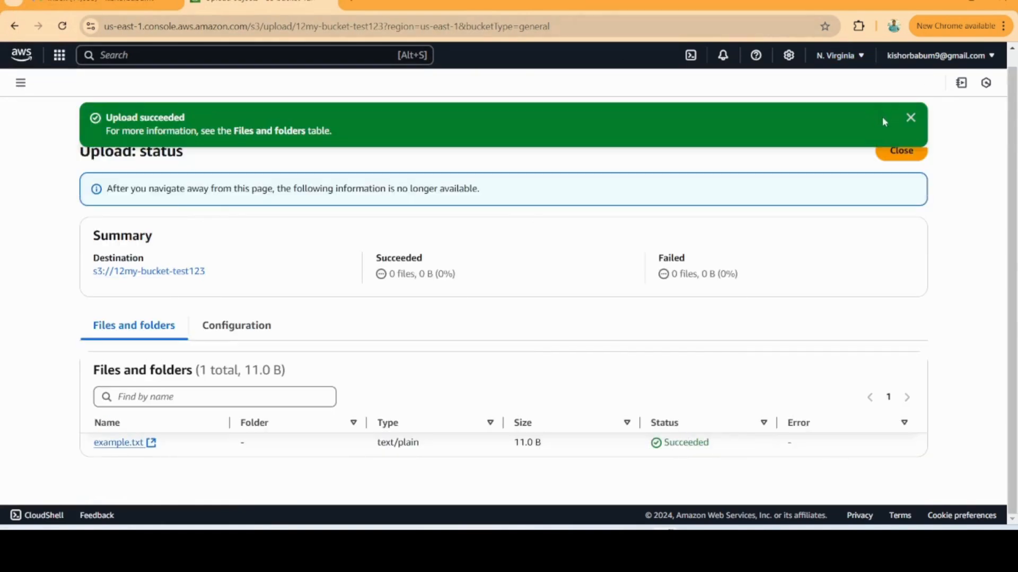
left_click(907, 120)
left_click(904, 117)
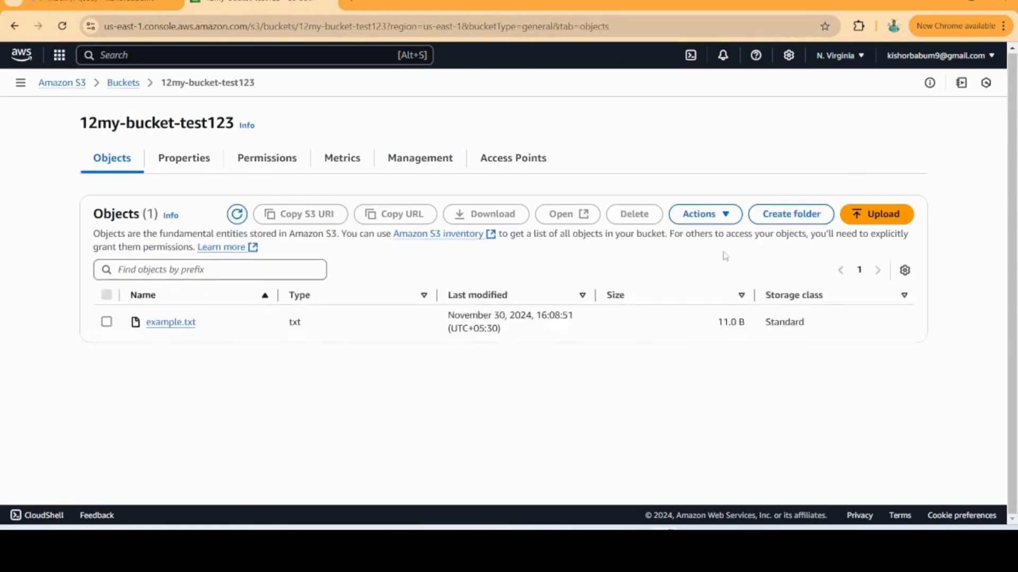
- Switch to Notepad, append the line "4" to example.txt, save the file and return to the S3 bucket
left_click(732, 540)
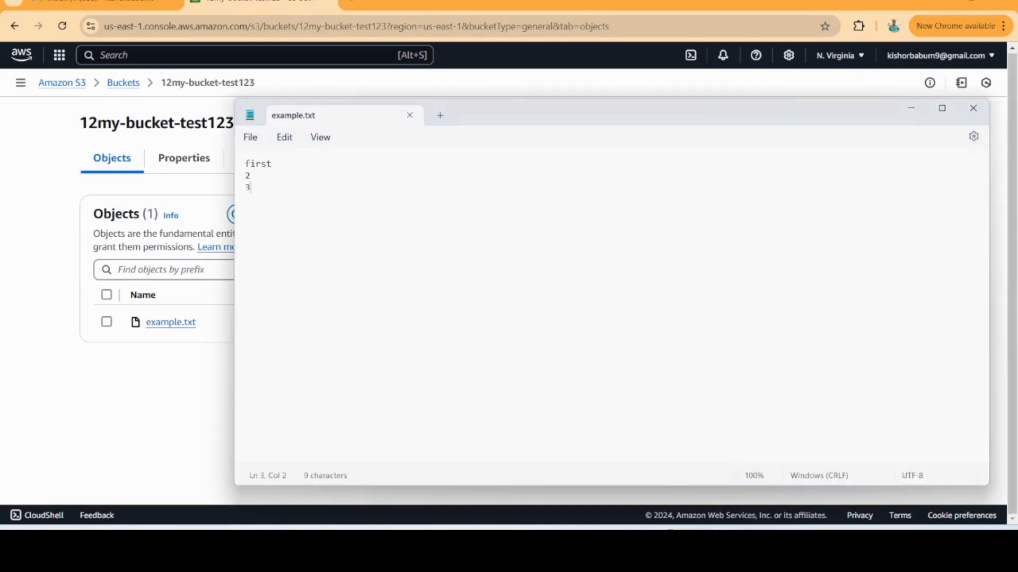
key("Return")
type("4")
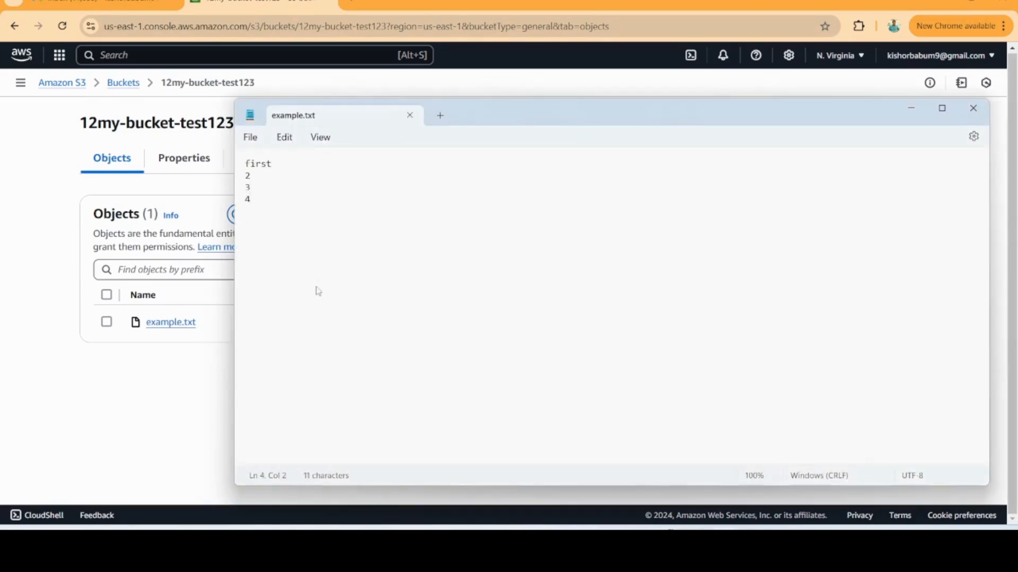
left_click(181, 434)
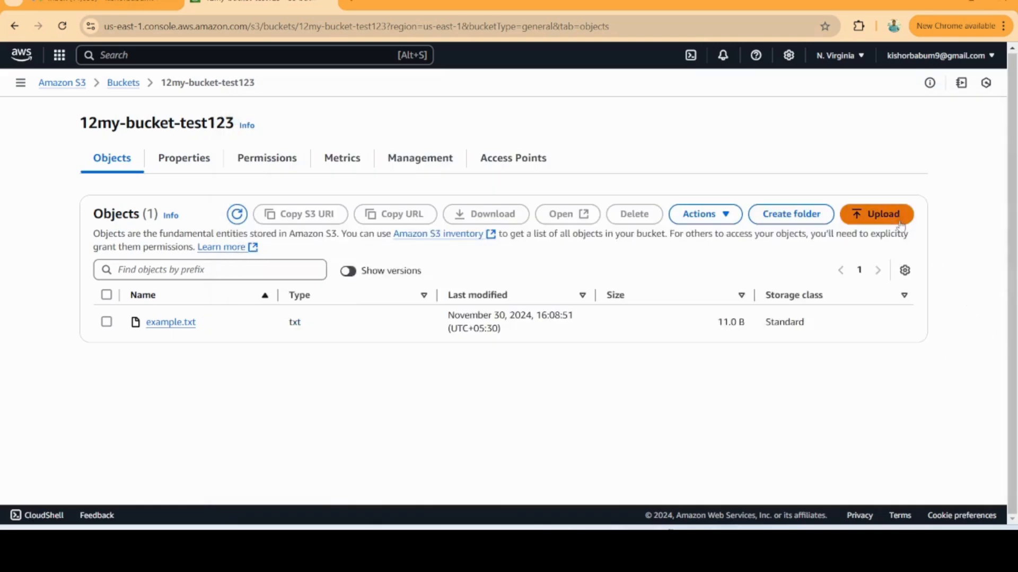
- Upload the four-line example.txt from the Desktop to 12my-bucket-test123, dismiss the notification and return to the object list
left_click(877, 214)
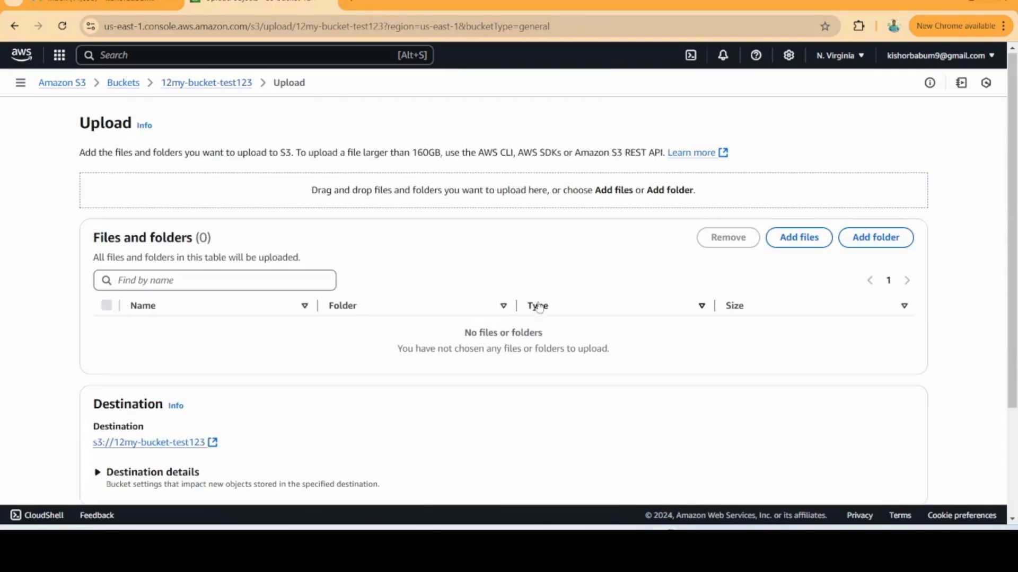
left_click(802, 240)
scroll(188, 206, "down", 1)
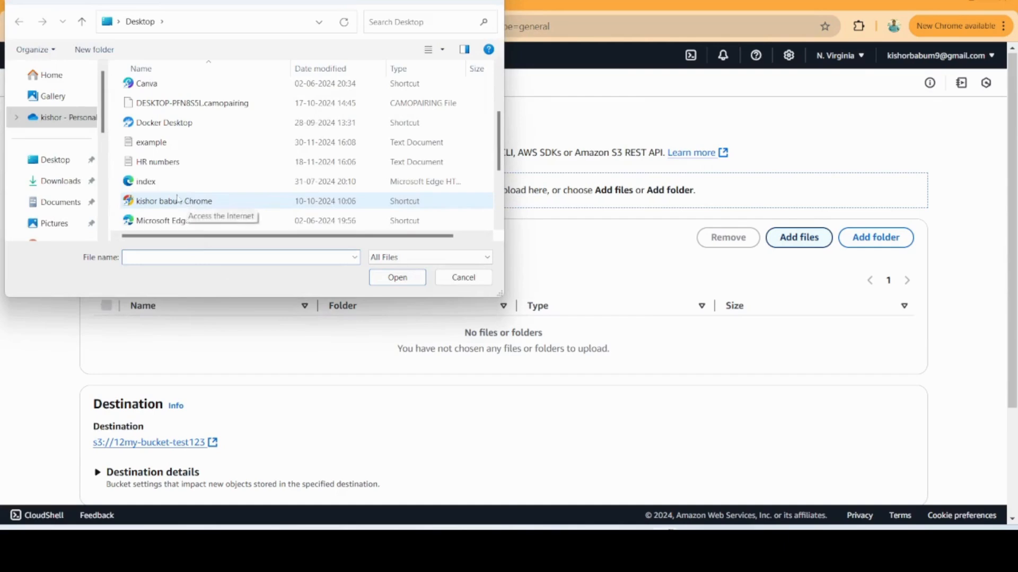
left_click(169, 143)
left_click(396, 278)
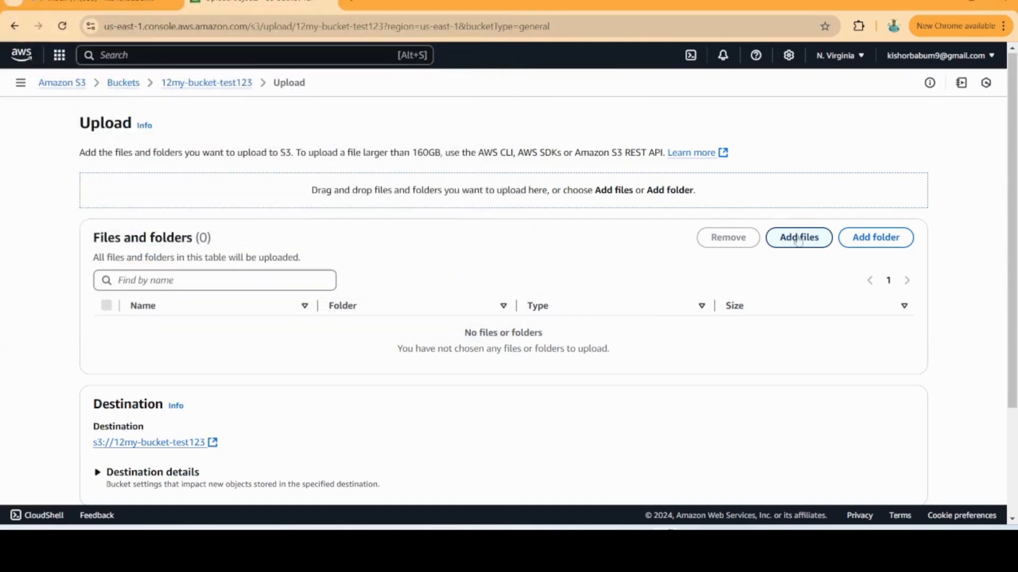
scroll(787, 449, "down", 3)
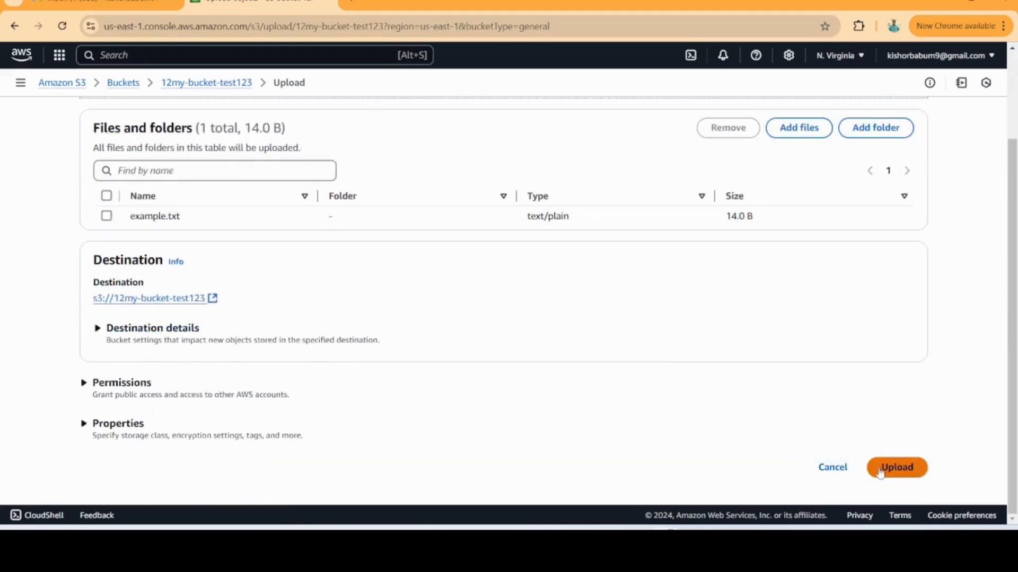
left_click(883, 469)
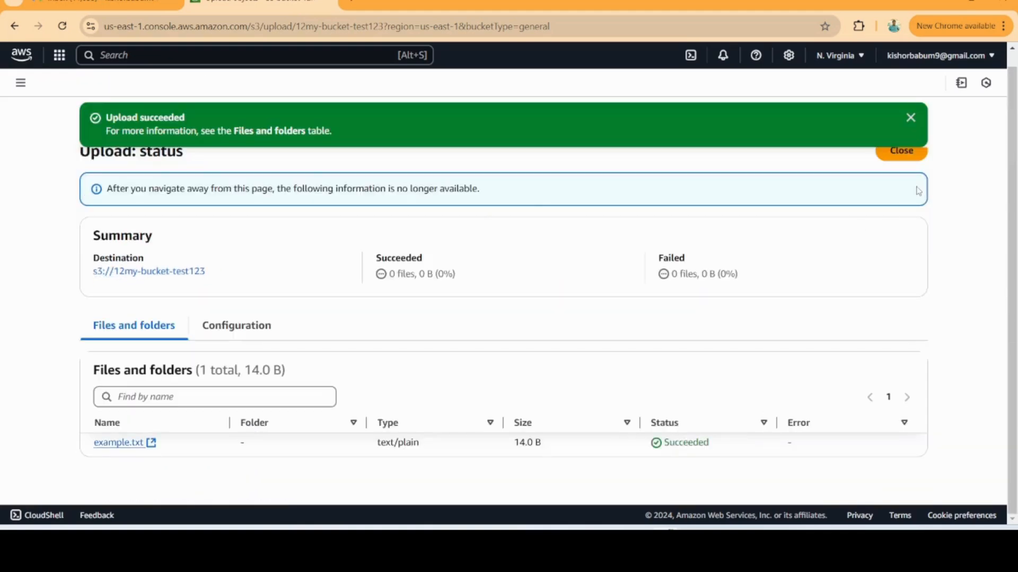
left_click(910, 119)
left_click(903, 116)
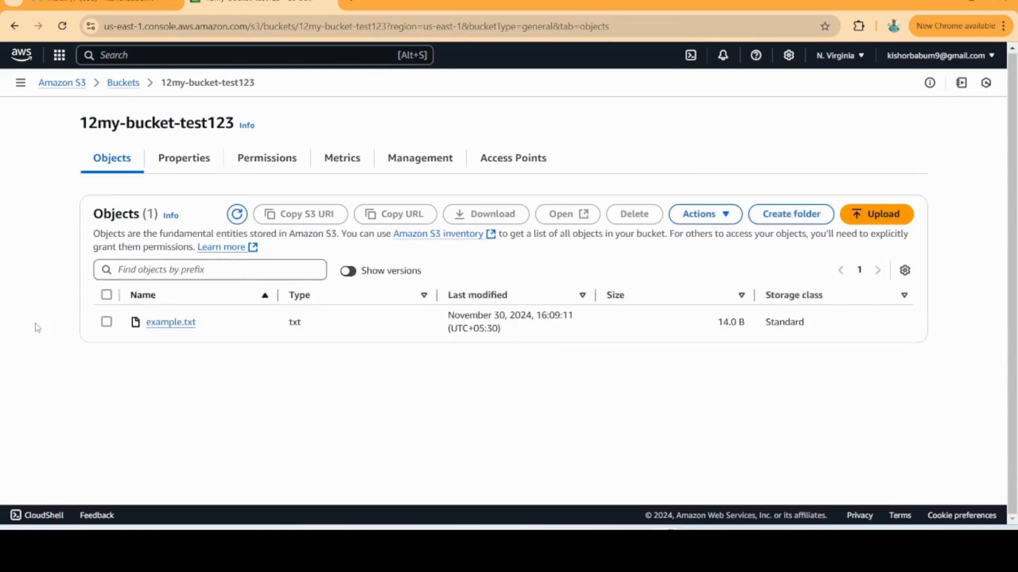
- Show object versions in 12my-bucket-test123 and review the listed versions of example.txt
left_click(349, 271)
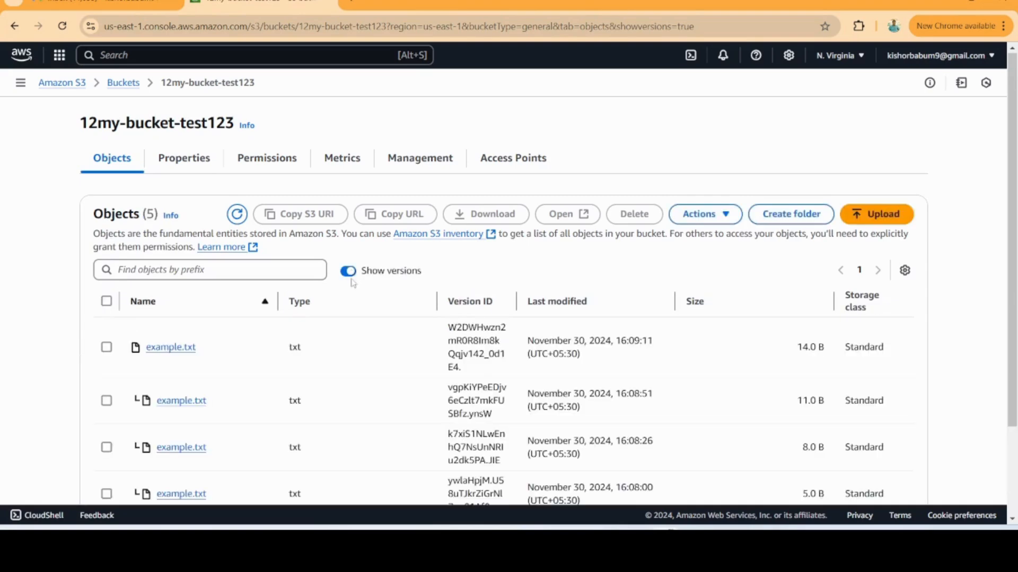
scroll(345, 318, "down", 3)
scroll(297, 308, "up", 1)
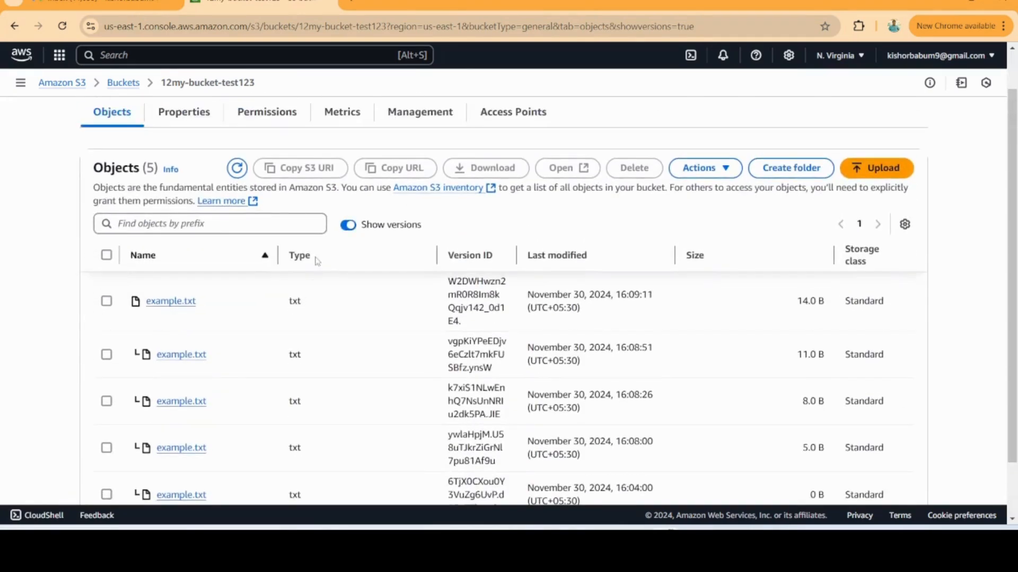
scroll(318, 259, "down", 1)
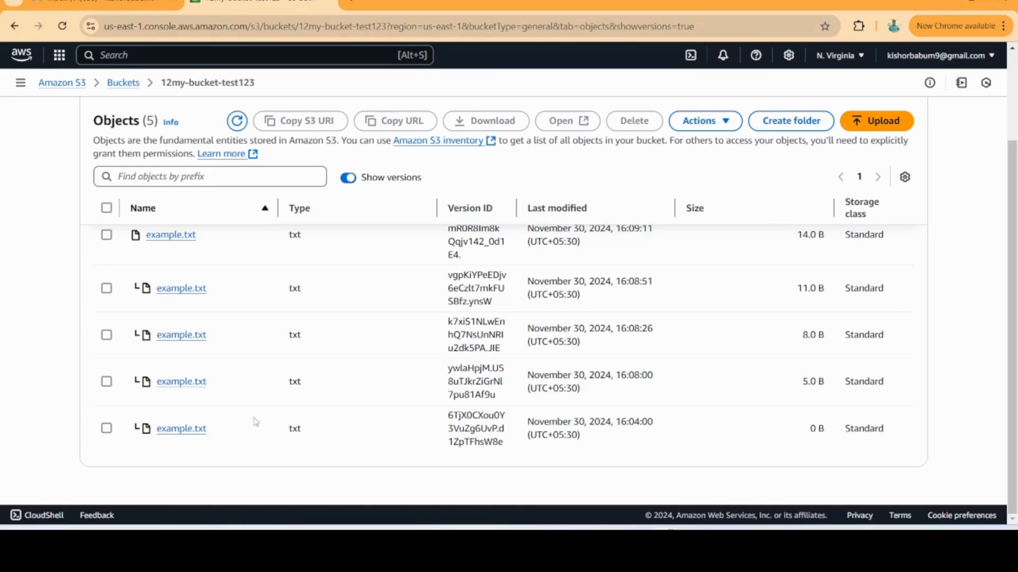
scroll(302, 290, "up", 3)
scroll(209, 195, "down", 3)
scroll(118, 308, "up", 1)
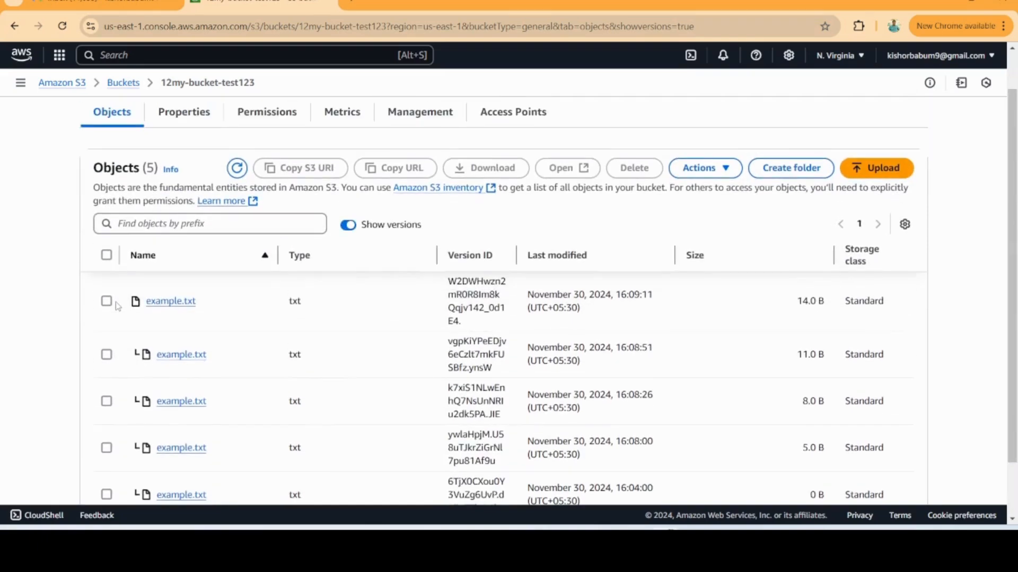
left_click(106, 301)
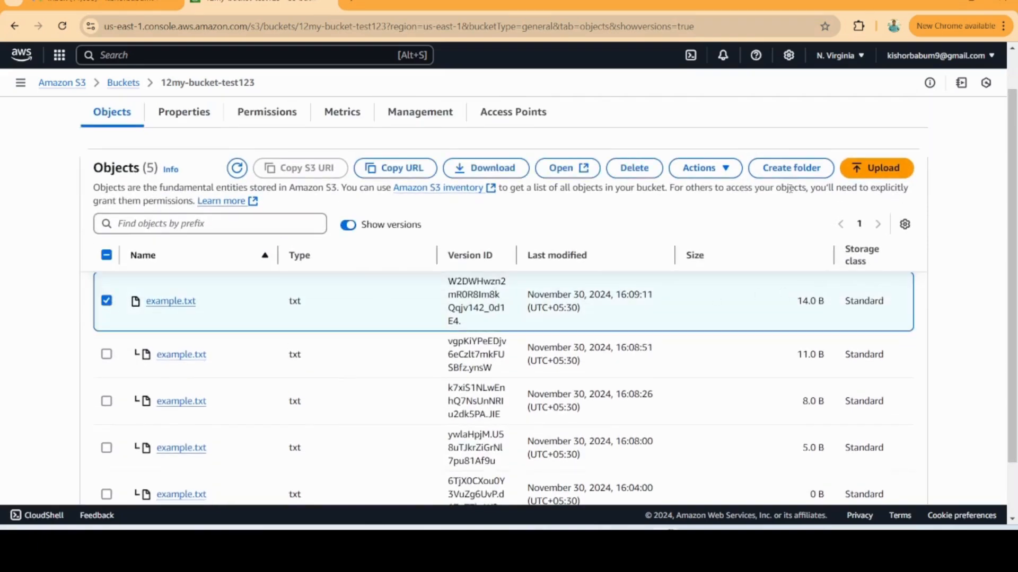
left_click(634, 168)
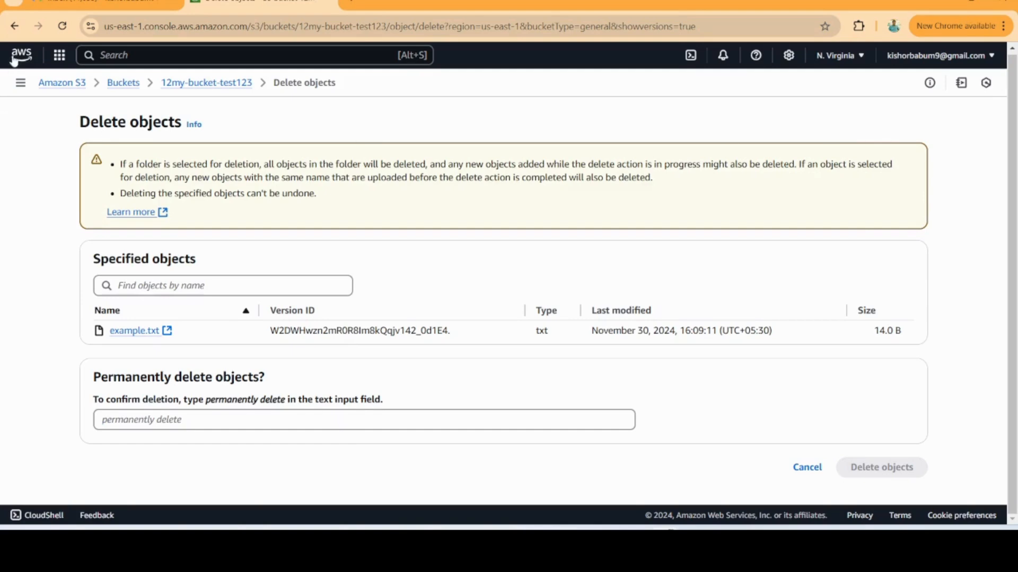
left_click(14, 26)
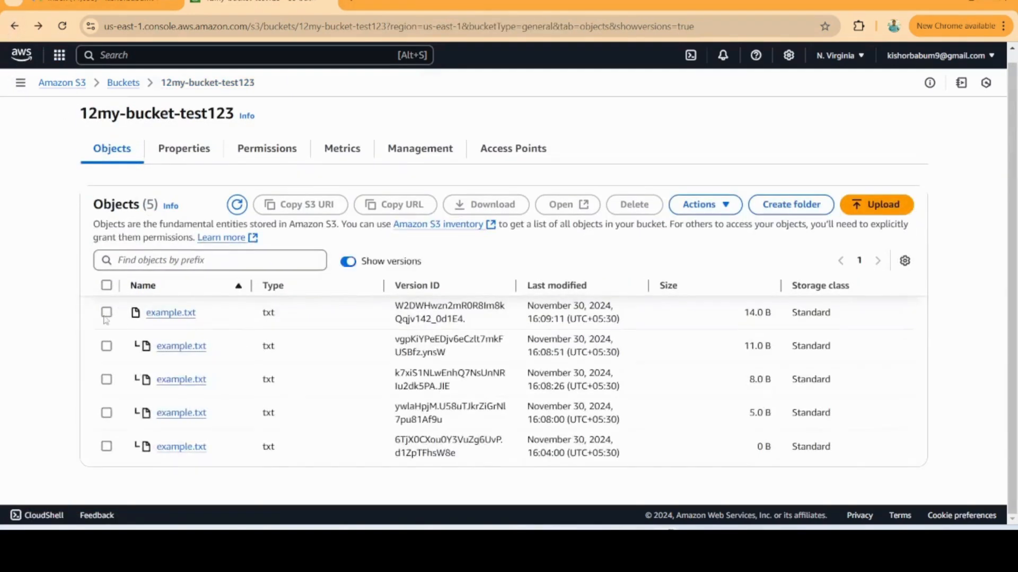
- Create a presigned URL for the newest version of example.txt that expires in 1 minute, and copy the URL
left_click(106, 313)
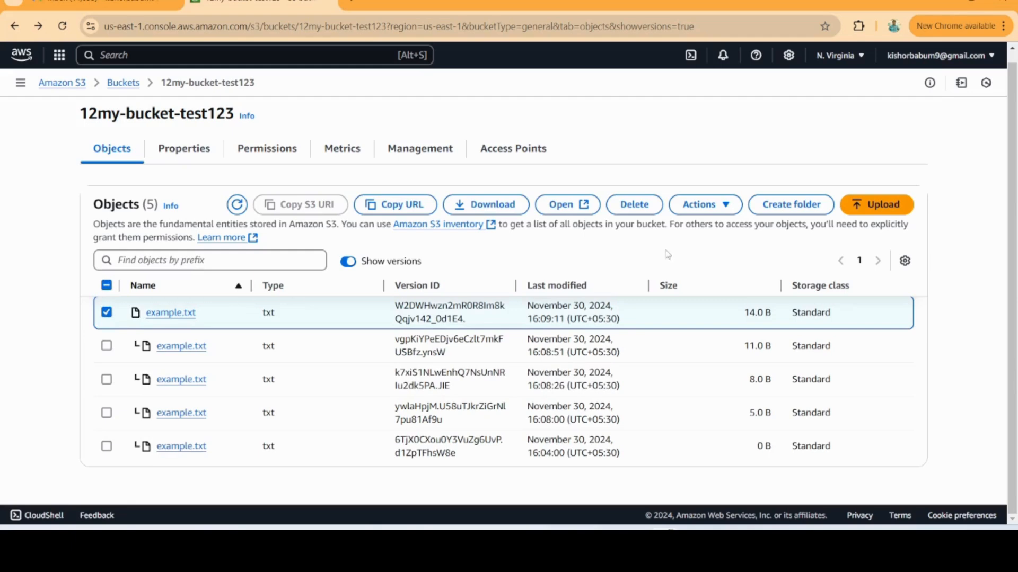
left_click(699, 208)
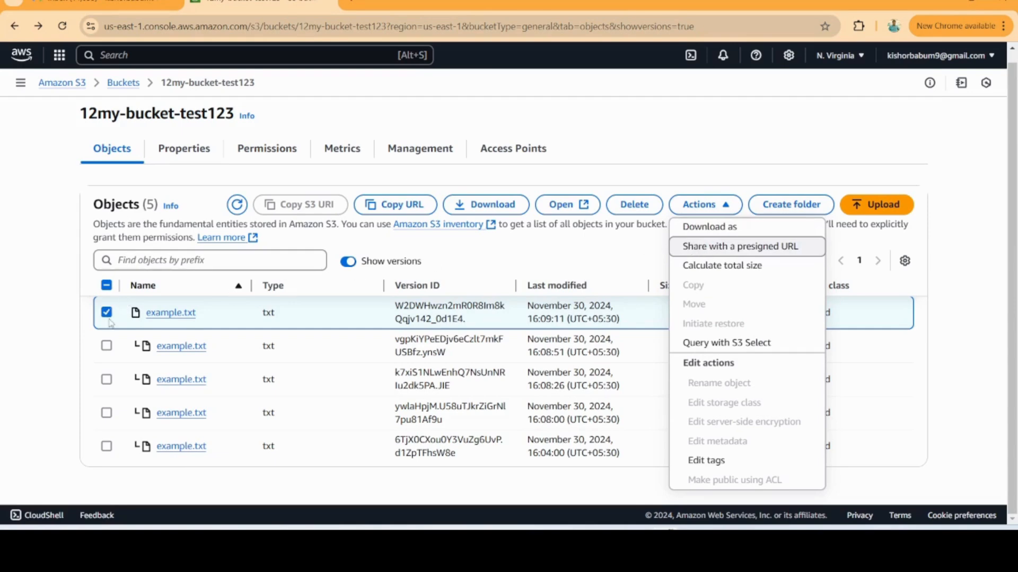
left_click(734, 252)
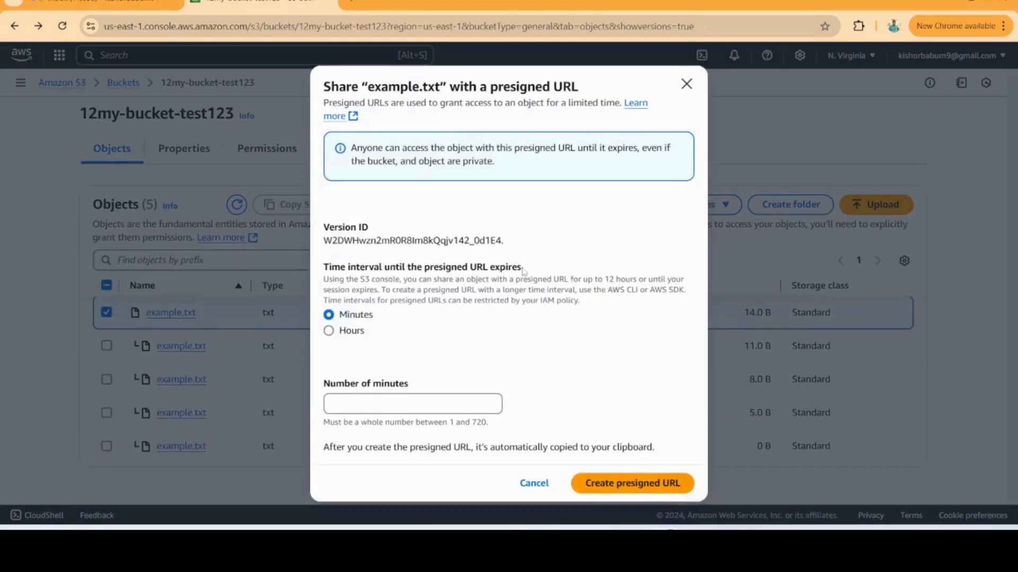
left_click(375, 404)
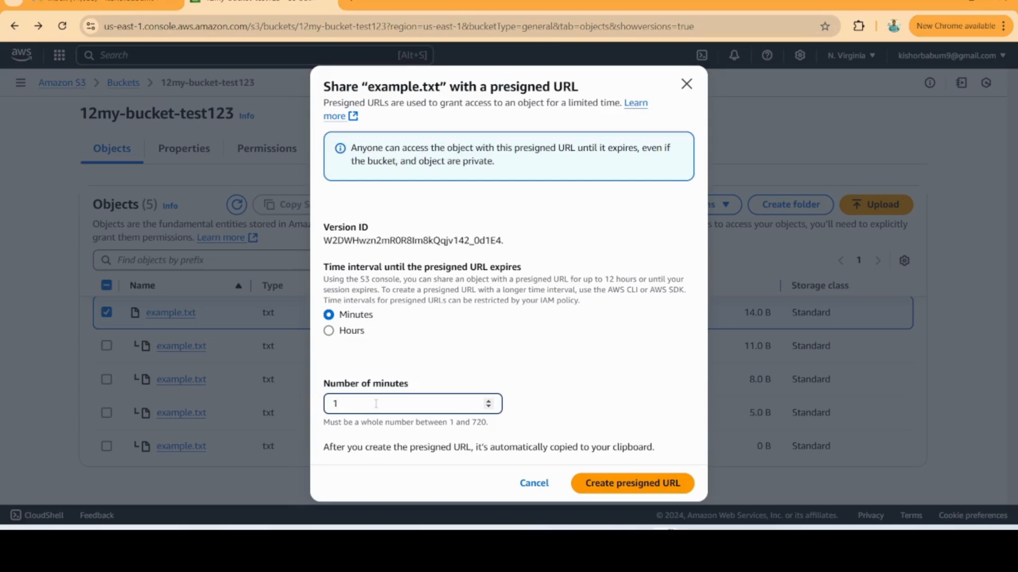
left_click(587, 483)
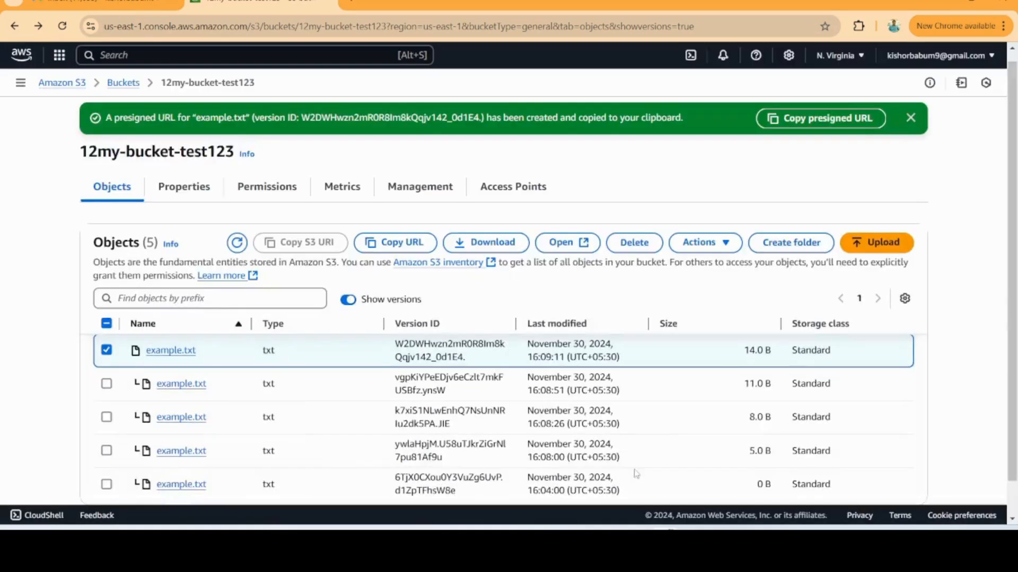
left_click(828, 119)
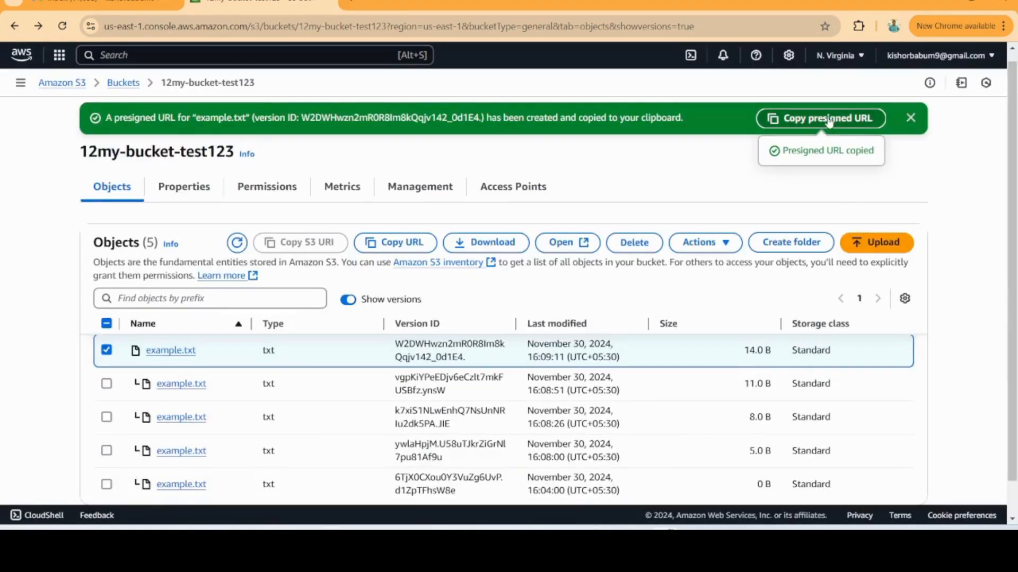
- Open the copied presigned URL in a new browser tab to view the file, return to the bucket and dismiss the notification
left_click(351, 1)
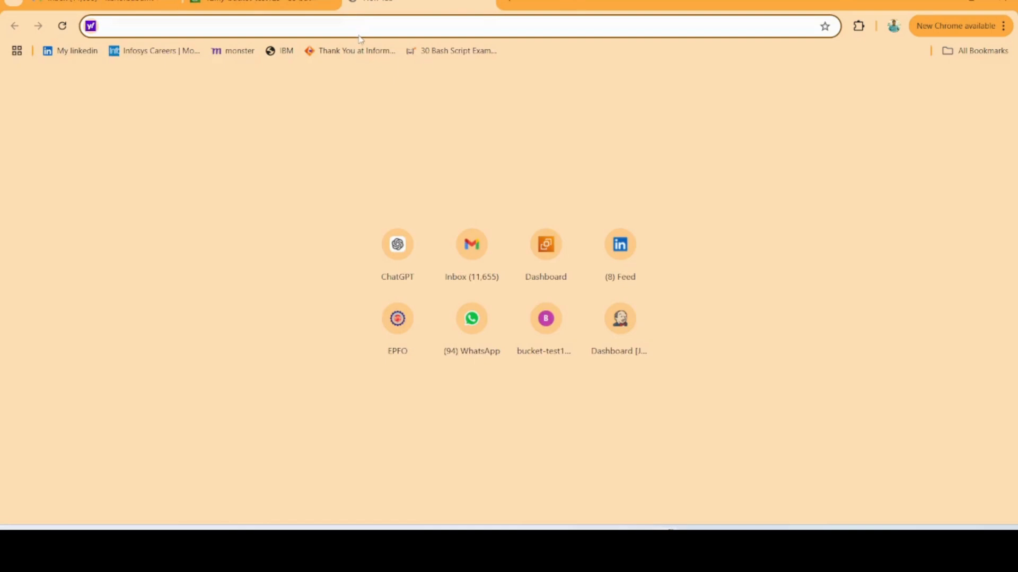
key("ctrl+v")
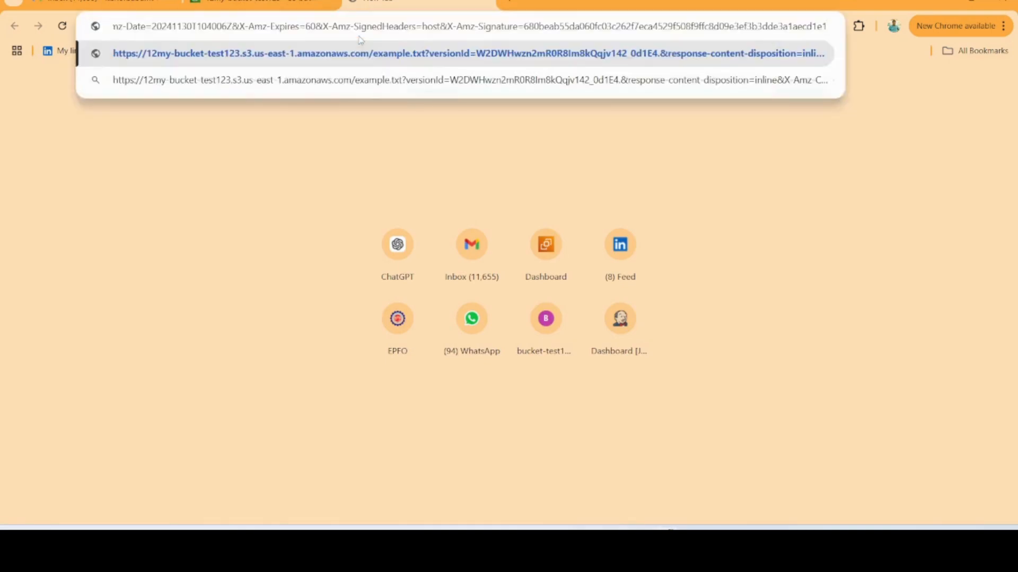
key("Return")
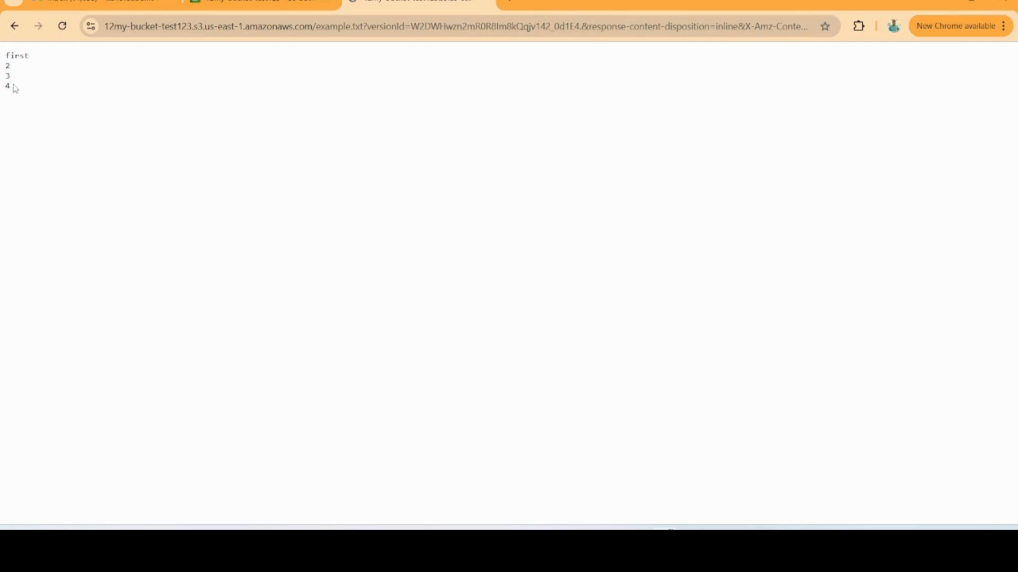
left_click(274, 6)
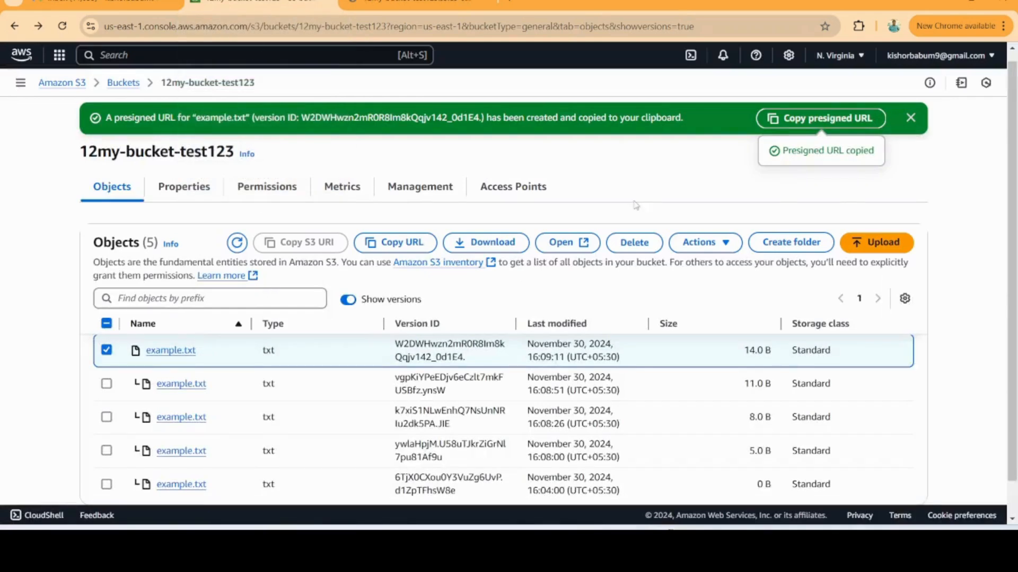
left_click(911, 118)
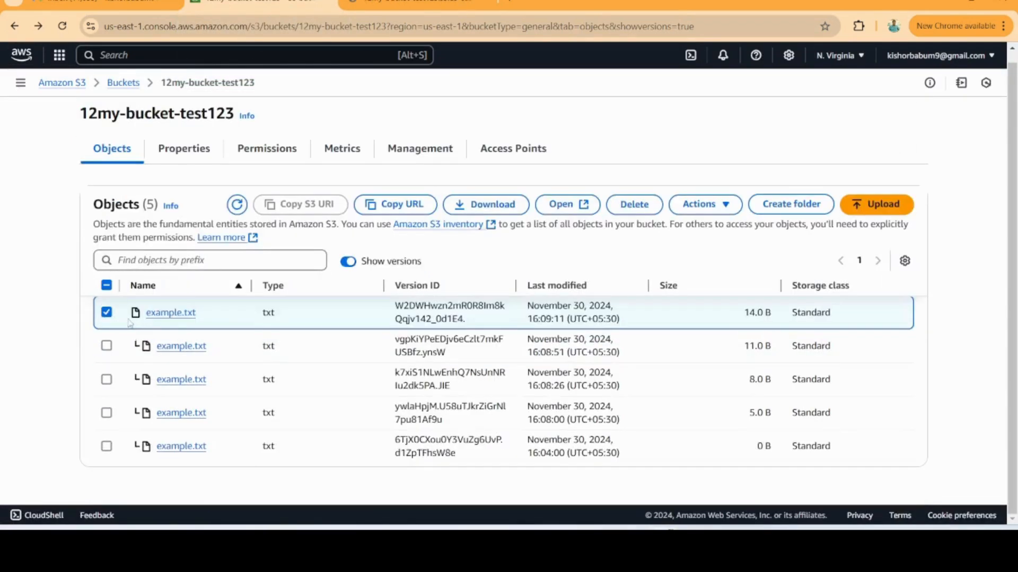
left_click(636, 205)
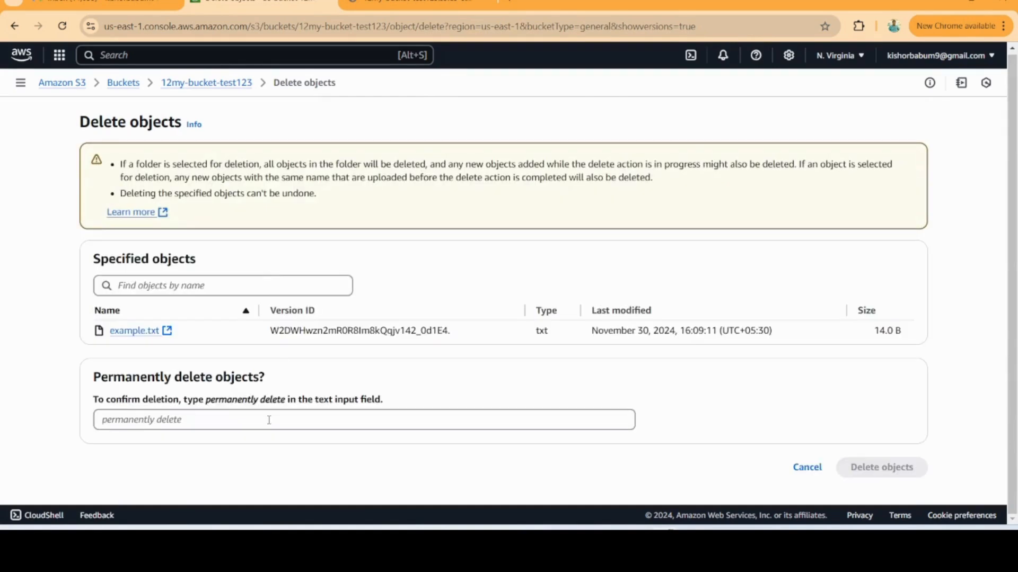
left_click(269, 420)
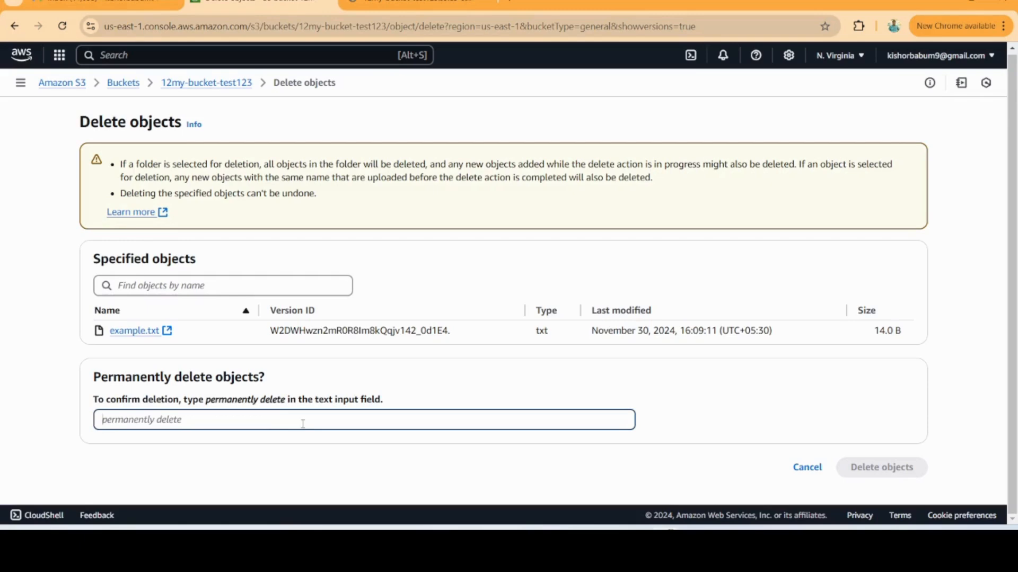
left_click(180, 84)
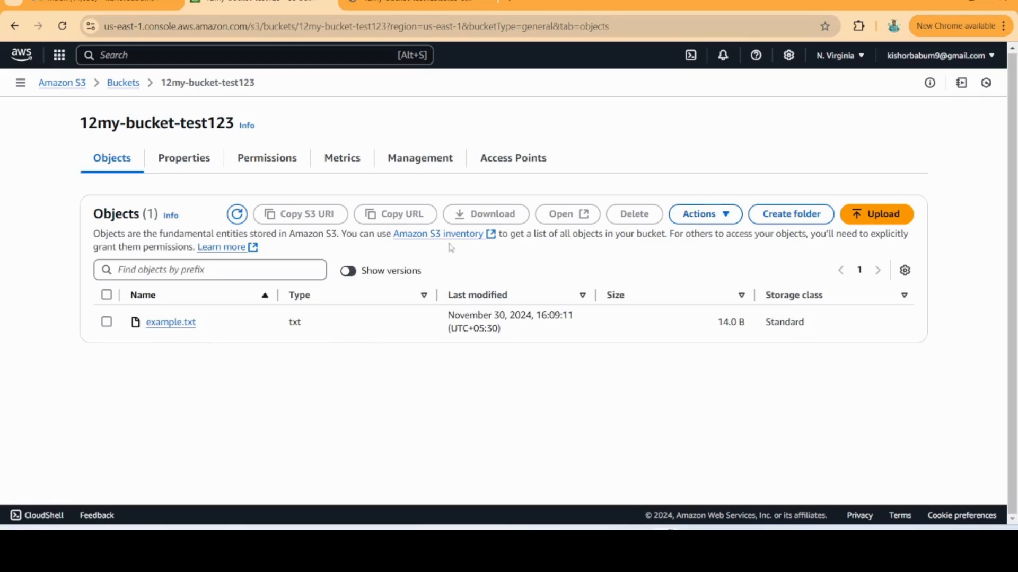
- Delete example.txt from the 12my-bucket-test123 object list with versions hidden, confirming with "delete"
left_click(106, 322)
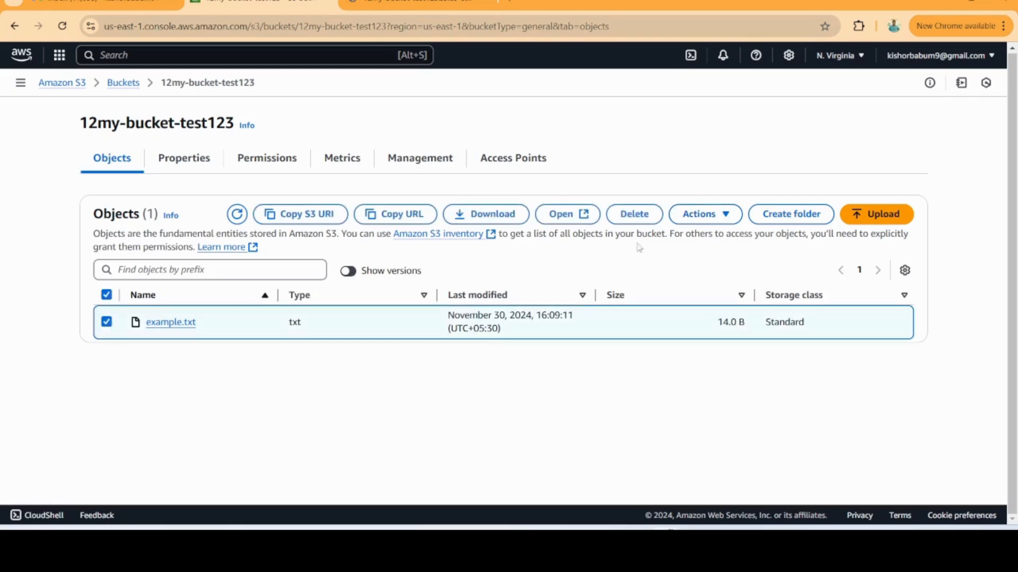
left_click(642, 216)
left_click(214, 454)
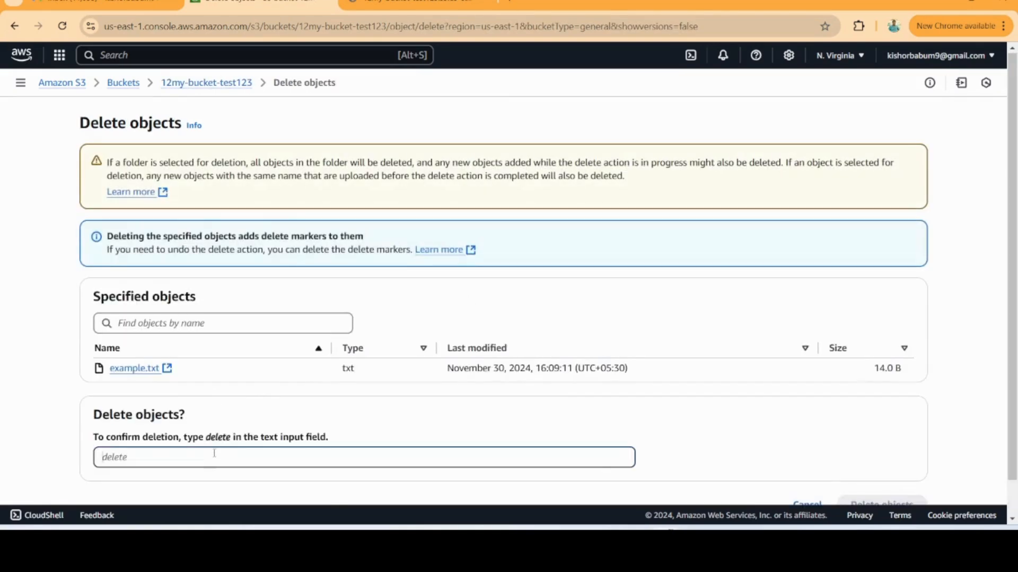
type("delete")
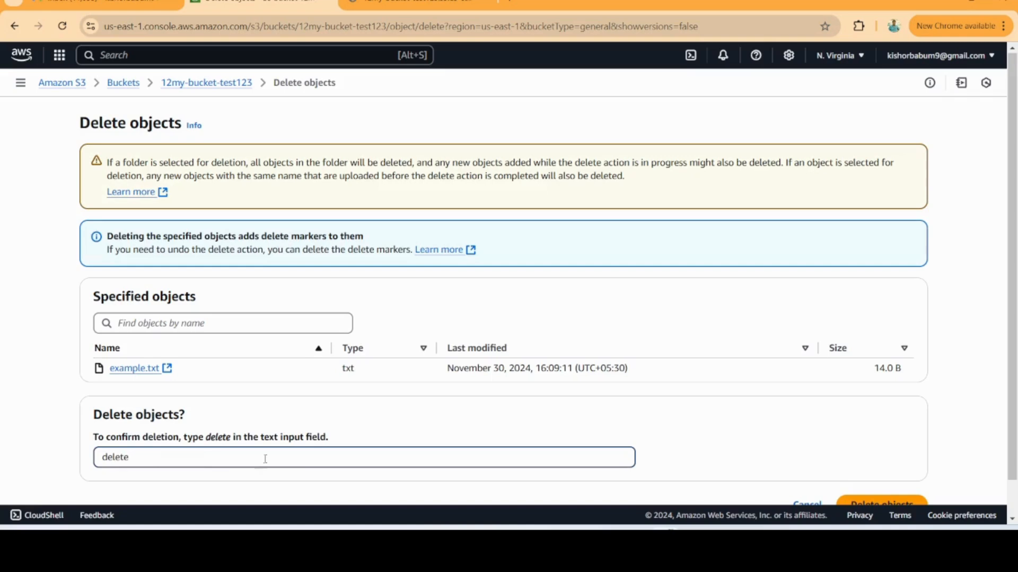
scroll(502, 365, "down", 1)
left_click(909, 469)
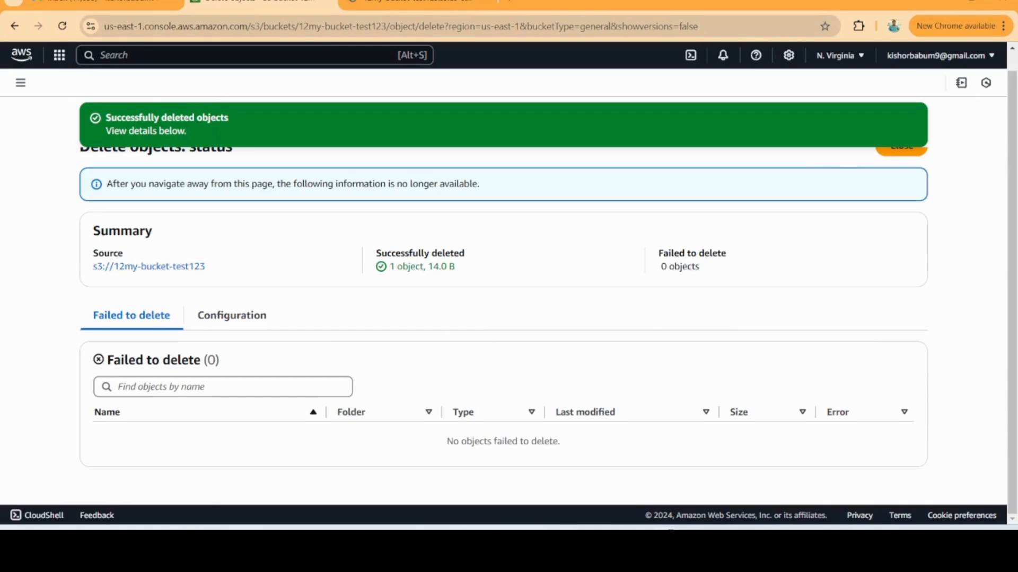
- Switch to Notepad, add a fifth line reading 5 to example.txt, save it and return to the S3 console
key("alt+Tab")
key("Return")
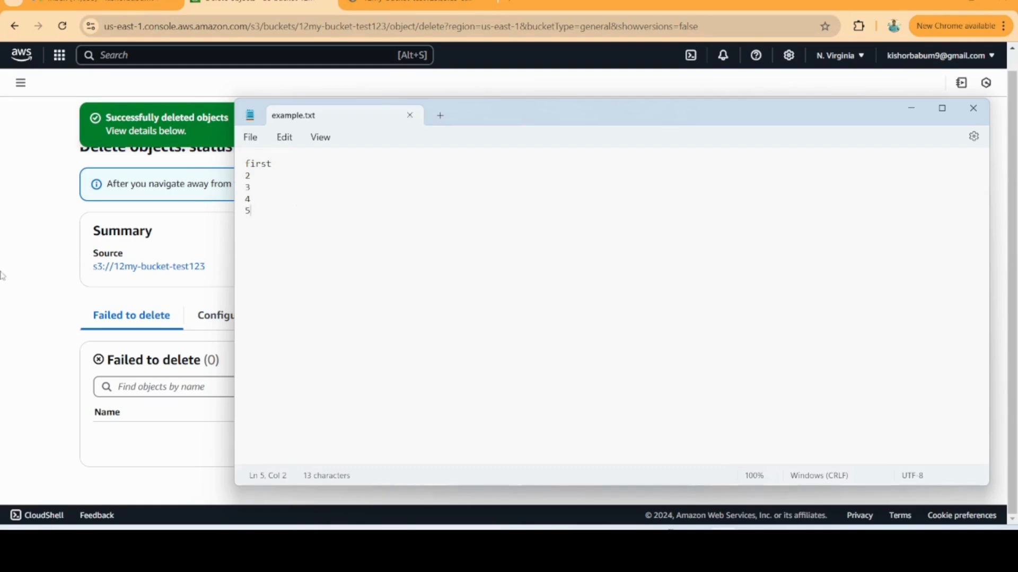
key("alt+Tab")
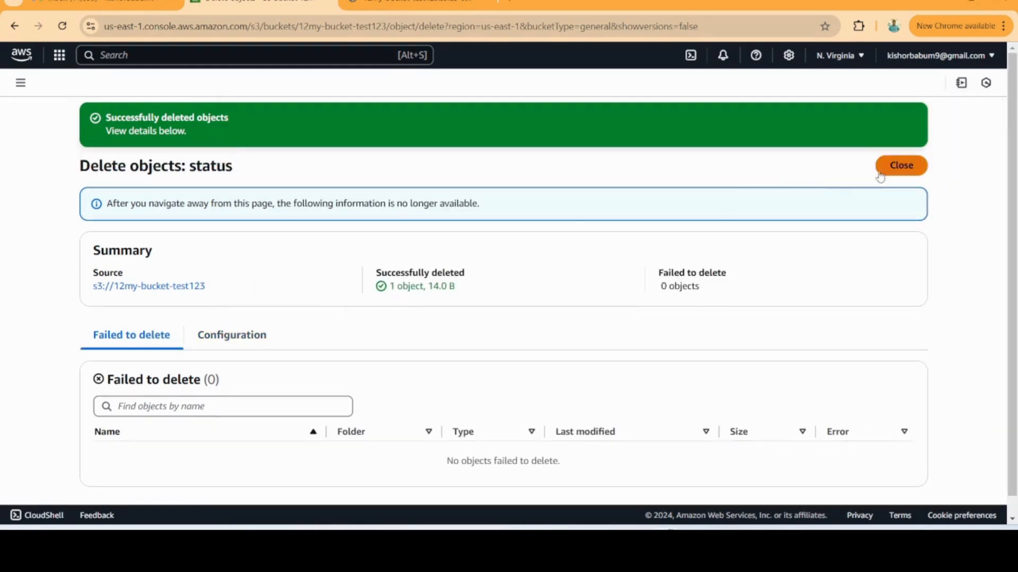
- Close the deletion status, go back to the 12my-bucket-test123 object list and reload the page to check its contents
left_click(880, 174)
left_click(878, 213)
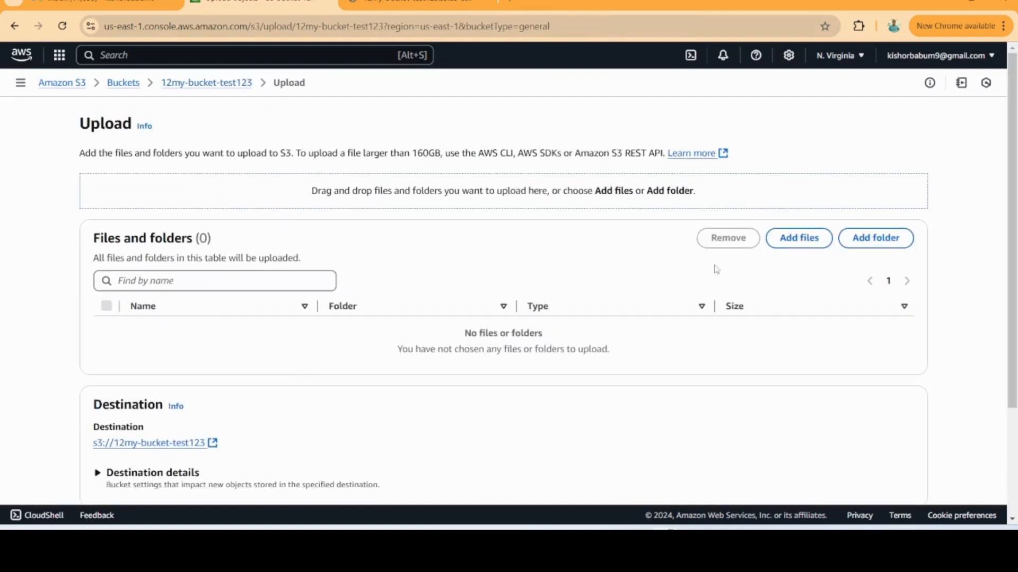
left_click(213, 83)
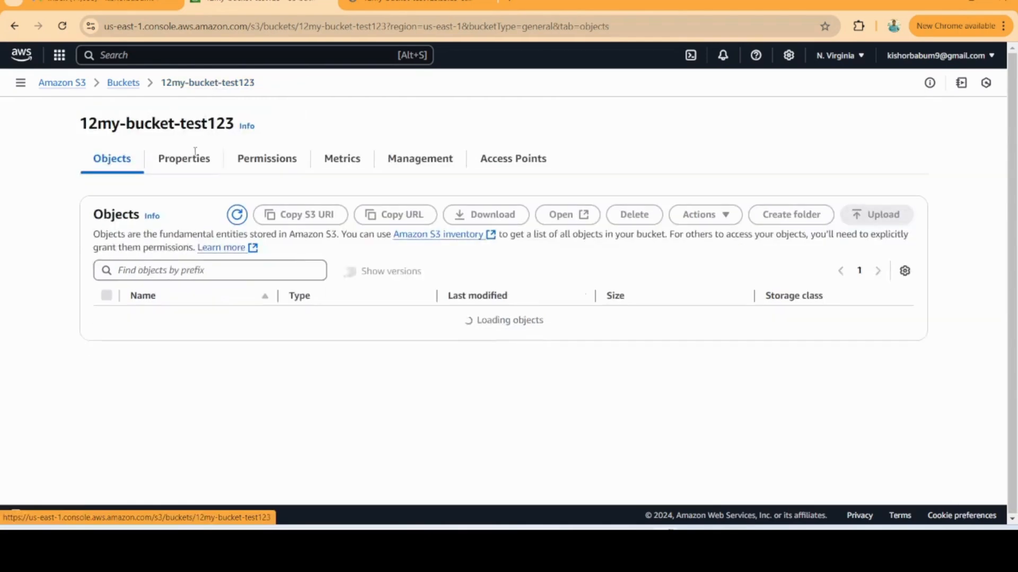
left_click(62, 26)
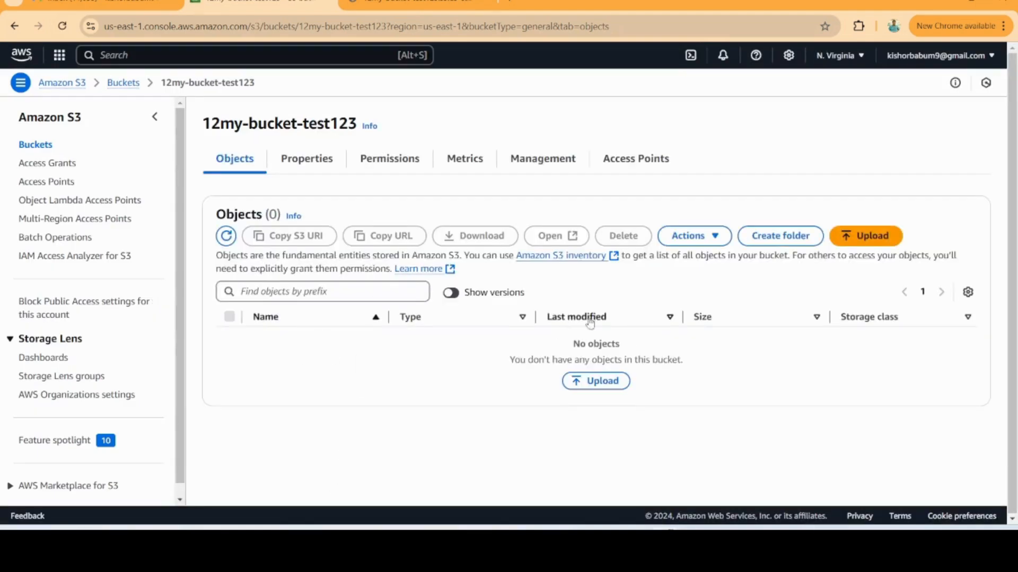
- Upload the five-line example.txt from the Desktop to 12my-bucket-test123
left_click(863, 236)
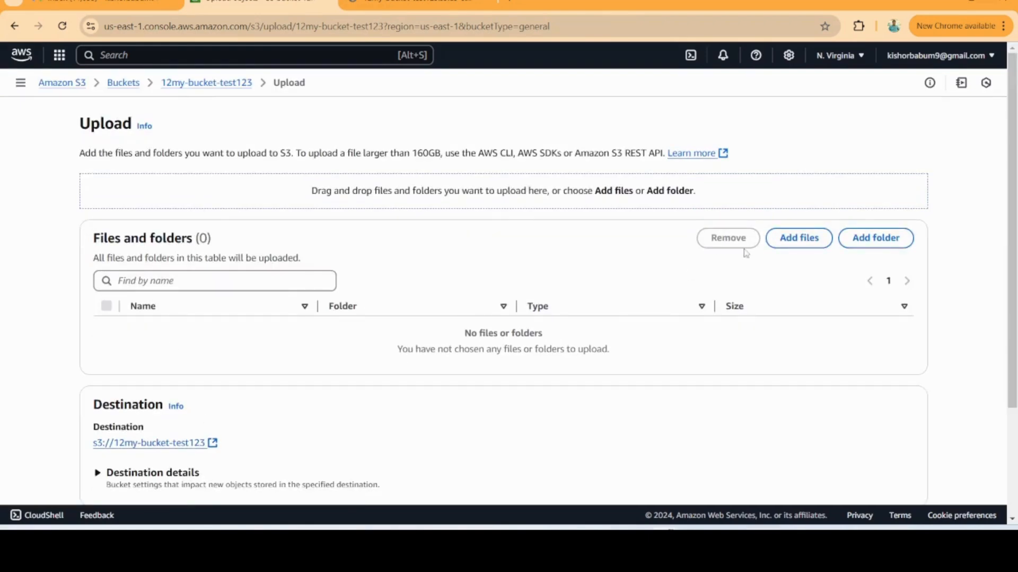
left_click(770, 245)
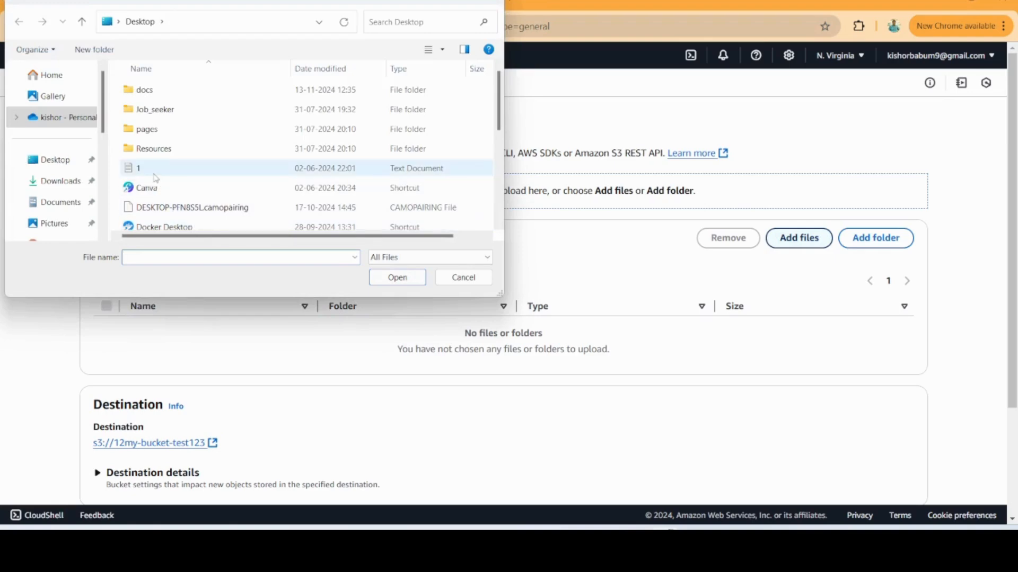
scroll(176, 205, "down", 1)
left_click(175, 201)
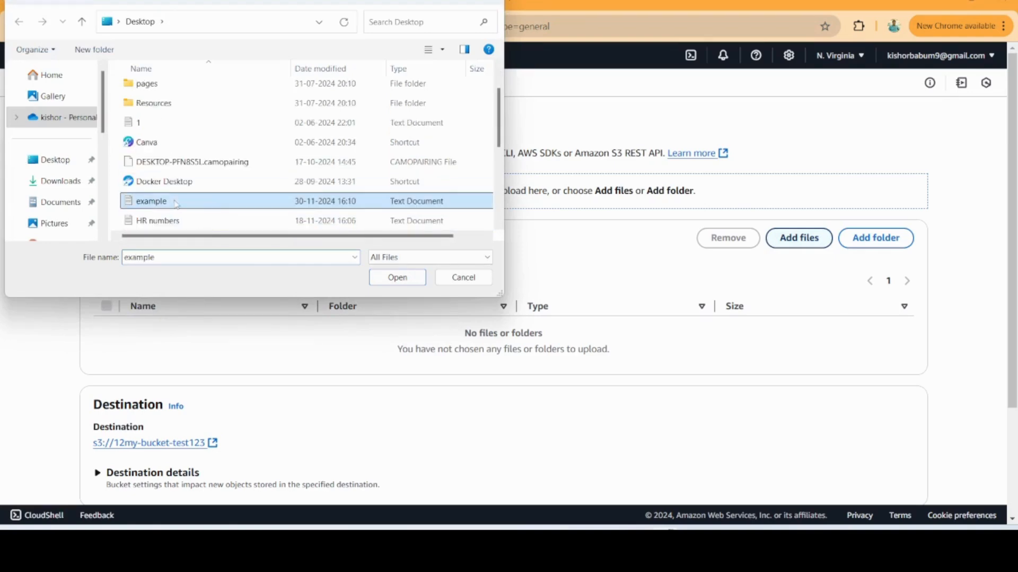
left_click(410, 278)
scroll(874, 236, "down", 3)
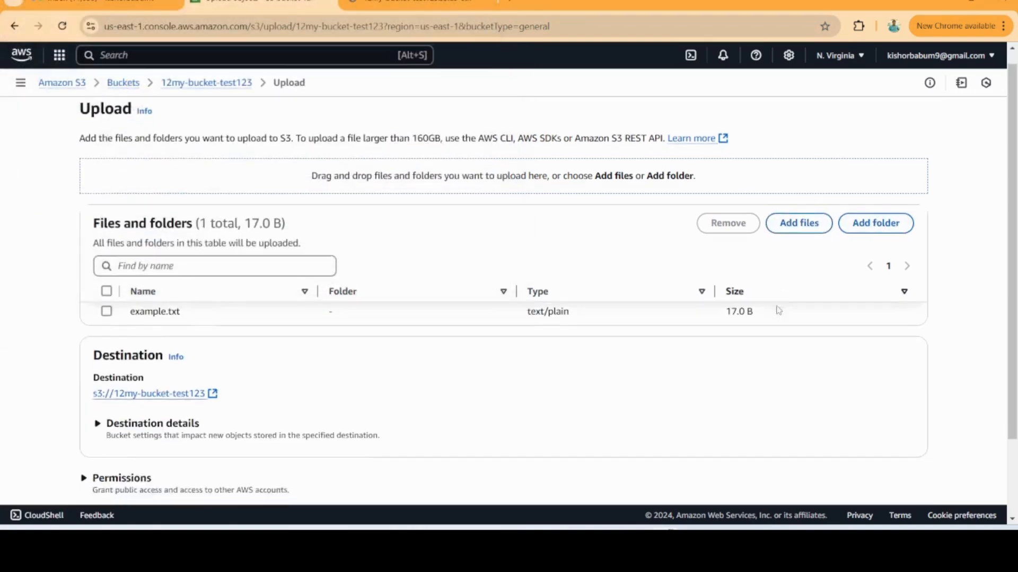
left_click(882, 464)
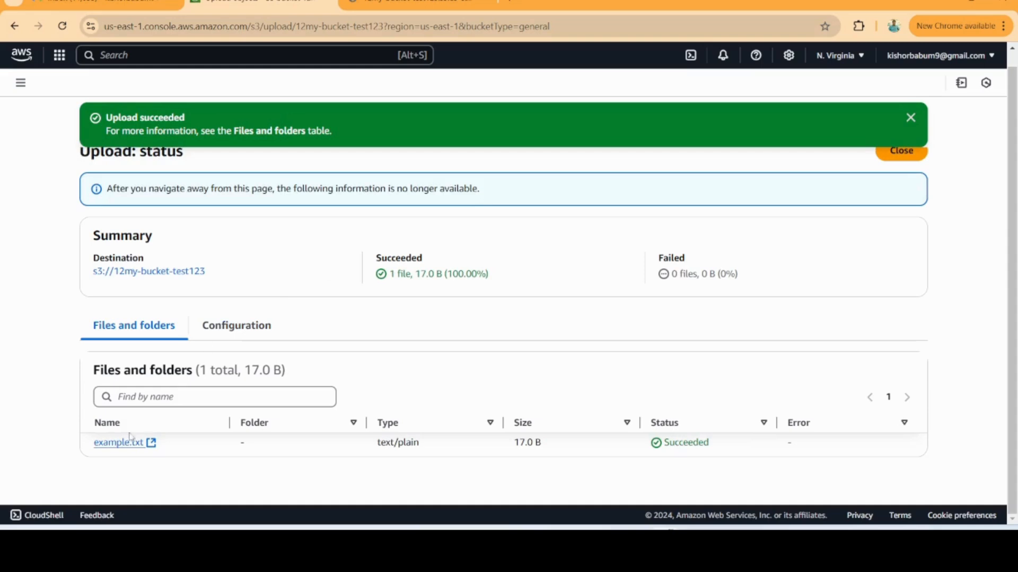
- Open the uploaded example.txt's details, copy its object URL and load it in the browser tab showing the earlier version
left_click(126, 443)
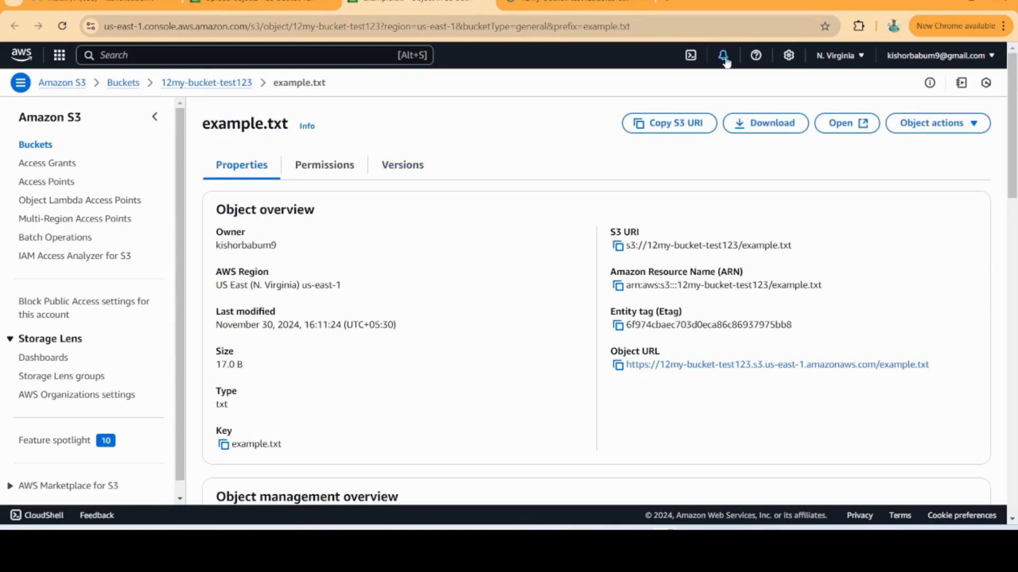
left_click(619, 365)
left_click(574, 6)
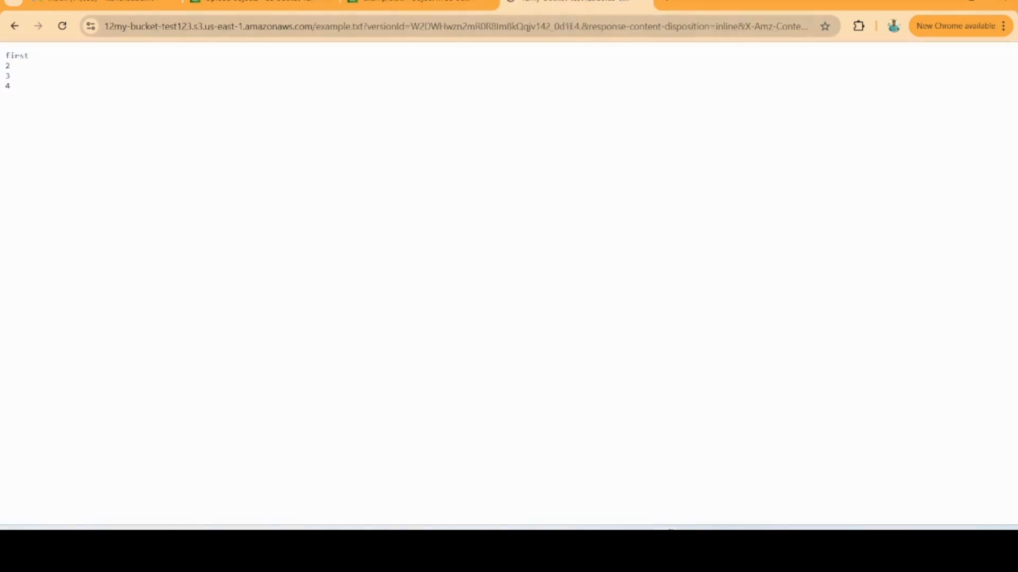
left_click(576, 27)
key("ctrl+v")
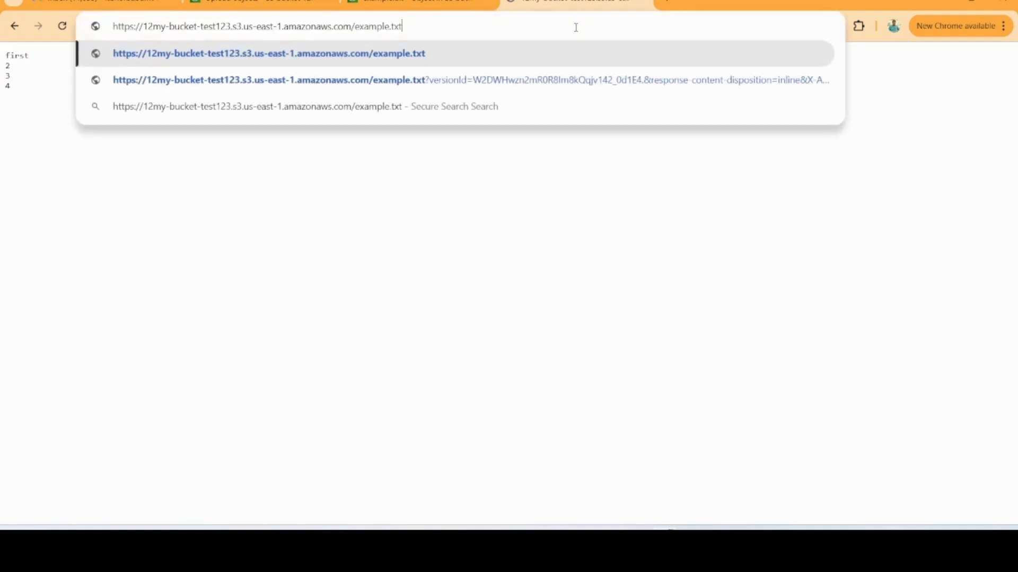
key("Return")
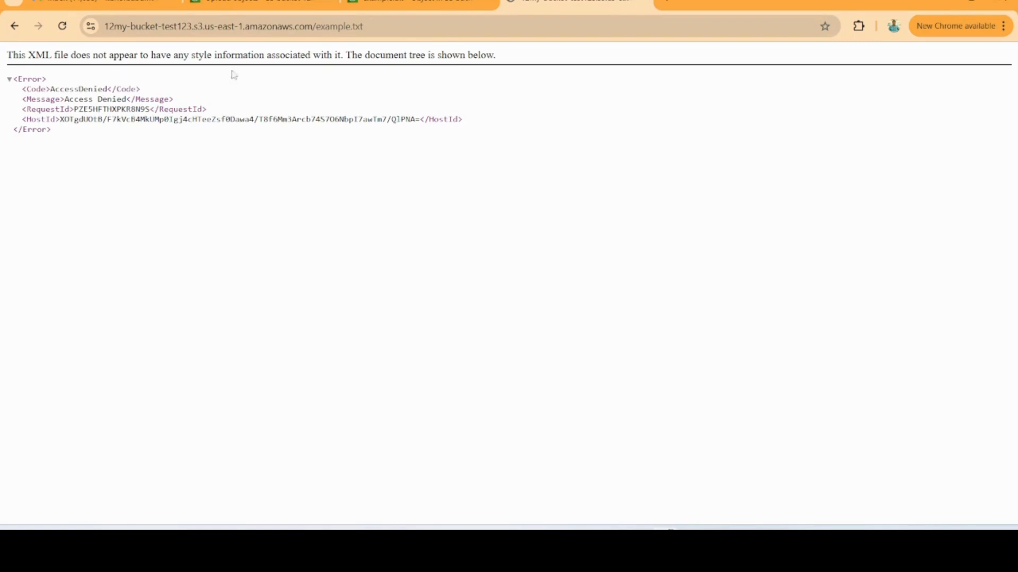
- Return to the example.txt details, create a presigned URL that expires in 1 minute, and copy the URL
left_click(424, 3)
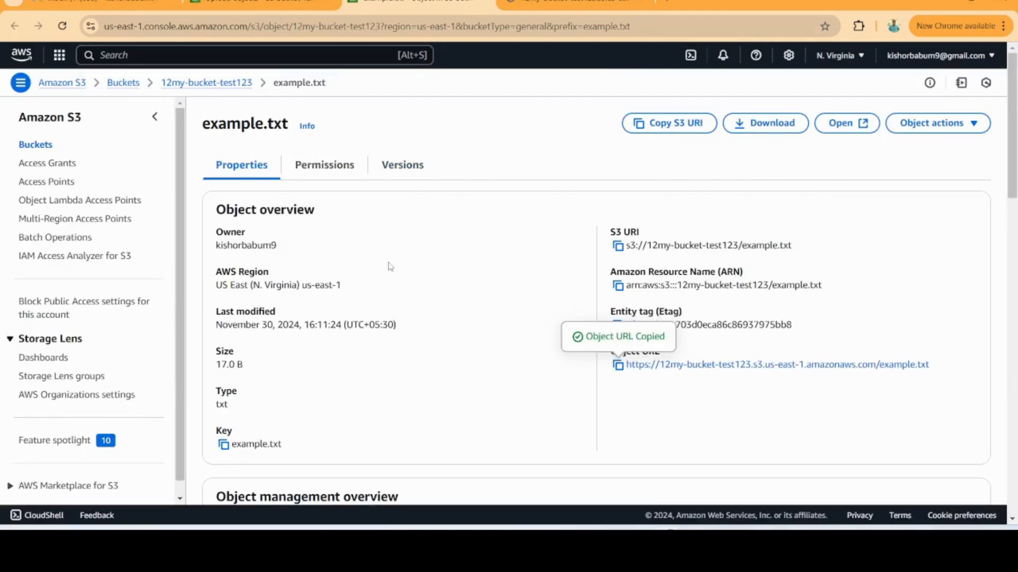
left_click(957, 126)
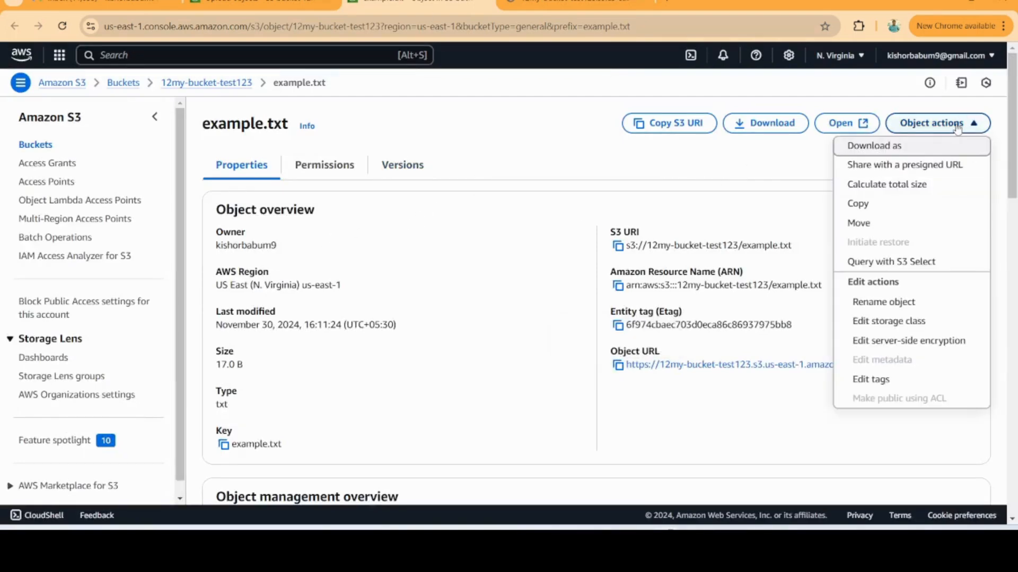
left_click(943, 166)
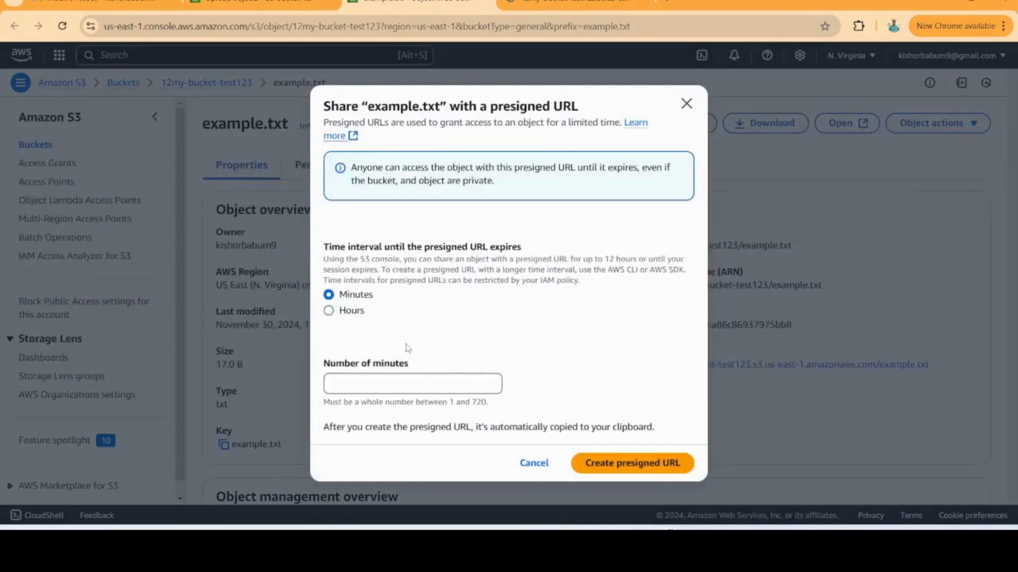
left_click(619, 464)
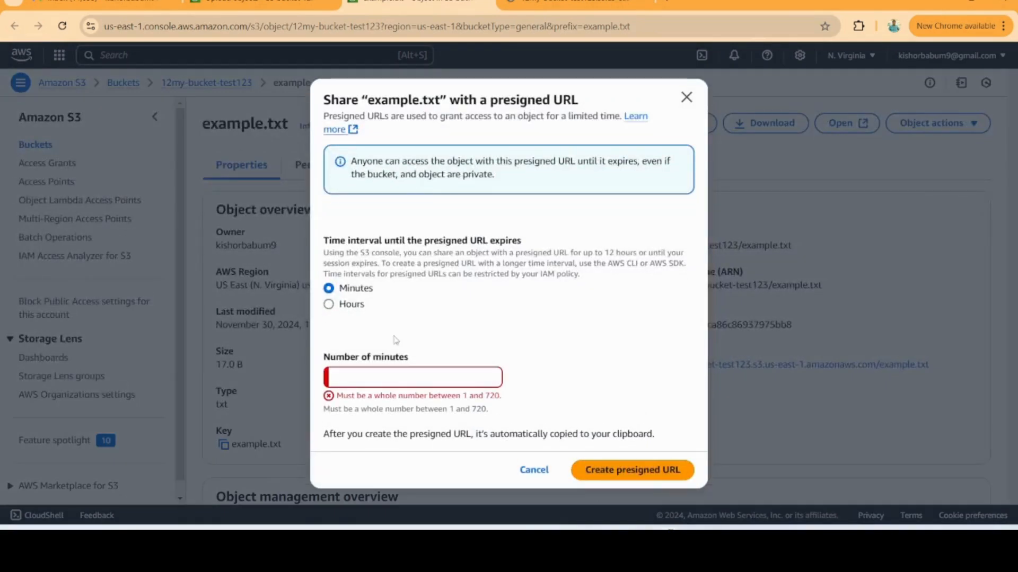
left_click(403, 374)
type("1")
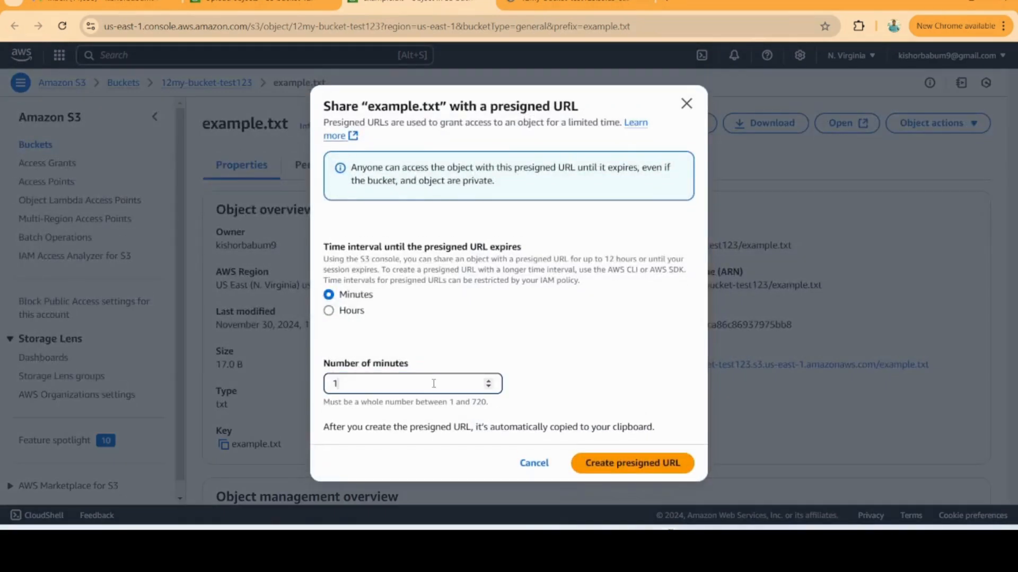
left_click(596, 464)
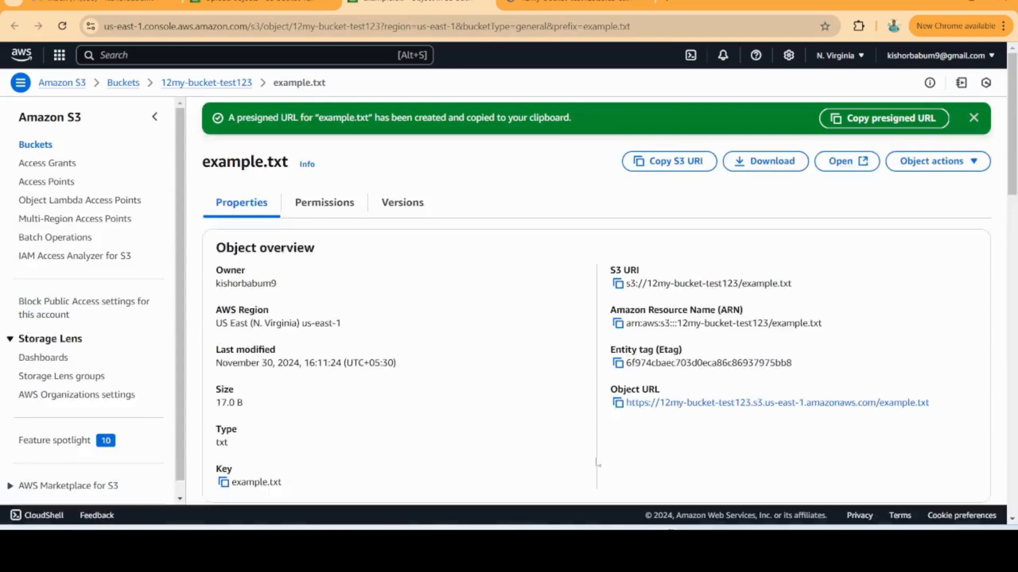
scroll(566, 357, "down", 3)
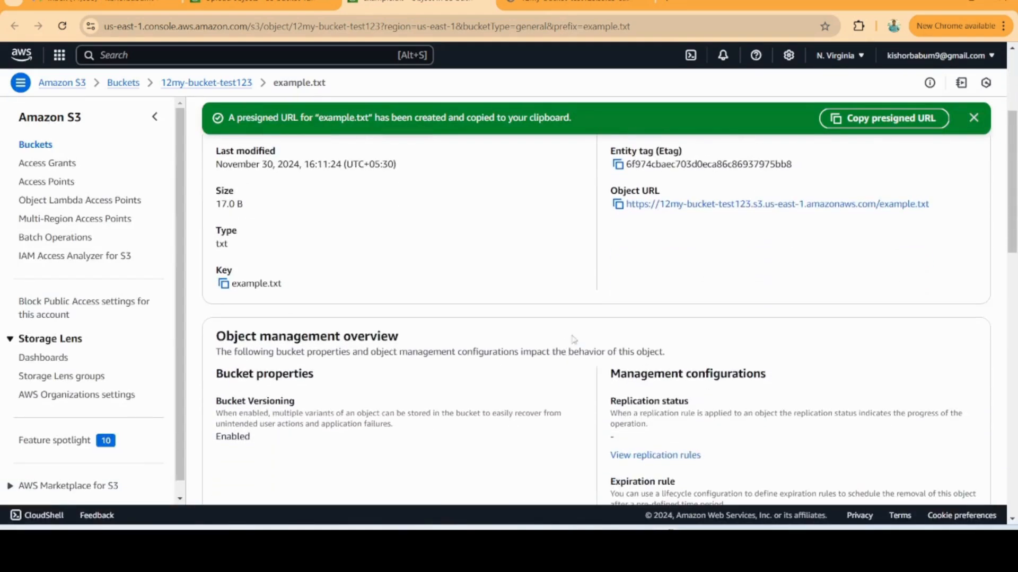
left_click(848, 119)
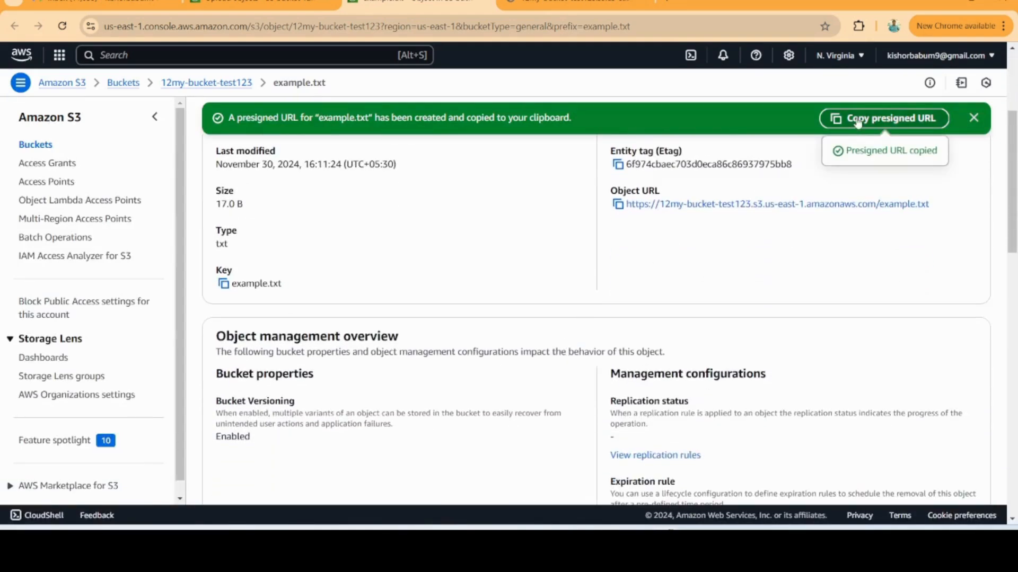
- Load the copied presigned URL in the tab showing the object URL to view the file
left_click(538, 5)
left_click(532, 28)
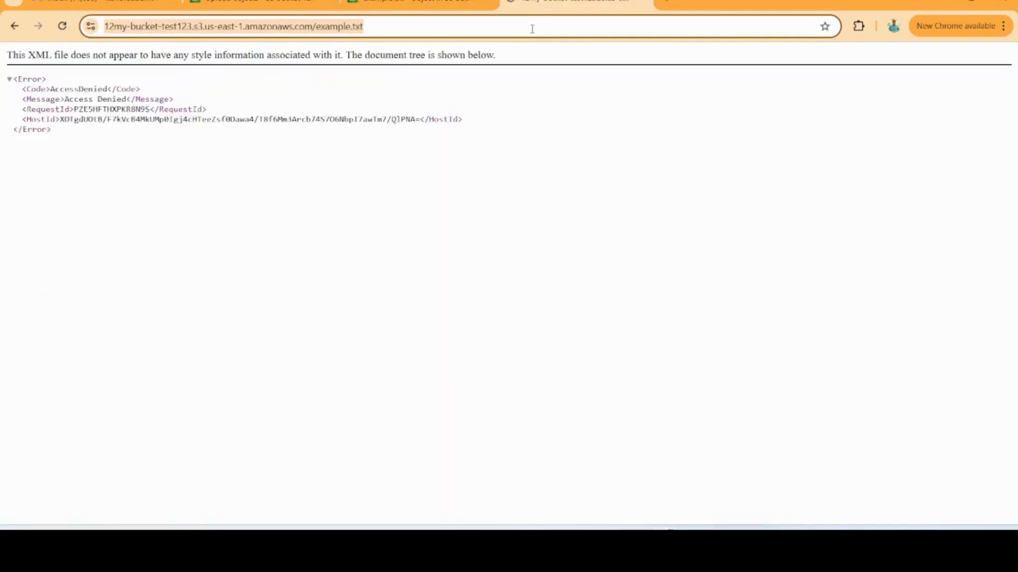
key("ctrl+v")
key("Return")
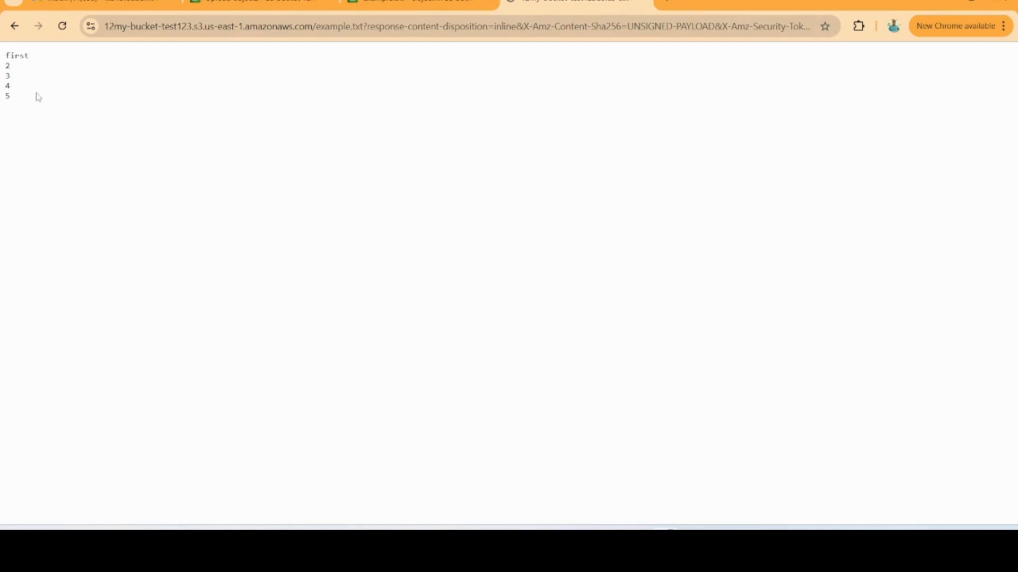
- Return to the upload status, dismiss the notification, open the 12my-bucket-test123 object list and show object versions
left_click(310, 1)
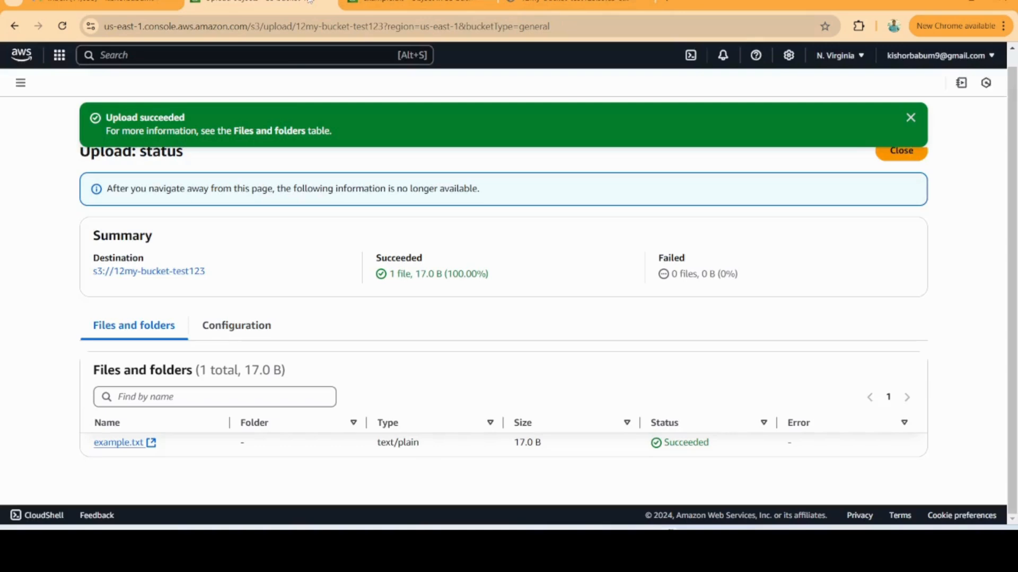
left_click(908, 118)
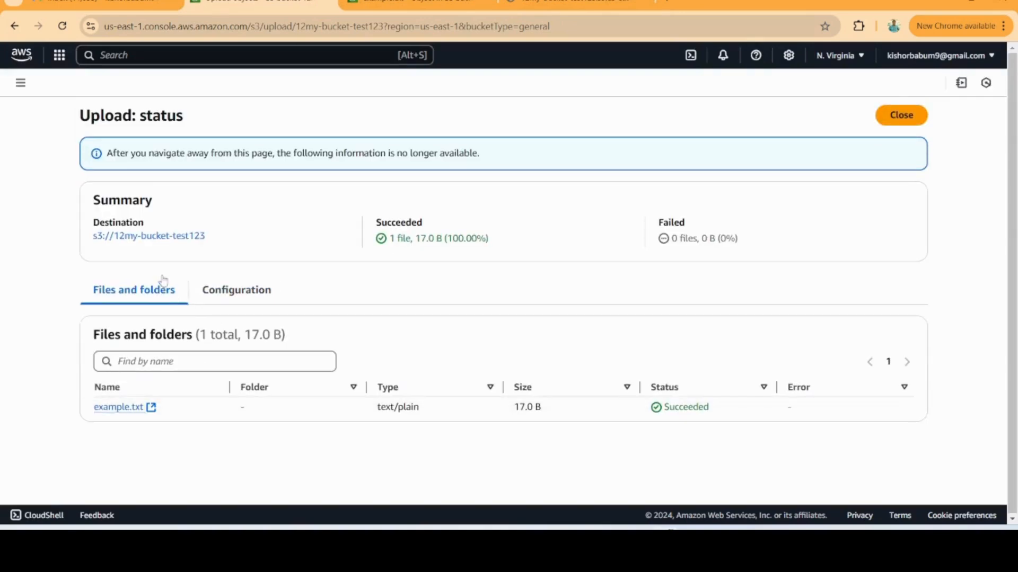
left_click(169, 236)
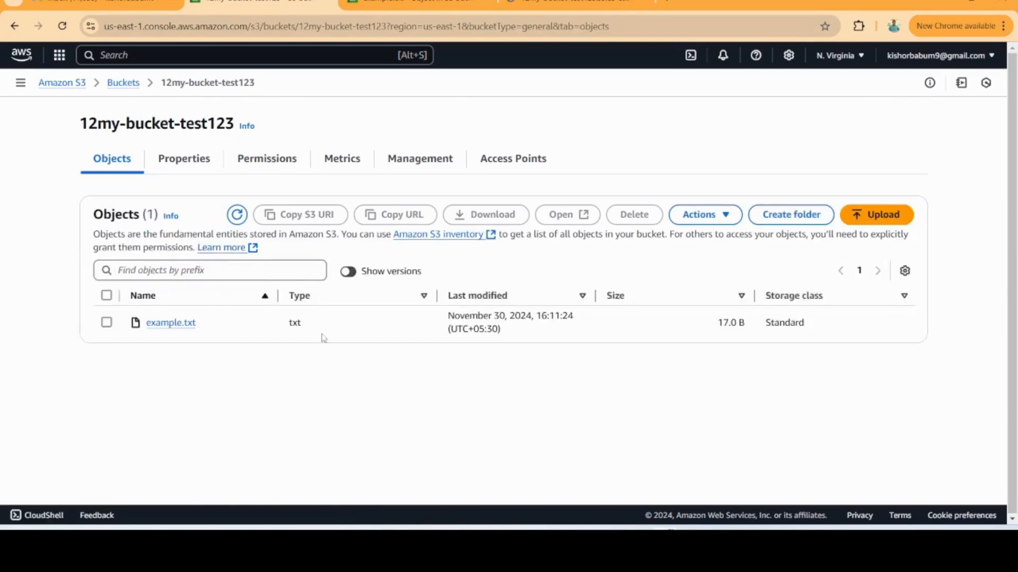
left_click(349, 272)
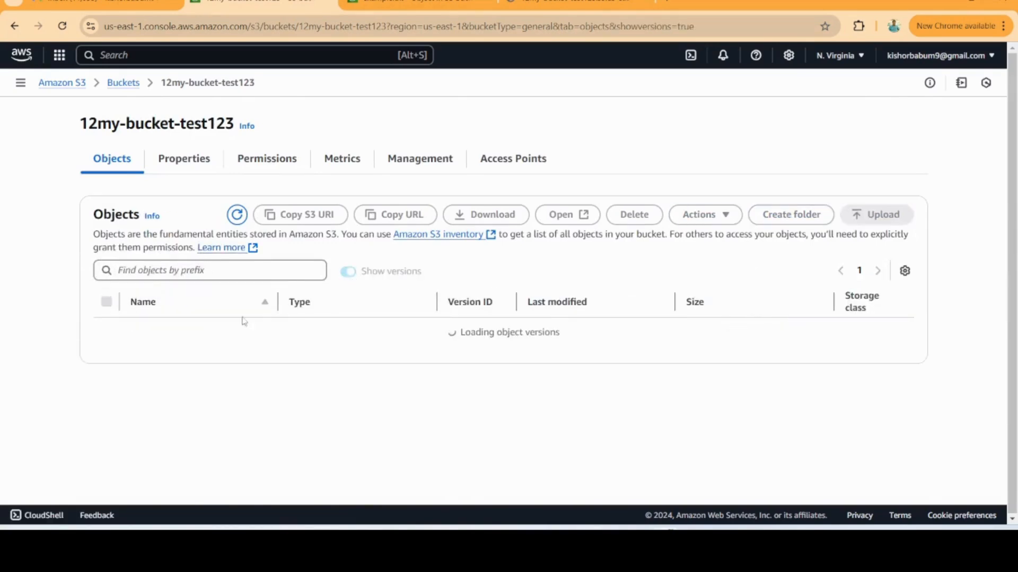
- Permanently delete the example.txt delete marker from the version list, confirming with "permanently delete", and close the deletion status
scroll(184, 244, "down", 2)
scroll(282, 318, "up", 1)
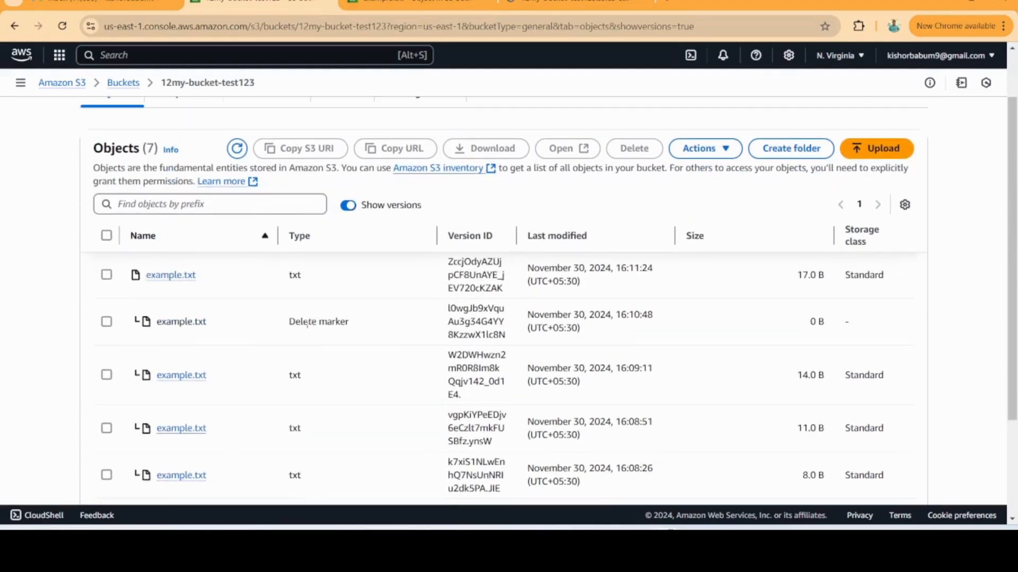
left_click_drag(290, 322, 352, 326)
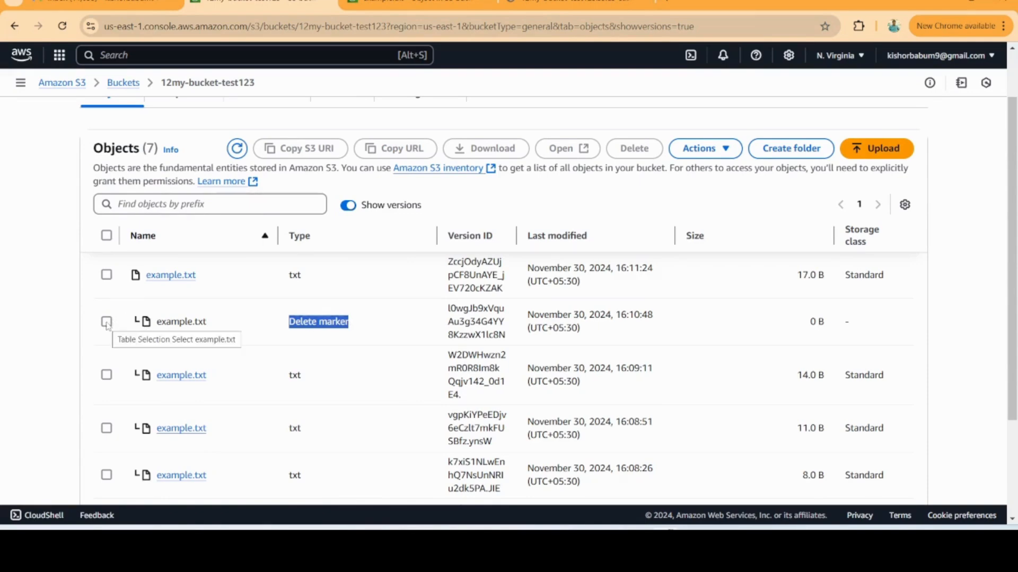
left_click(356, 332)
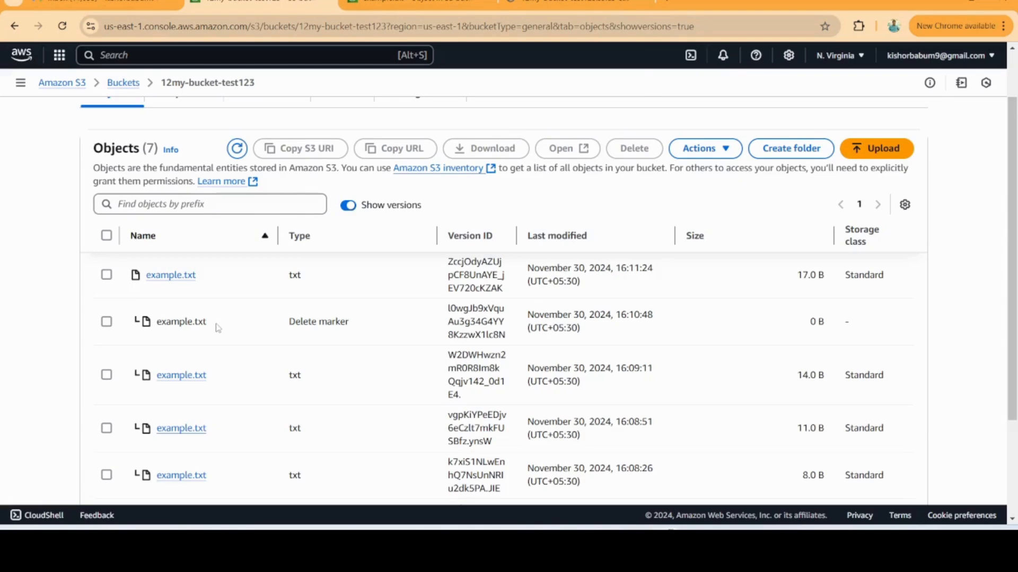
left_click(106, 323)
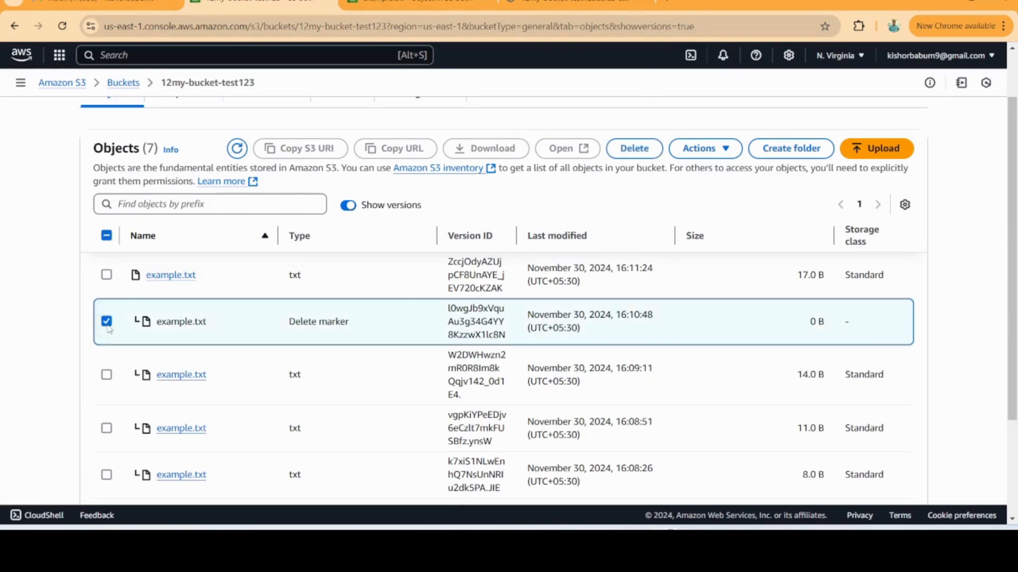
left_click(704, 151)
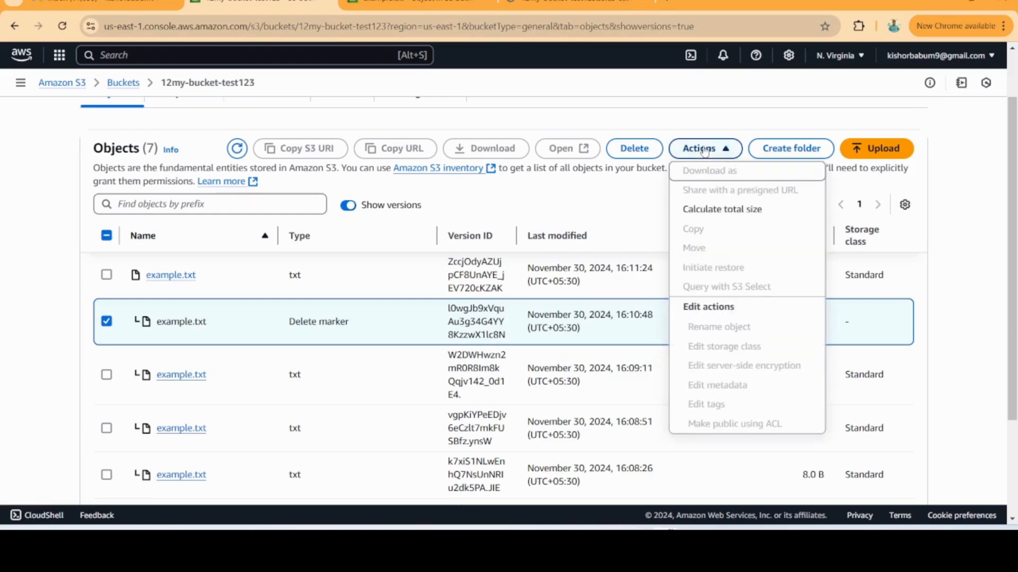
left_click(634, 149)
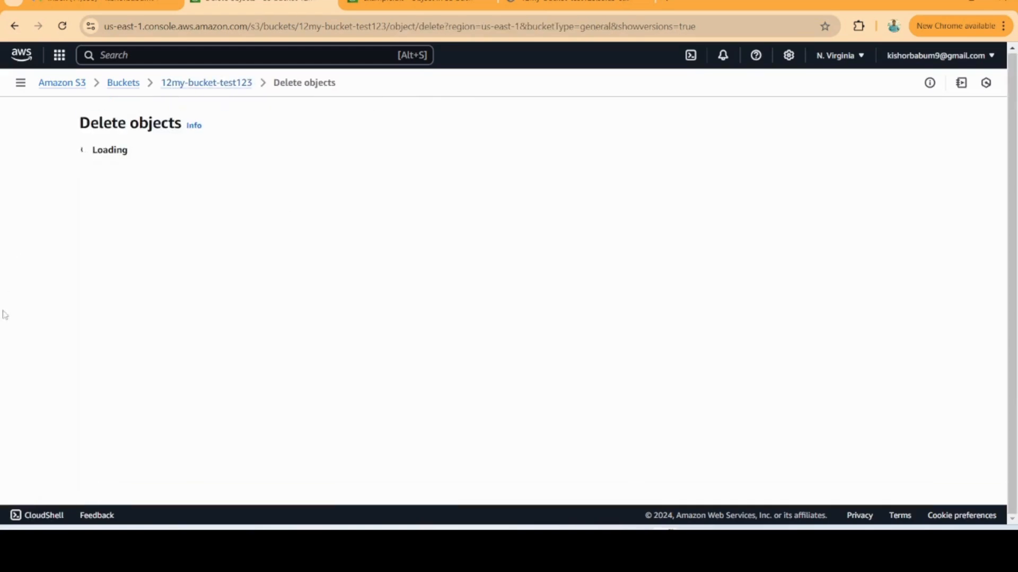
left_click(210, 416)
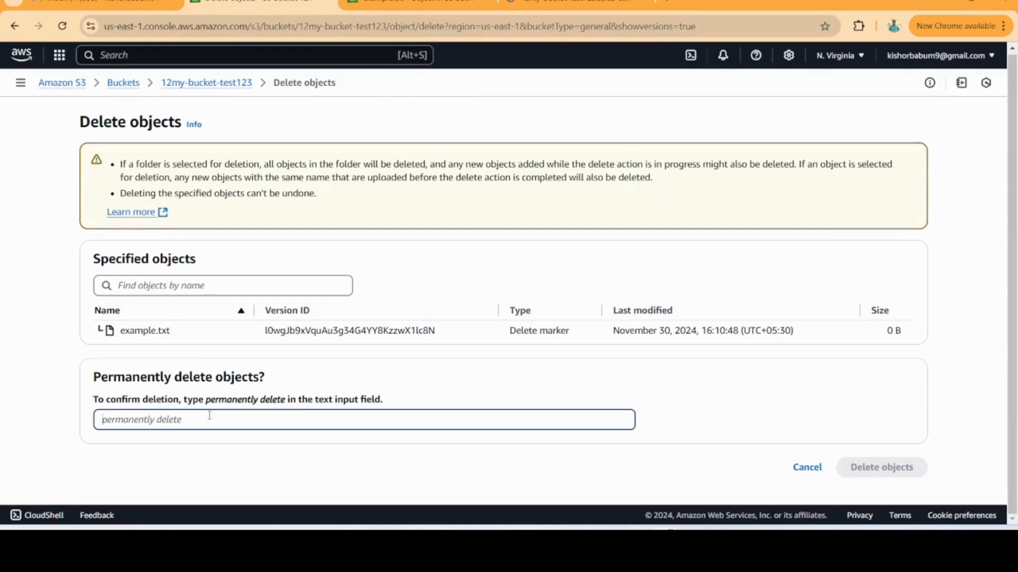
left_click_drag(285, 407, 208, 408)
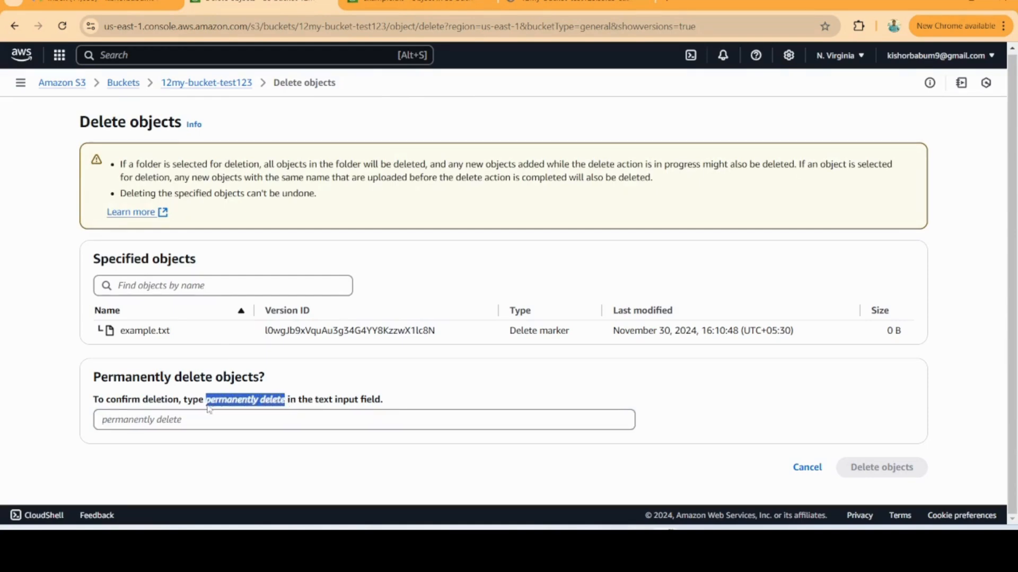
left_click(114, 418)
key("ctrl+v")
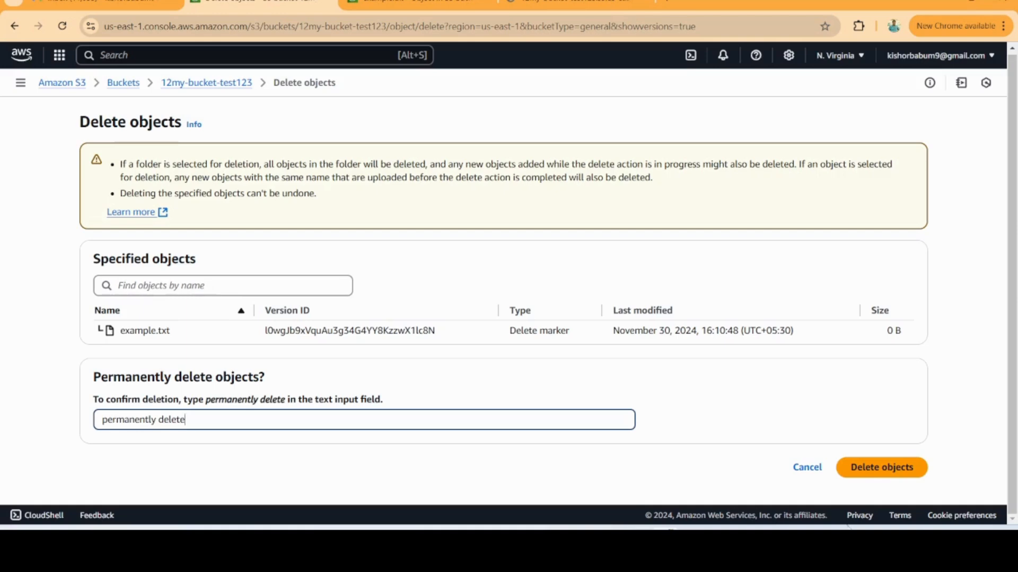
left_click(860, 473)
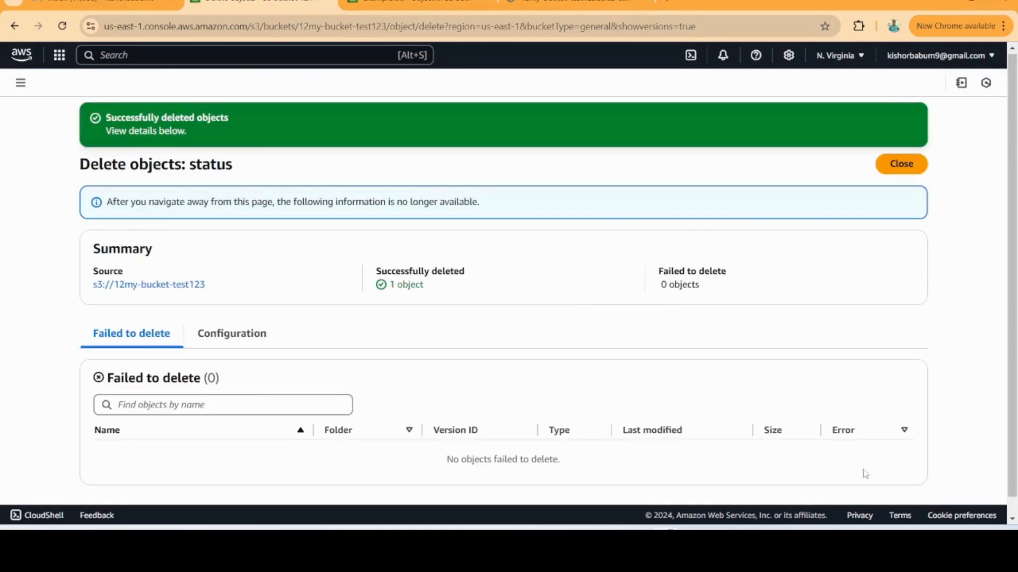
left_click(920, 166)
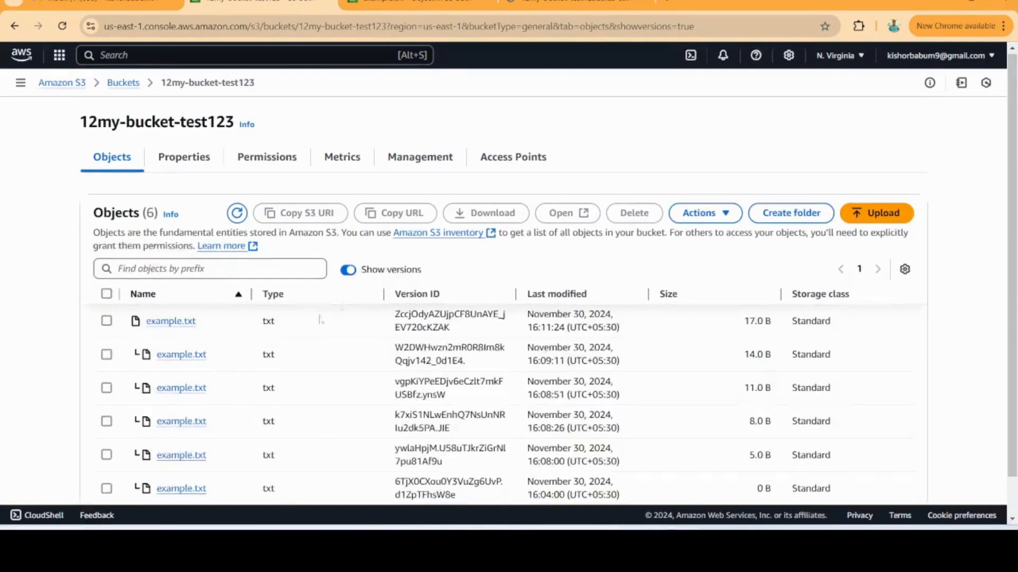
- Create a presigned URL expiring in 2 minutes for the 14.0 B version of example.txt and copy the URL
scroll(321, 321, "down", 1)
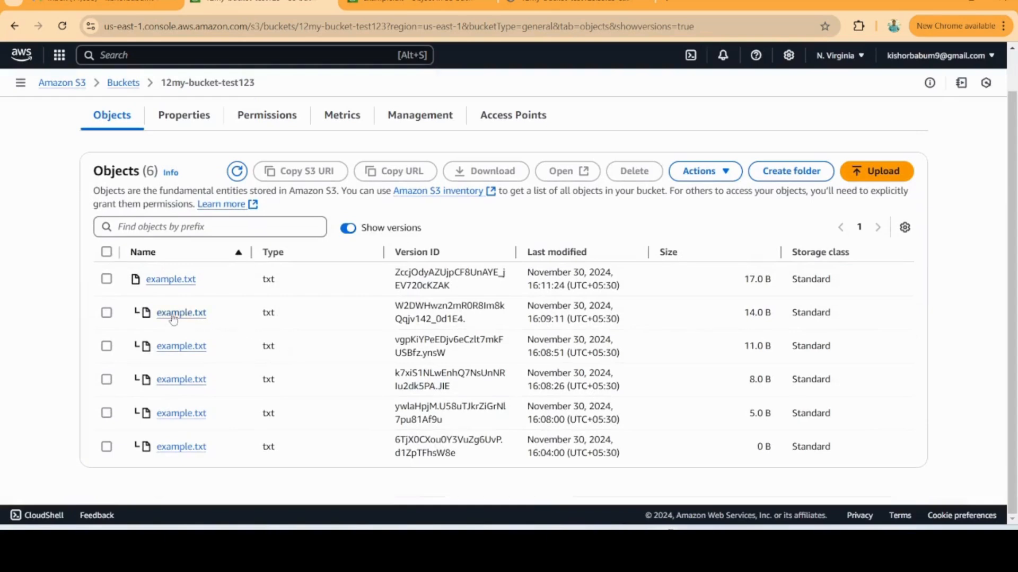
left_click(106, 312)
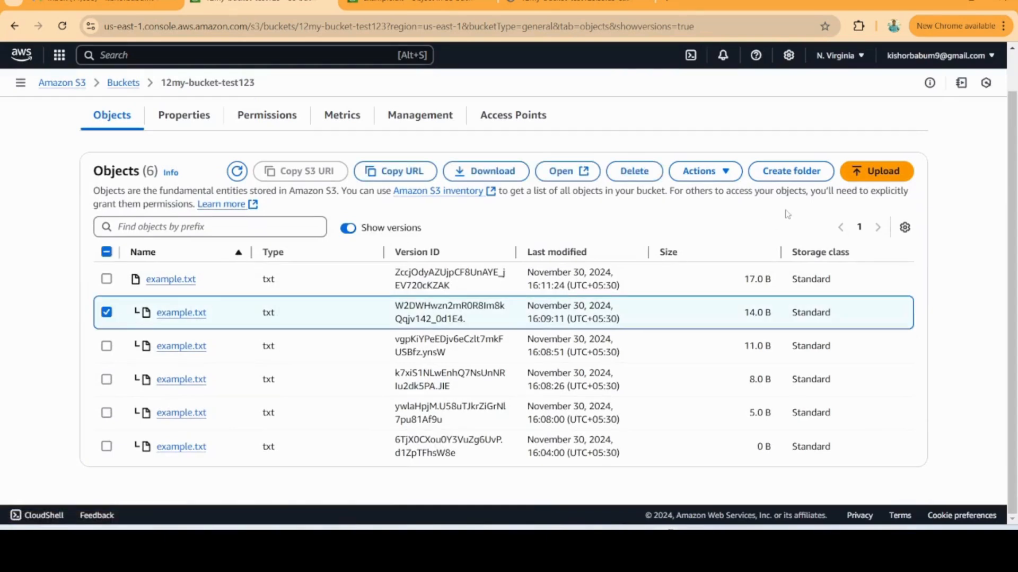
left_click(705, 171)
left_click(724, 211)
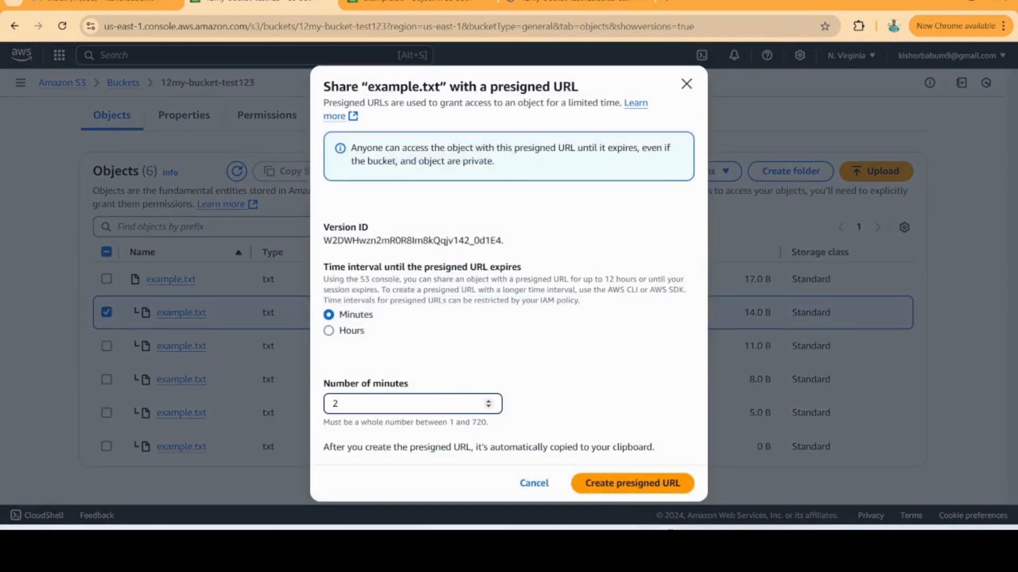
left_click(629, 483)
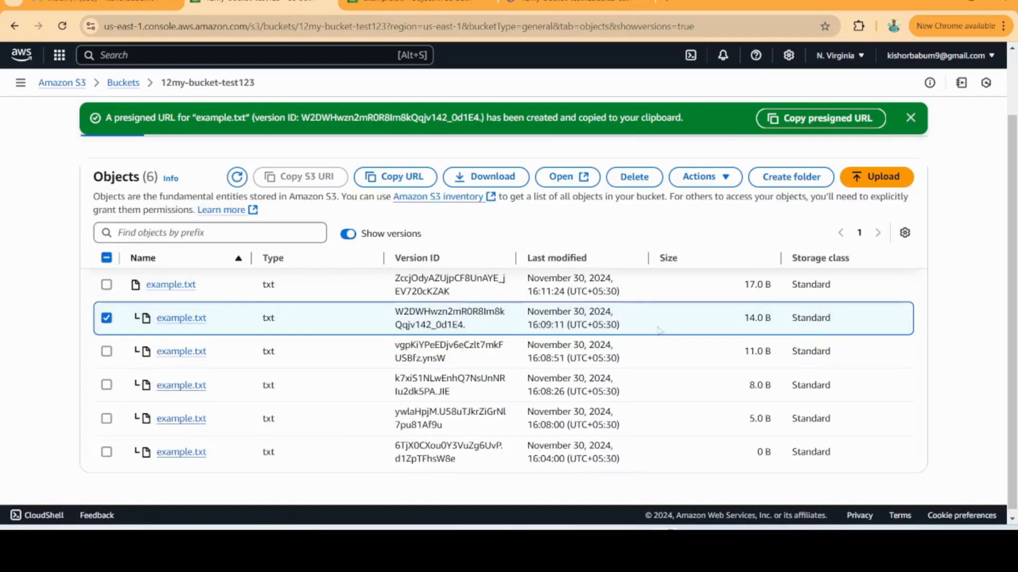
left_click(802, 119)
- Load the copied presigned URL in the tab showing the example.txt details and view the file's contents
key("ctrl+Tab")
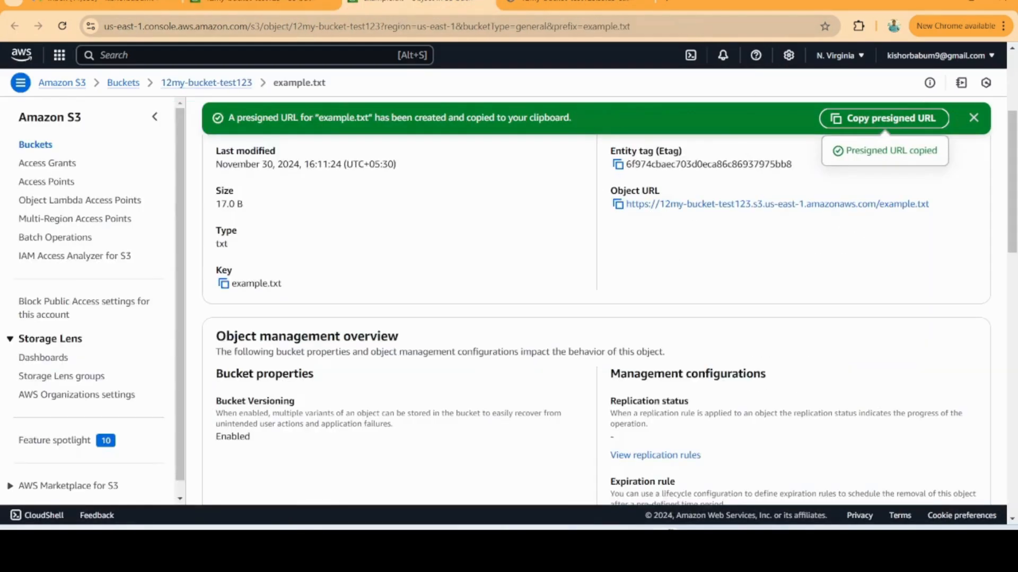
left_click(400, 25)
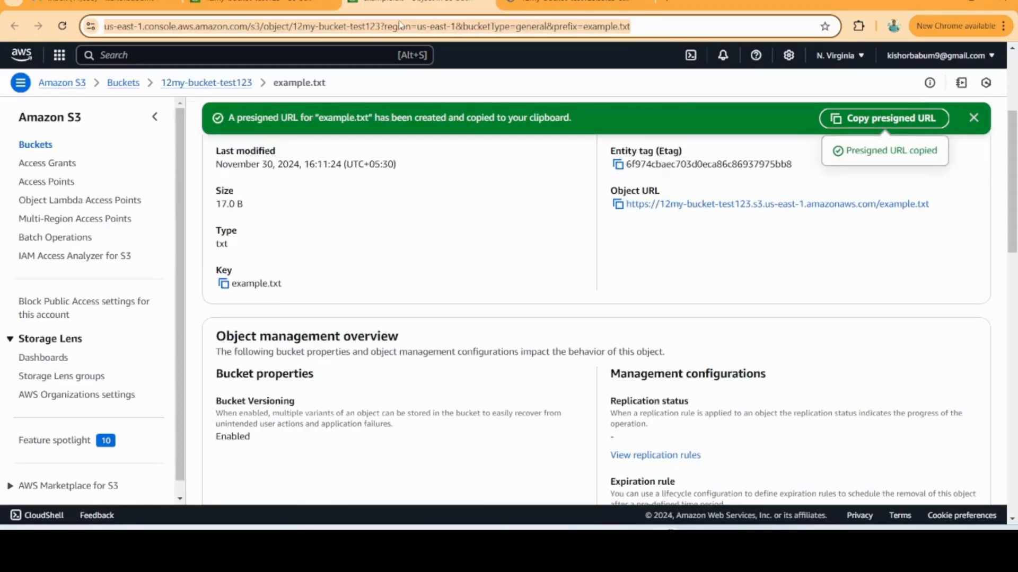
key("ctrl+v")
key("Return")
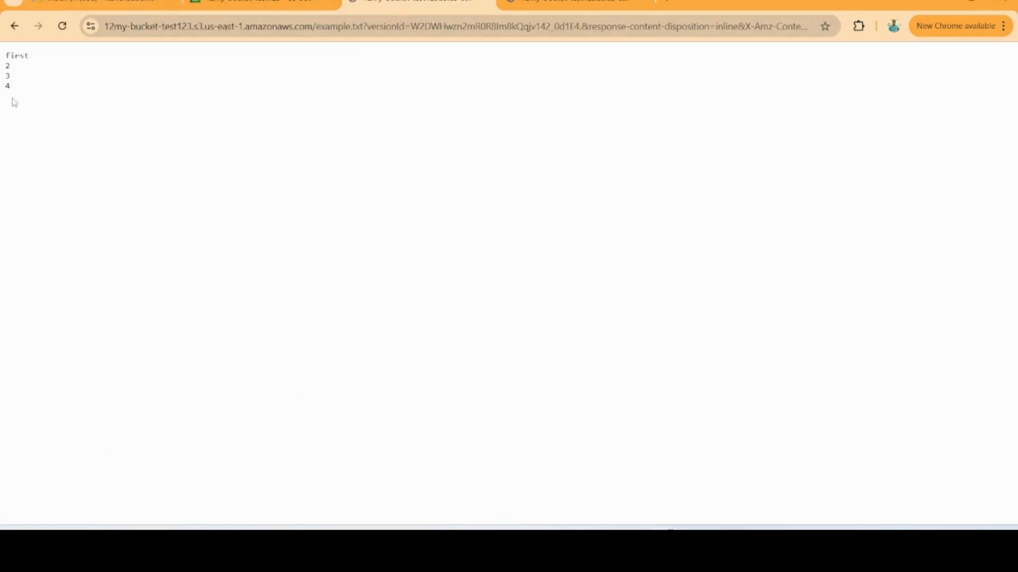
left_click_drag(16, 88, 2, 53)
- Return to the object versions tab, open the 123mybucket-test-my bucket from the bucket list and reload it to check for logs
left_click(255, 4)
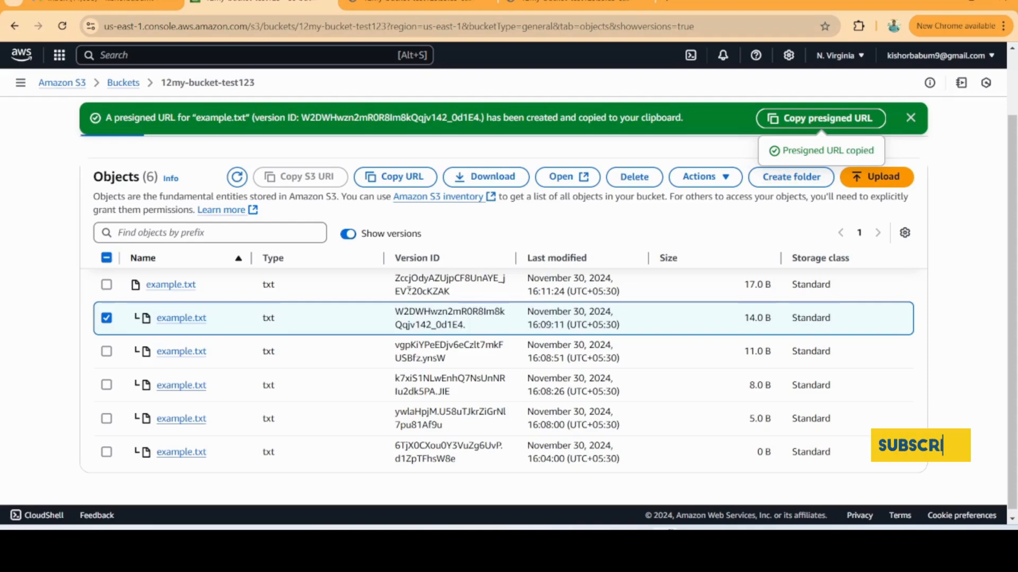
left_click(130, 85)
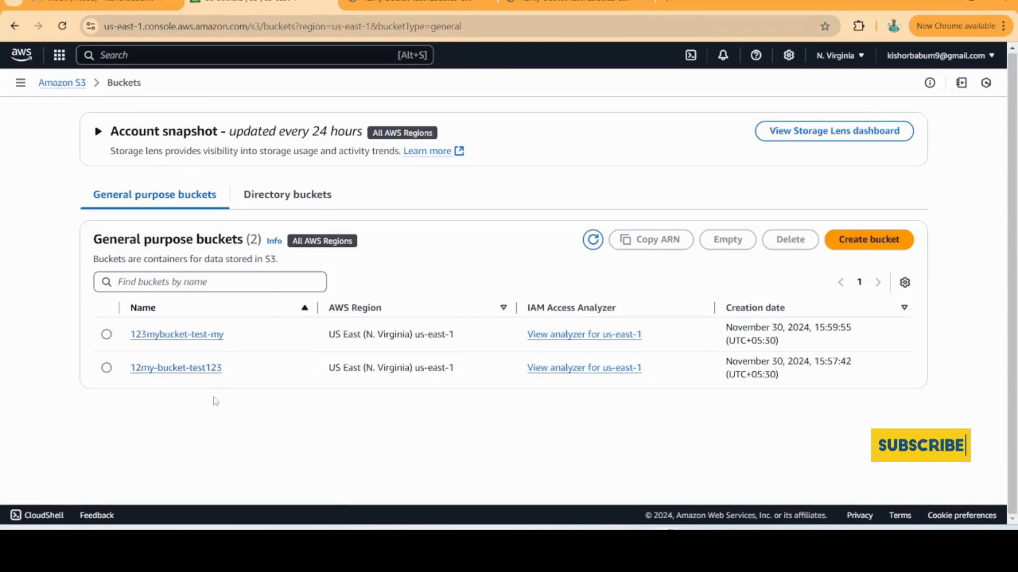
left_click(152, 338)
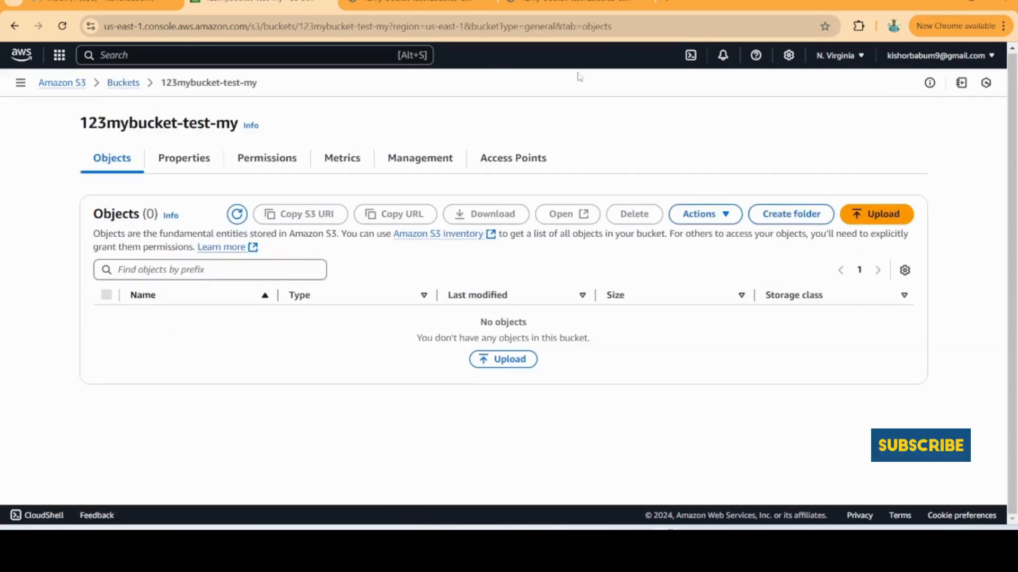
left_click(63, 28)
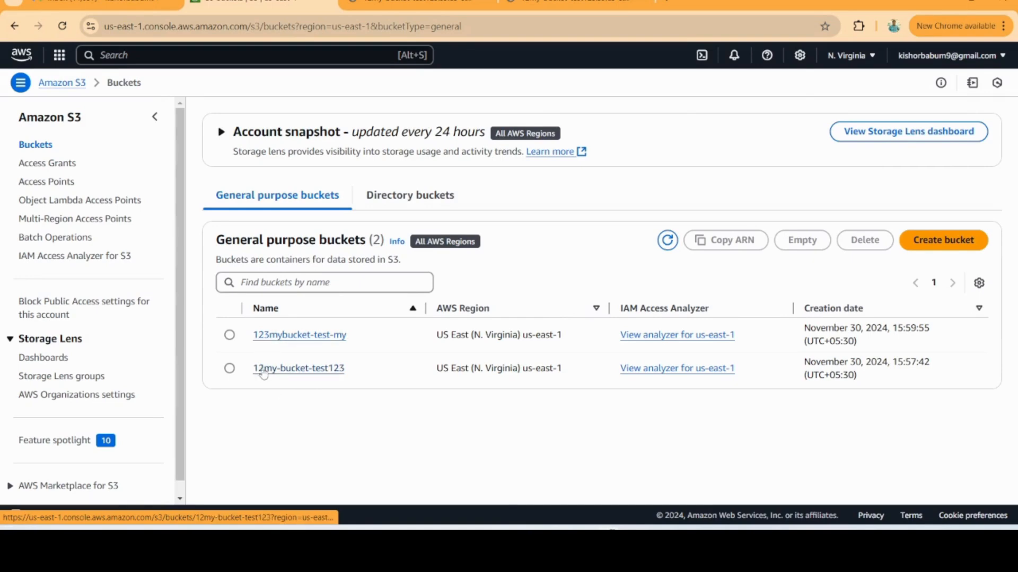
- Open 123mybucket-test-my and go down through the account ID folder, us-east-1, 12my-bucket-test123, 2024 and 11 to folder 30
left_click(264, 339)
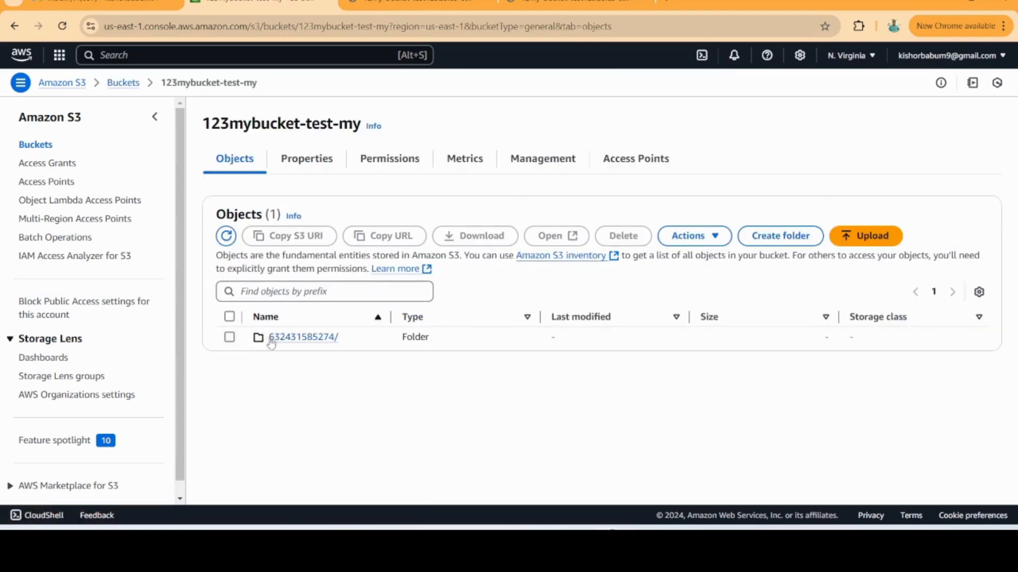
left_click(281, 339)
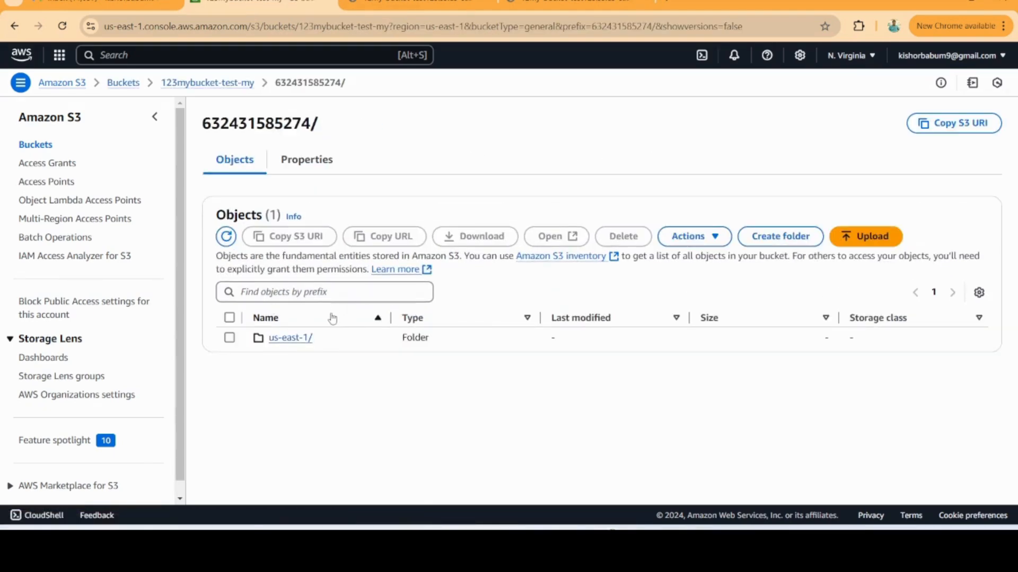
left_click(301, 340)
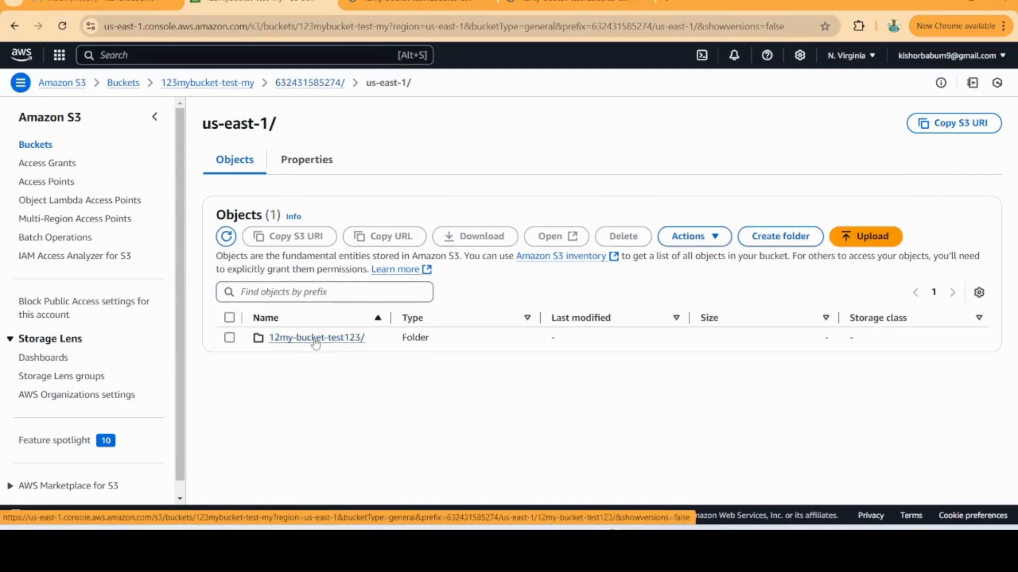
left_click(315, 339)
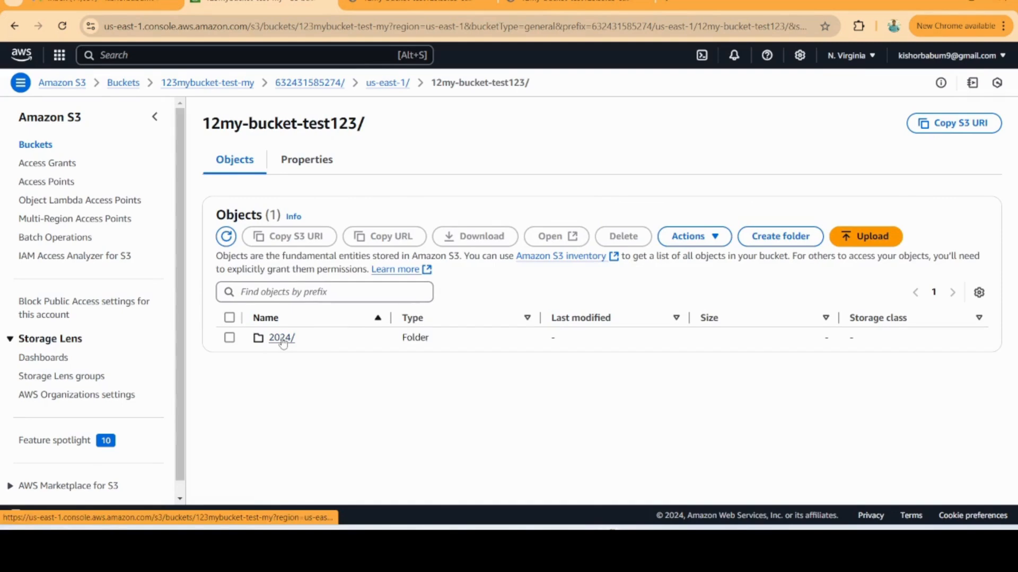
left_click(281, 339)
left_click(276, 339)
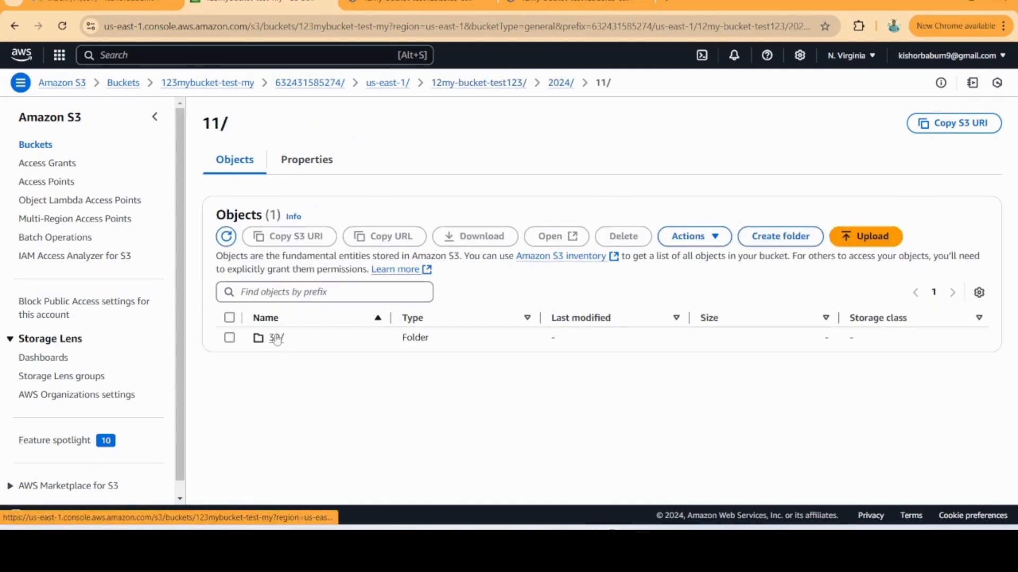
left_click(276, 339)
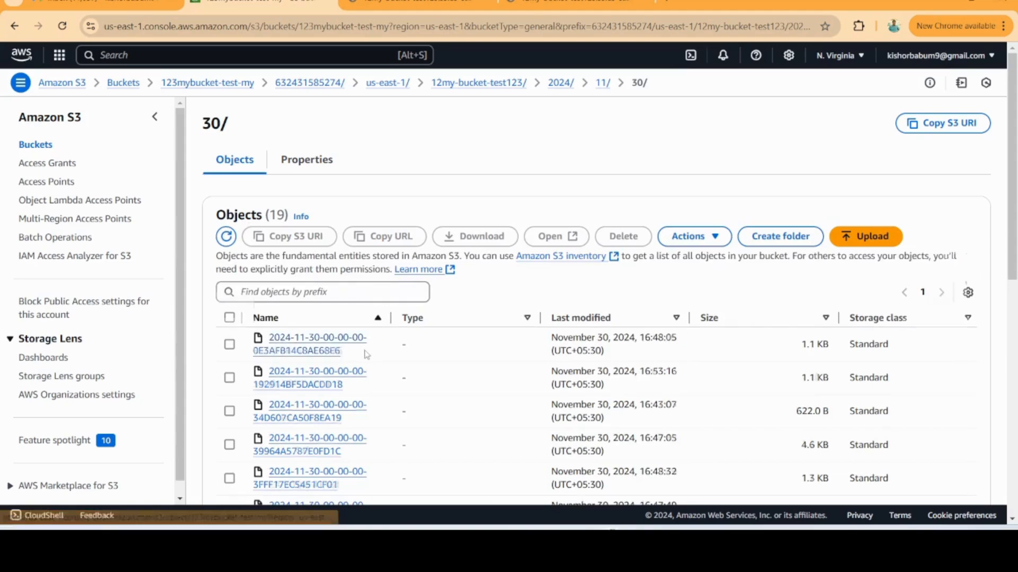
scroll(367, 354, "down", 3)
scroll(363, 357, "up", 3)
scroll(674, 223, "down", 5)
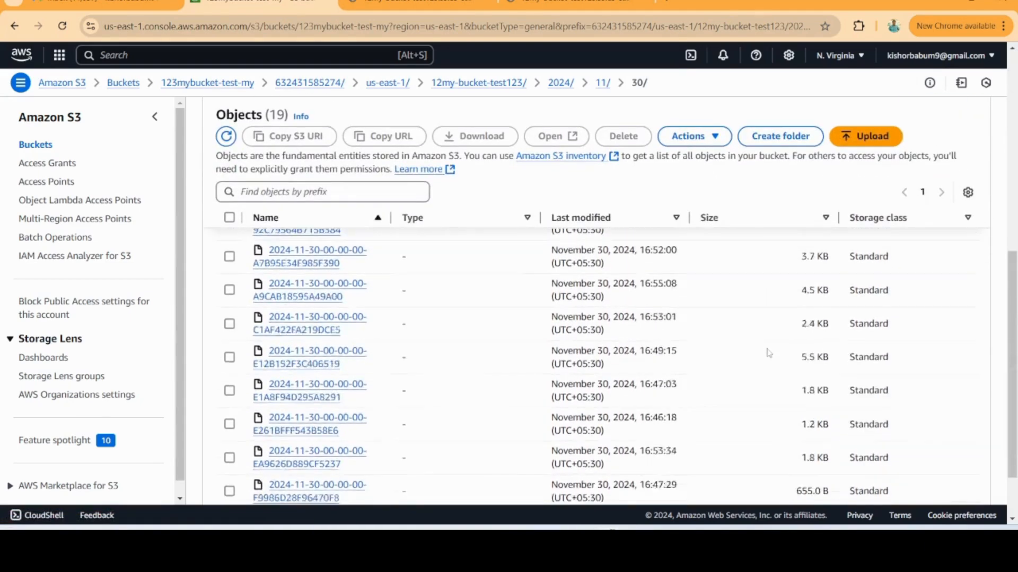
scroll(768, 354, "down", 2)
scroll(466, 345, "up", 5)
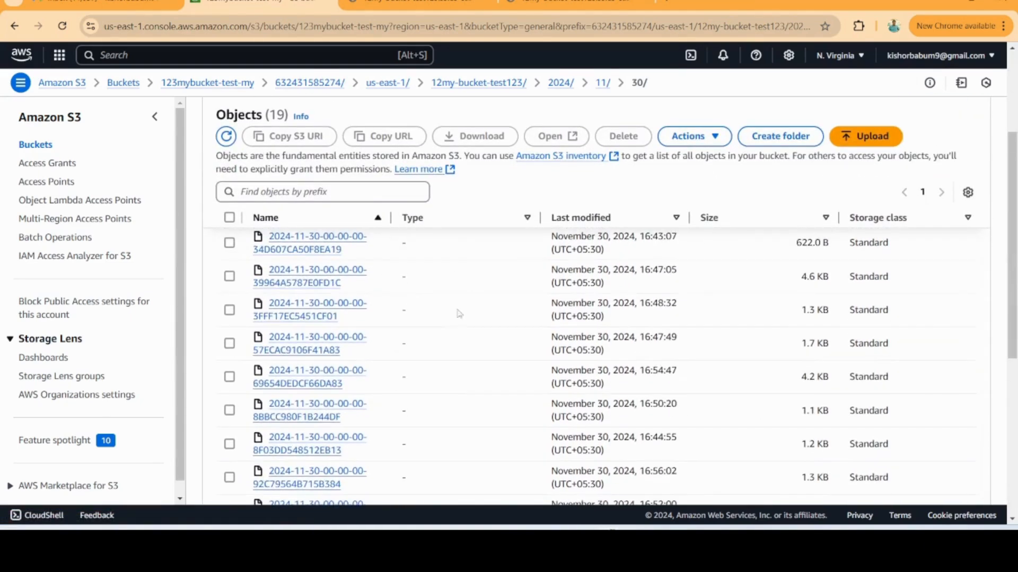
scroll(275, 271, "up", 5)
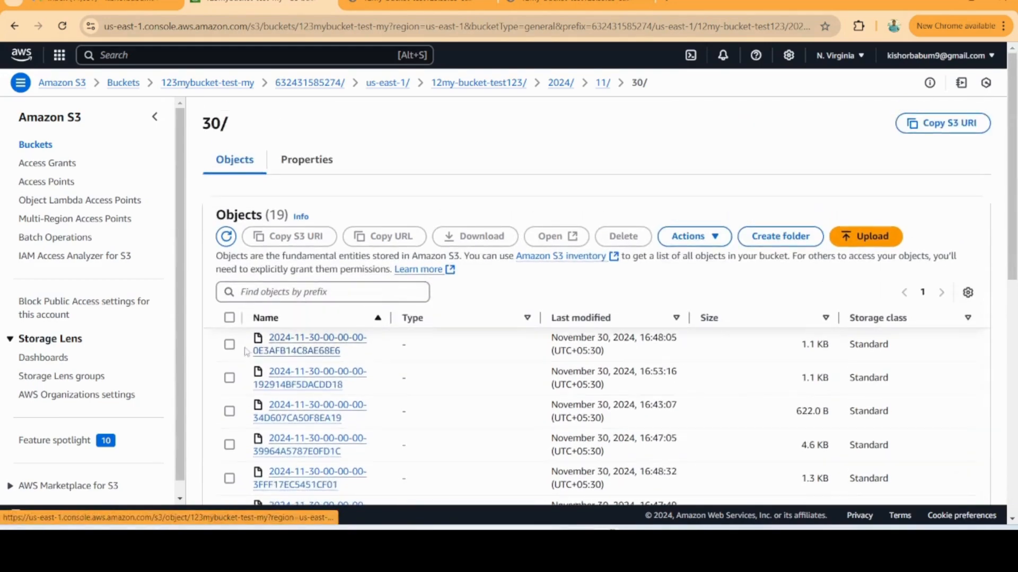
left_click(292, 349)
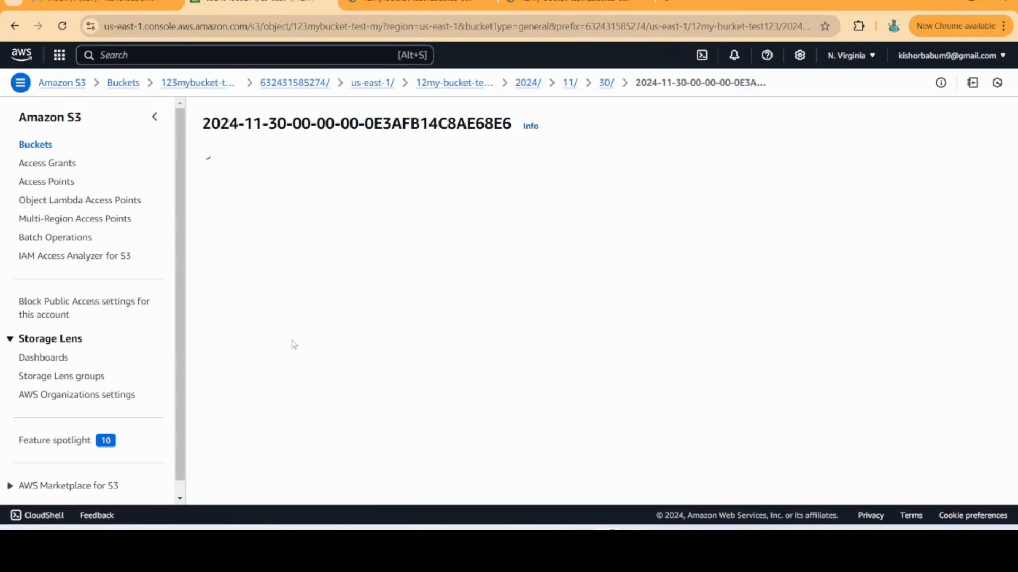
- Examine the log file's owner, AWS Region, last modified date and size in its object overview
left_click_drag(217, 240, 281, 252)
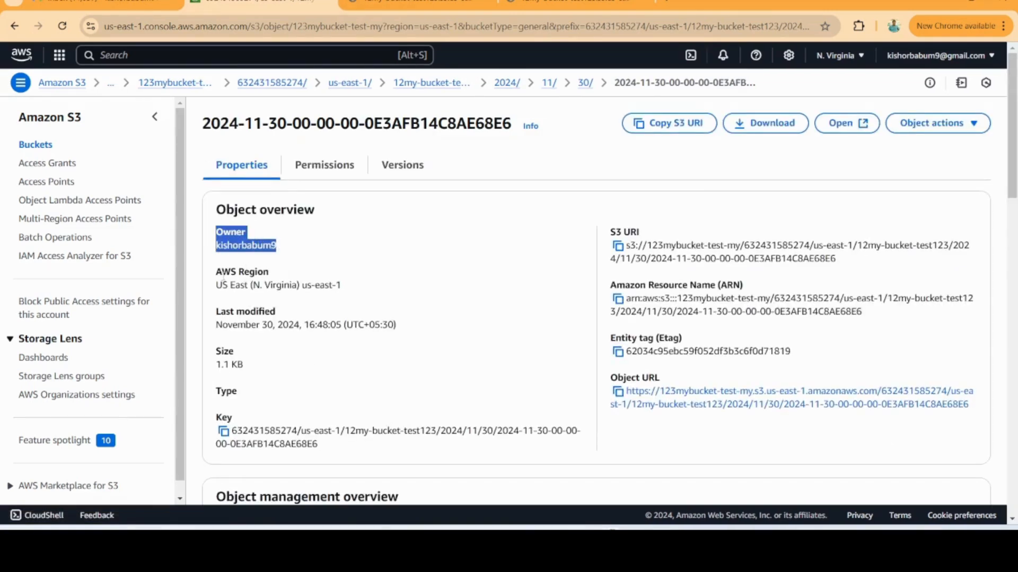
left_click_drag(221, 272, 300, 286)
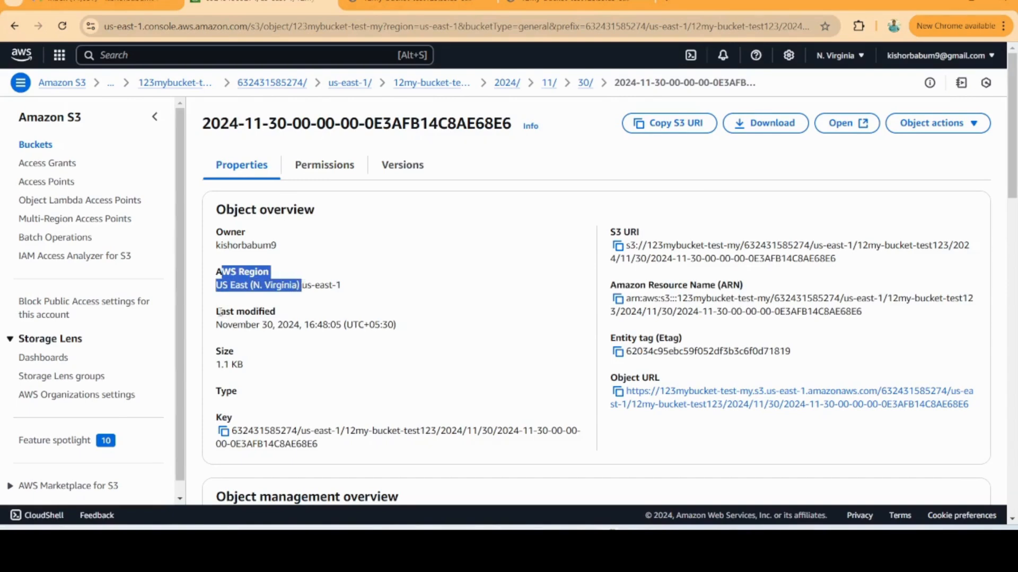
left_click_drag(218, 312, 395, 325)
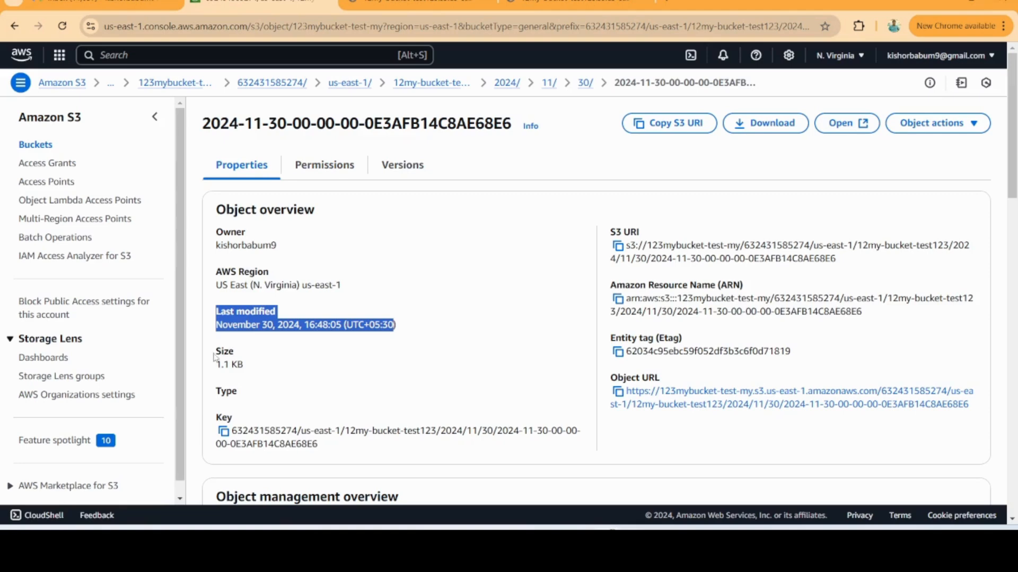
mouse_move(214, 356)
left_mouse_down()
mouse_move(253, 374)
mouse_move(214, 364)
left_mouse_up()
left_click(258, 361)
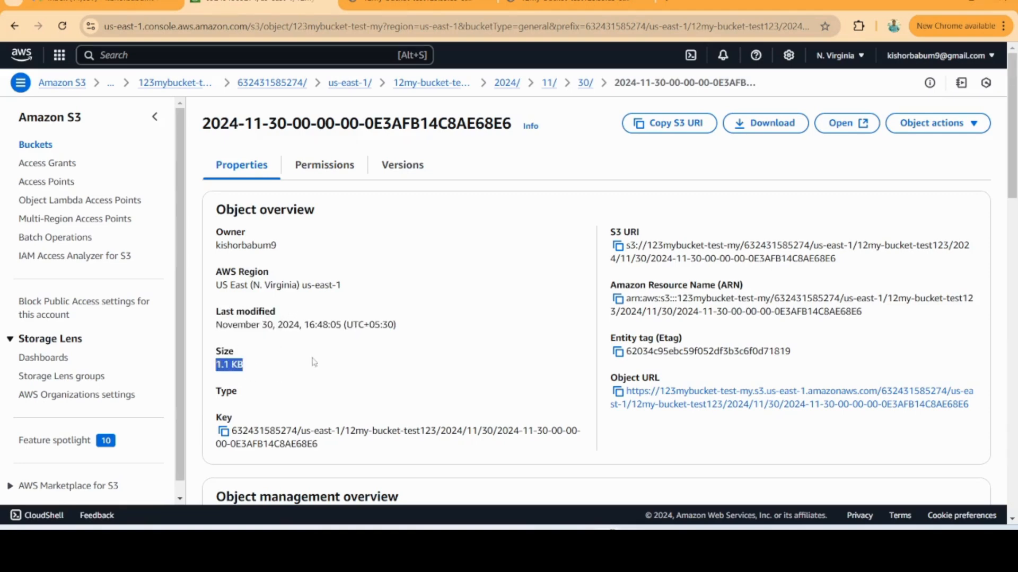
- Review the log file's remaining properties, checking the type, key and value of its metadata entry
scroll(352, 337, "down", 9)
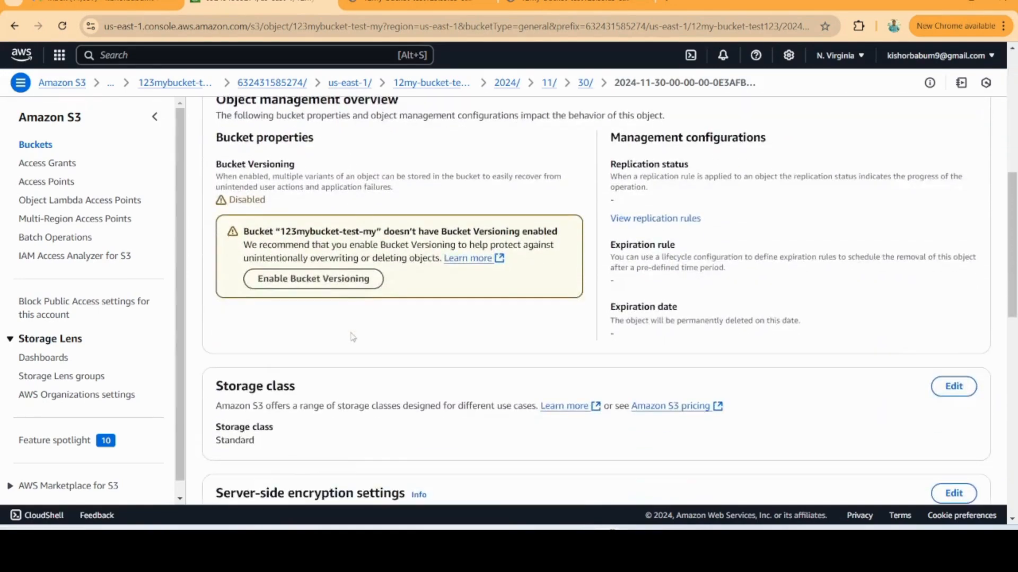
scroll(355, 339, "down", 9)
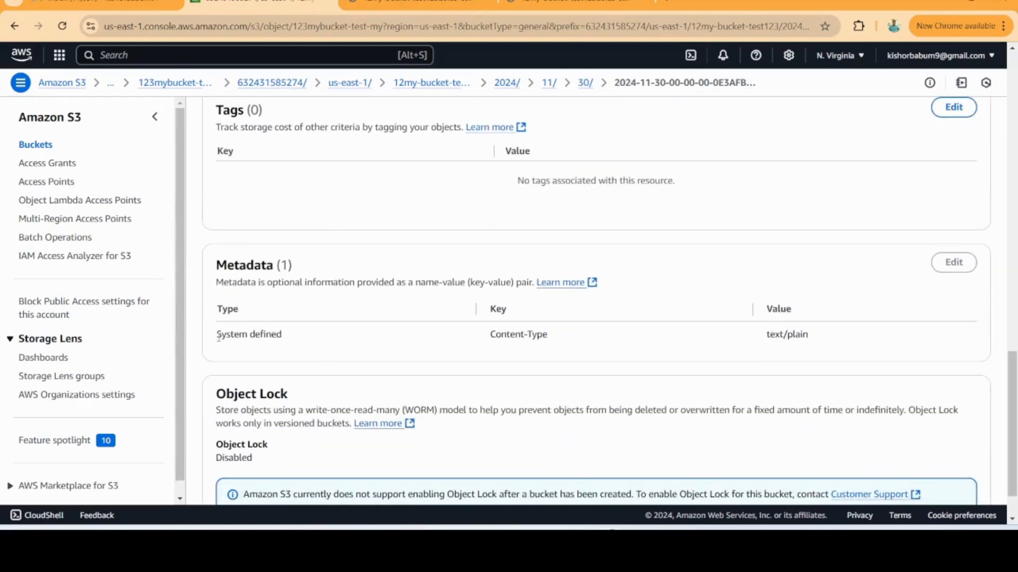
left_click_drag(218, 336, 292, 344)
left_click_drag(486, 338, 579, 341)
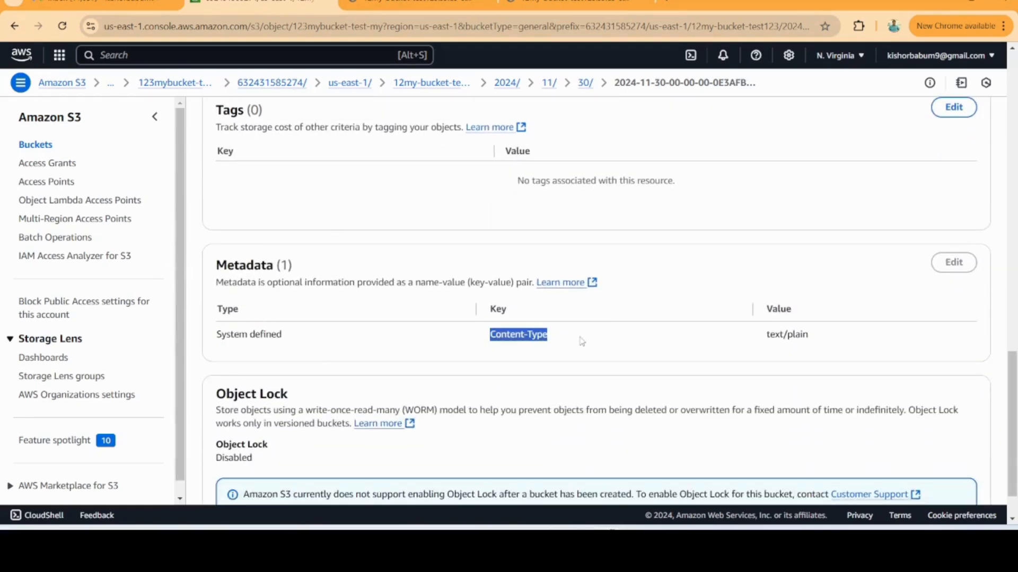
left_click_drag(807, 335, 768, 336)
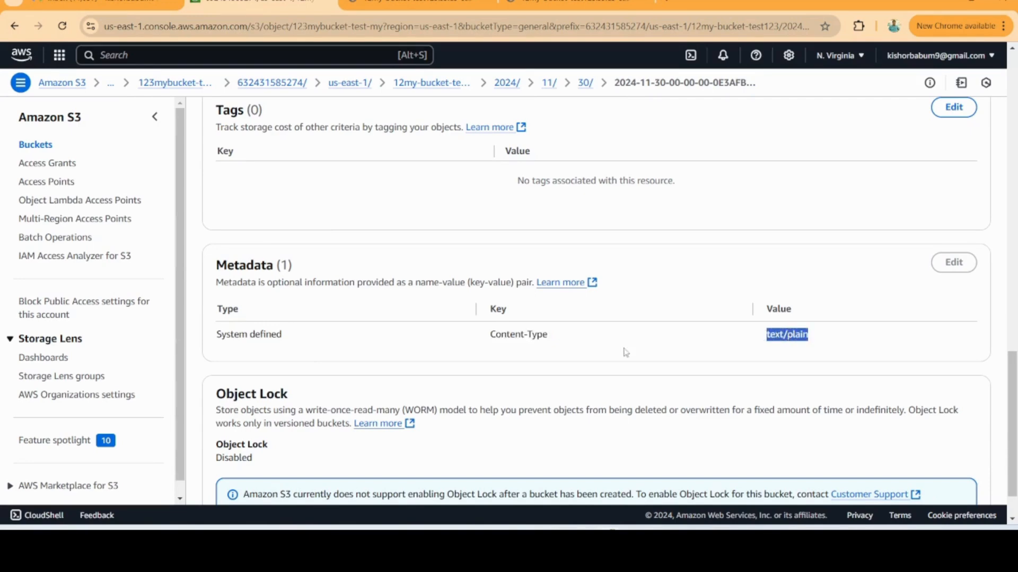
scroll(530, 325, "up", 15)
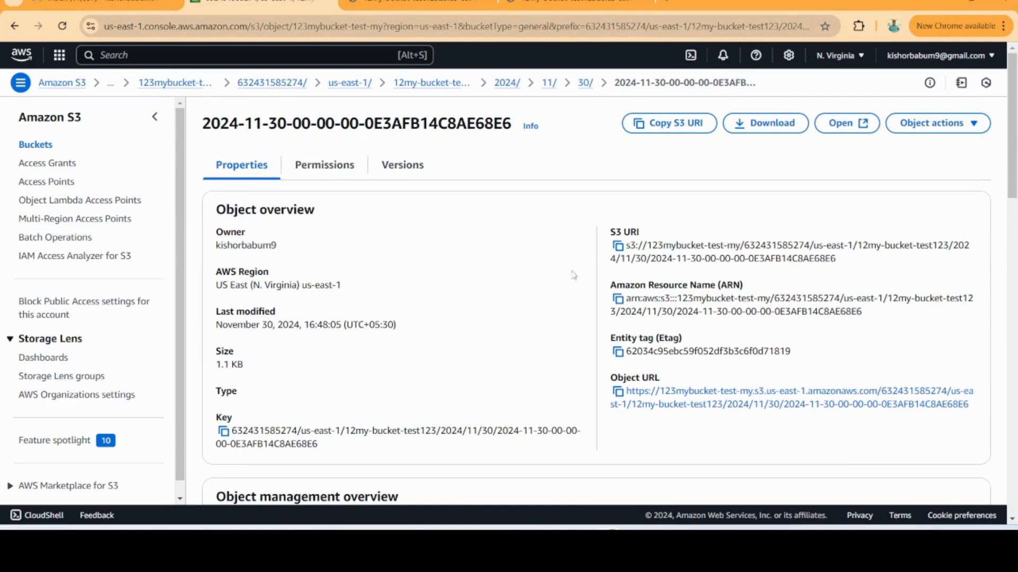
scroll(572, 285, "down", 1)
scroll(573, 286, "up", 1)
- Leave the log folders, open the 12my-bucket-test123 bucket from the bucket list and open its server access logging settings for editing
left_click(15, 26)
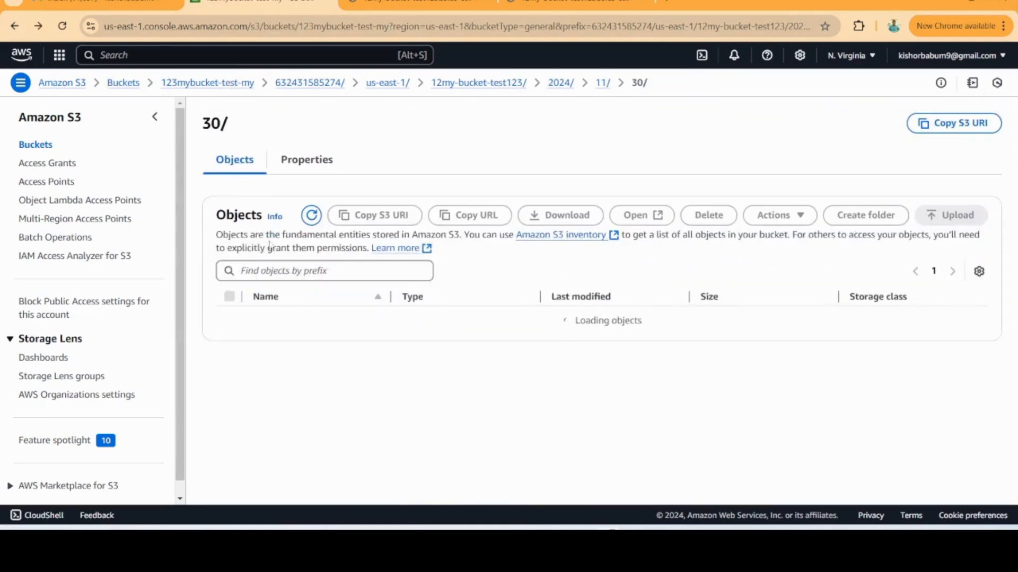
left_click(15, 26)
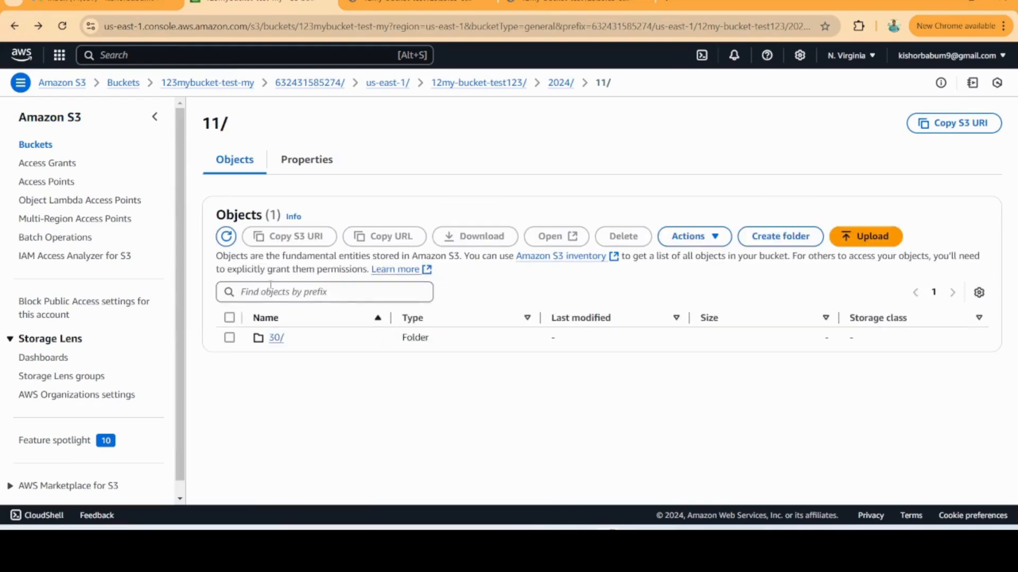
left_click(72, 84)
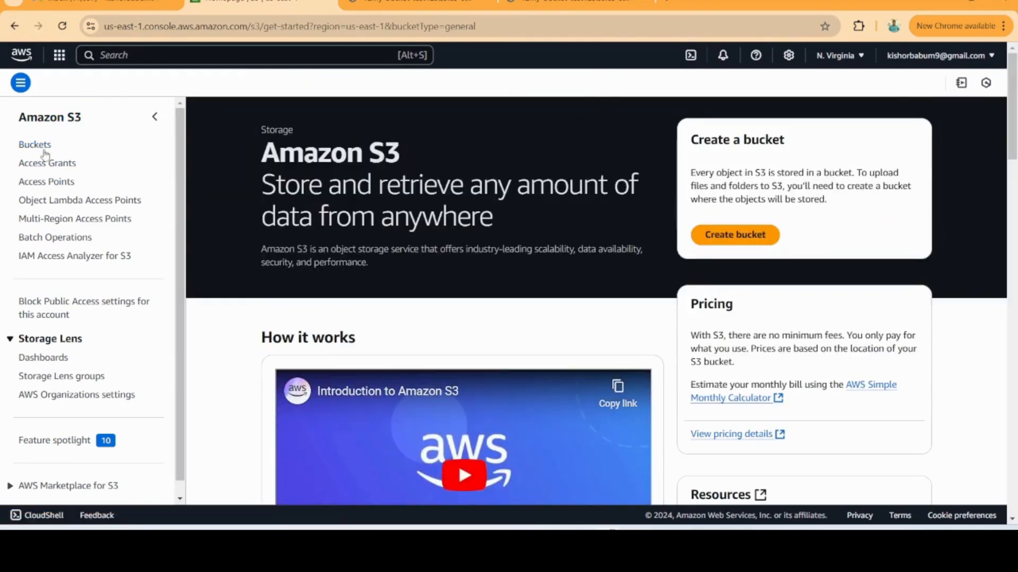
left_click(46, 150)
left_click(289, 369)
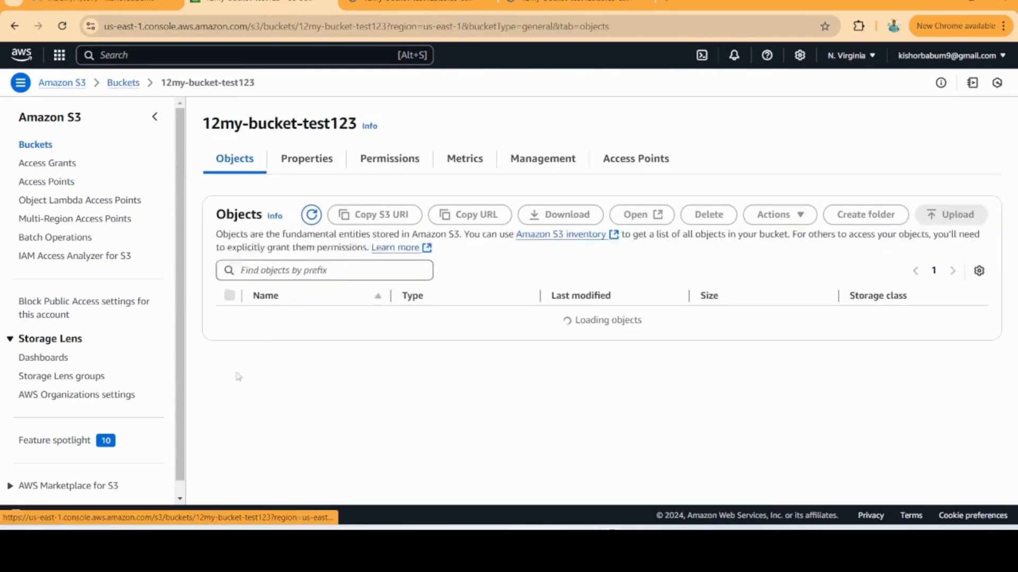
left_click(320, 167)
scroll(307, 331, "down", 6)
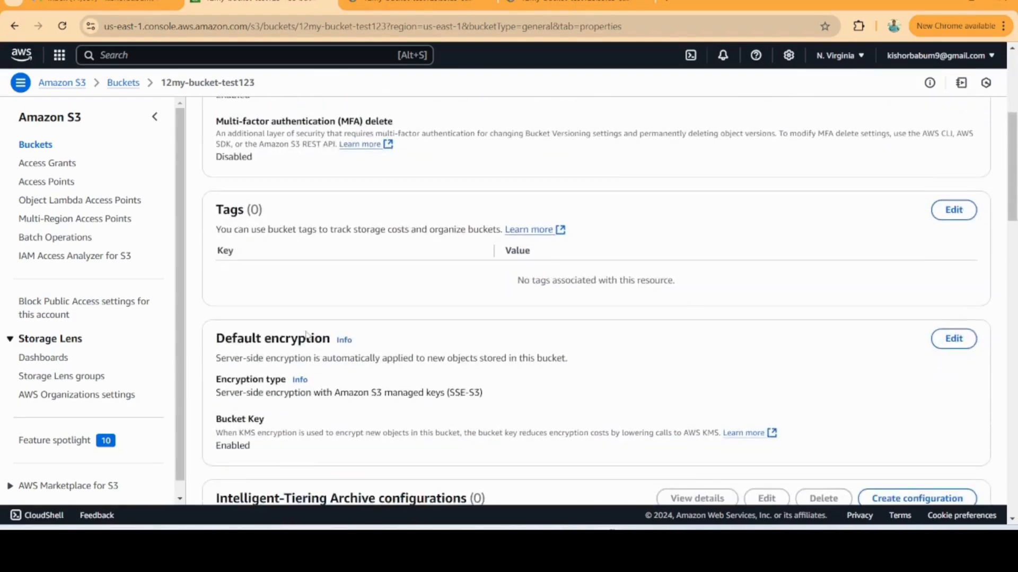
scroll(307, 330, "down", 8)
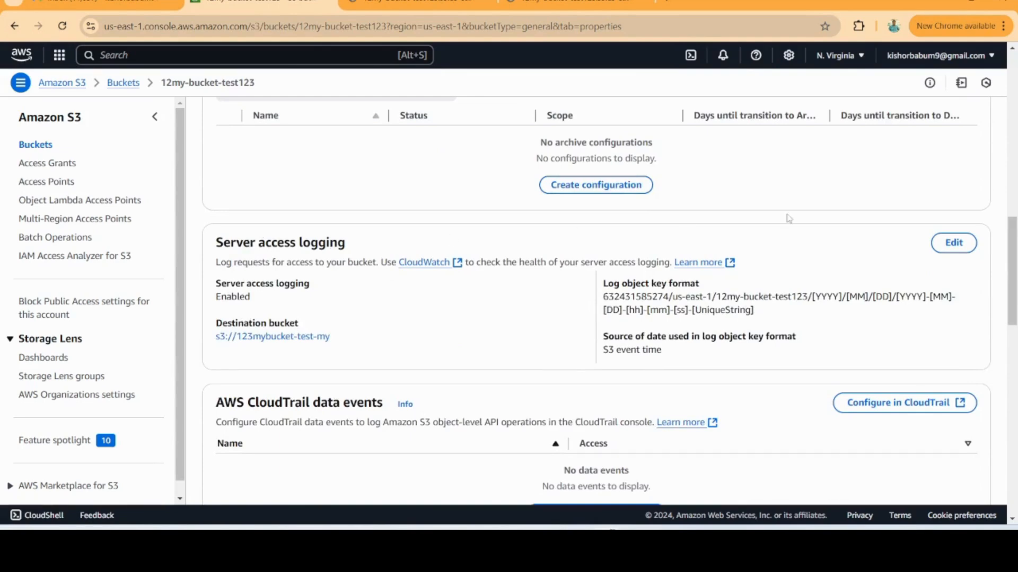
left_click(962, 245)
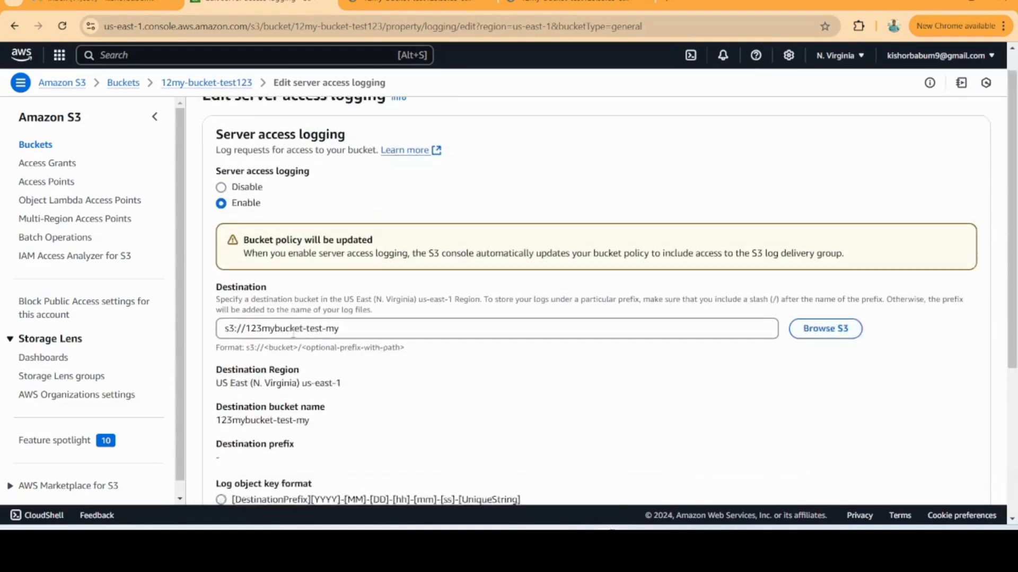
- Try to save the server access logging settings with the destination bucket path cleared
scroll(710, 293, "down", 1)
triple_click(710, 295)
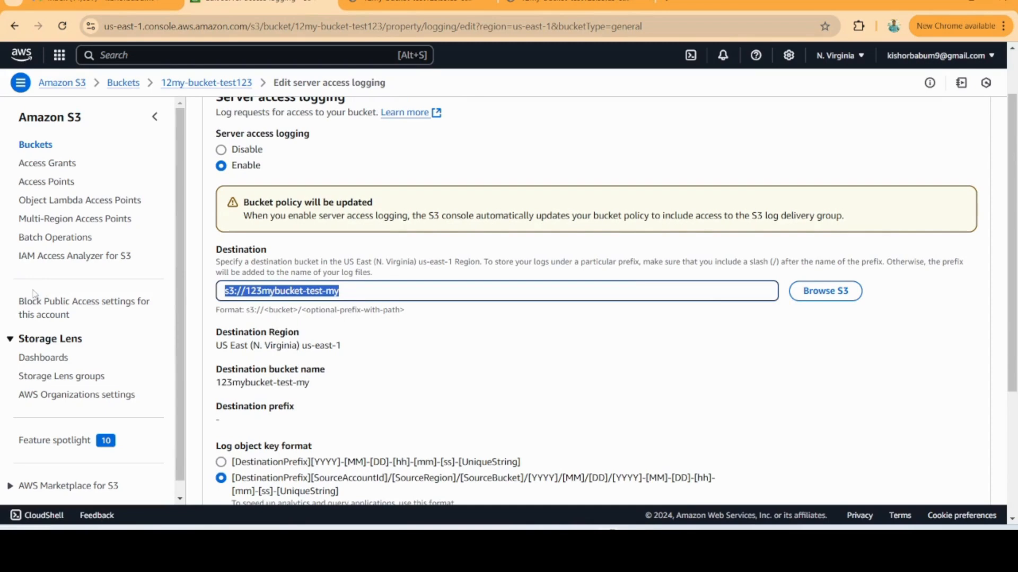
key("BackSpace")
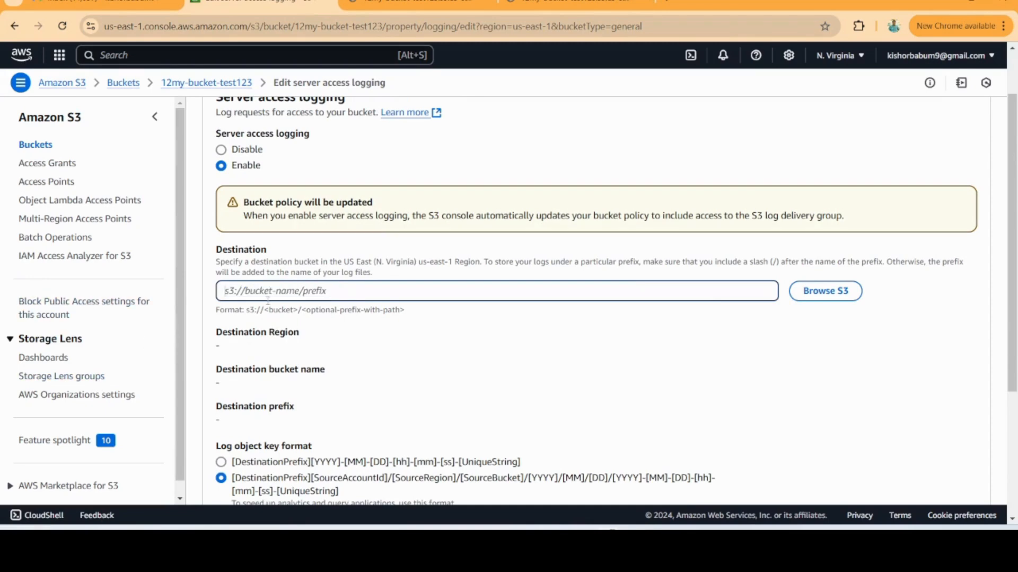
scroll(932, 364, "down", 4)
left_click(973, 471)
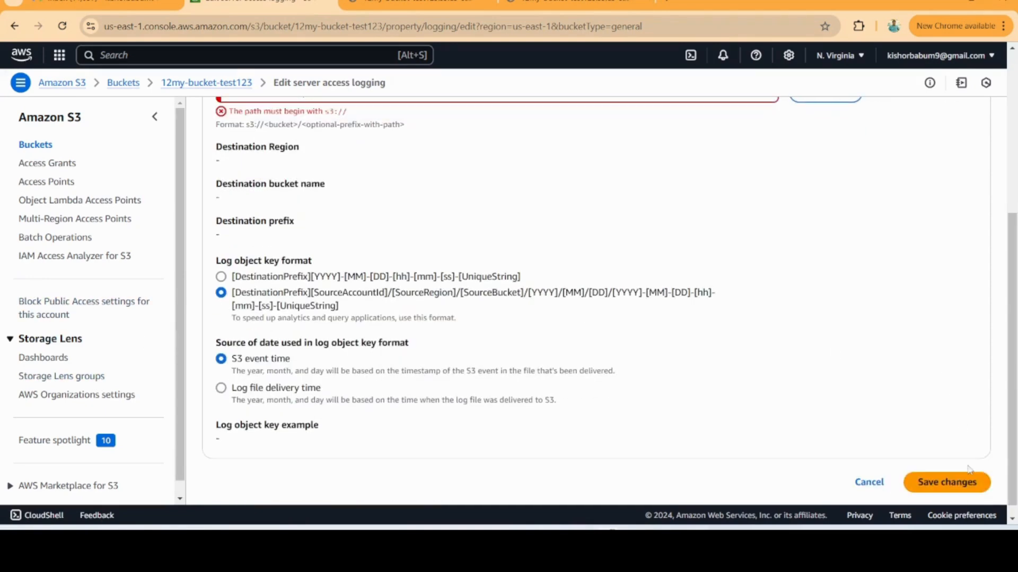
scroll(339, 280, "up", 3)
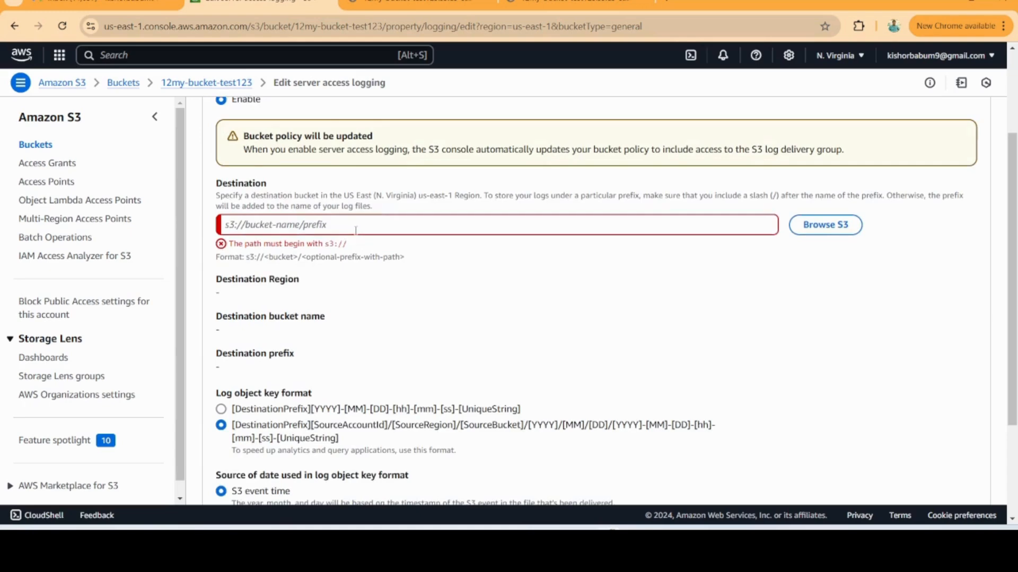
scroll(719, 264, "down", 3)
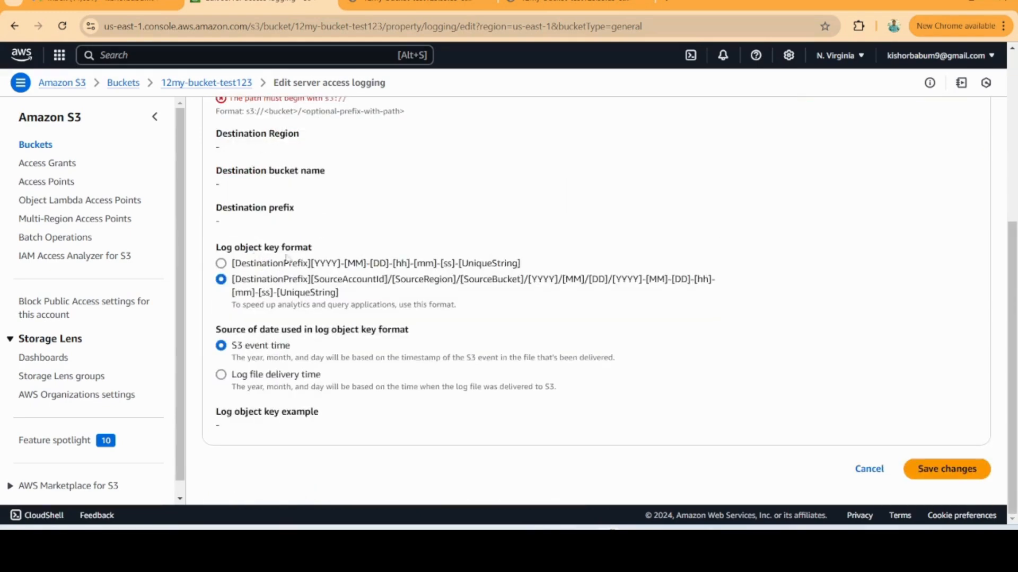
scroll(342, 255, "up", 5)
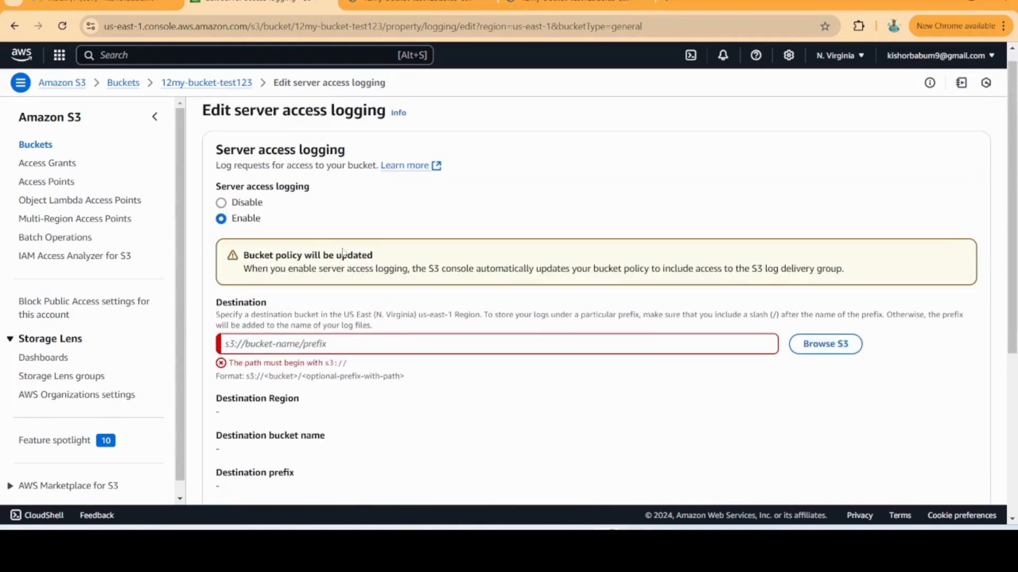
- Disable server access logging for 12my-bucket-test123, save the change and dismiss the notification
left_click(231, 207)
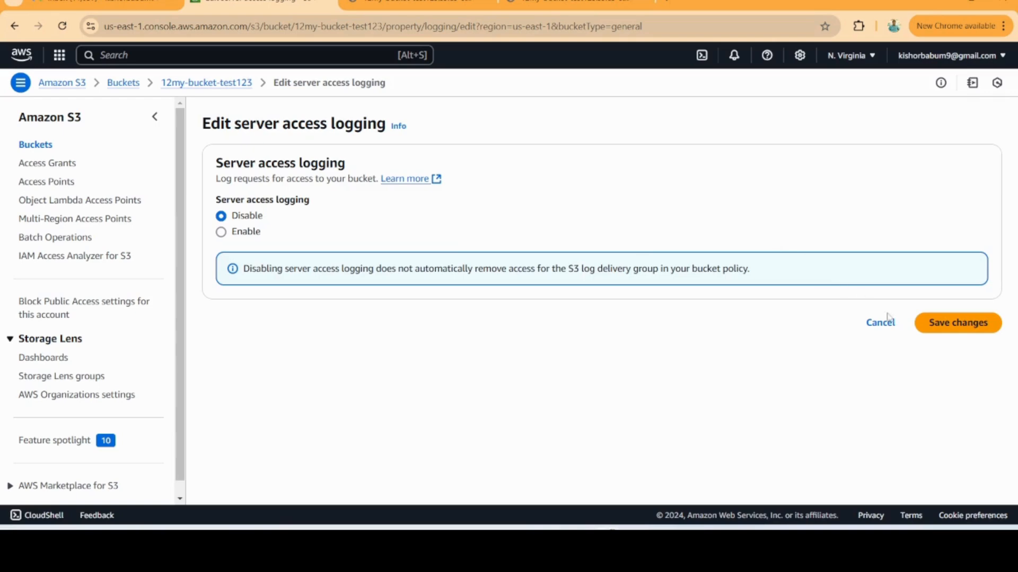
left_click(964, 329)
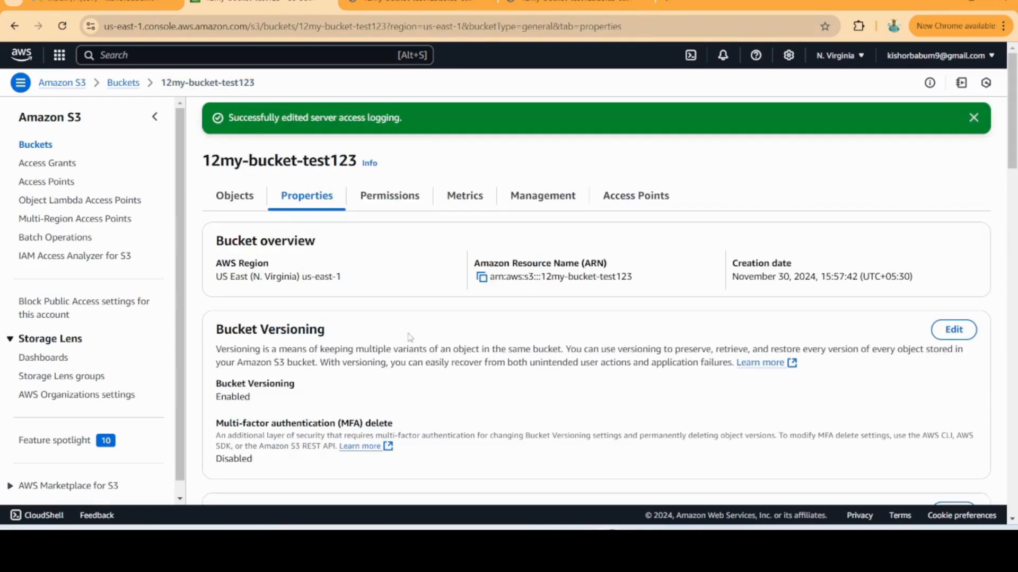
left_click(974, 119)
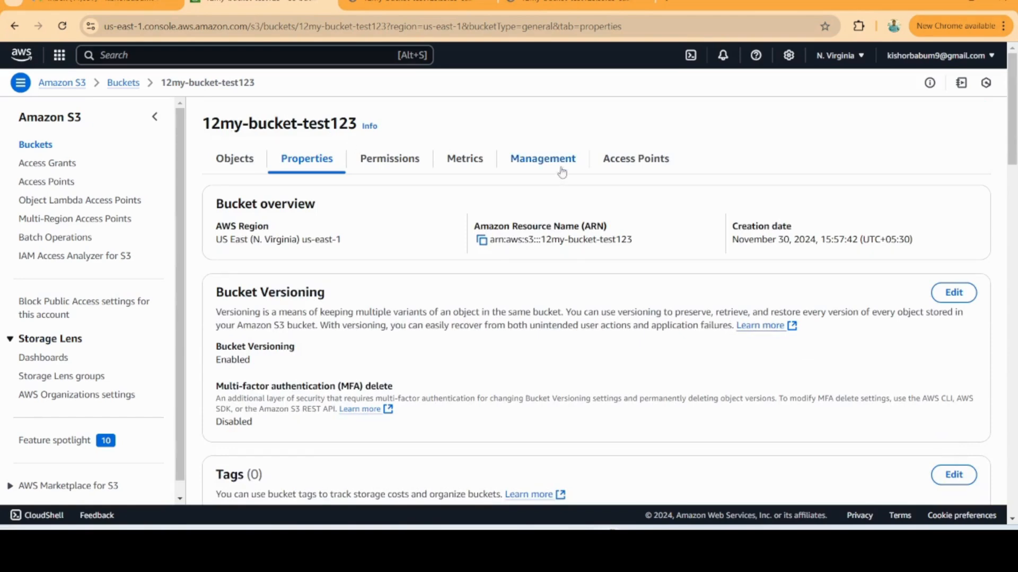